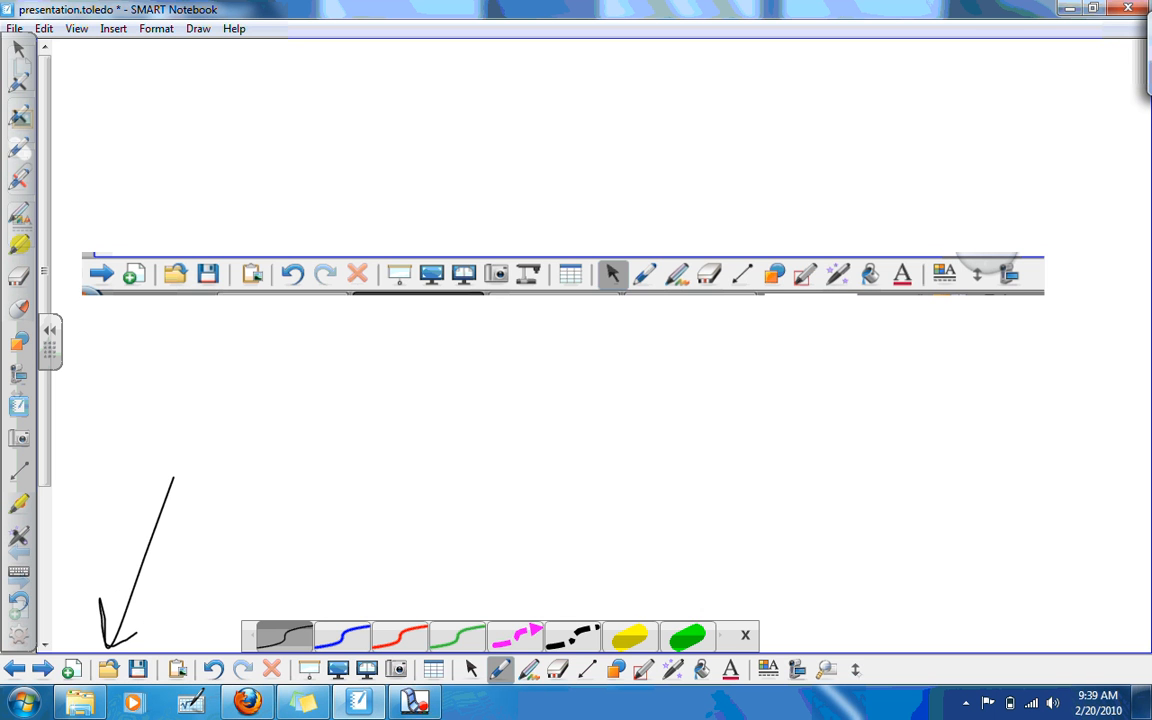
- Move the main toolbar to the other end of the window and return it to its original place
left_click(856, 669)
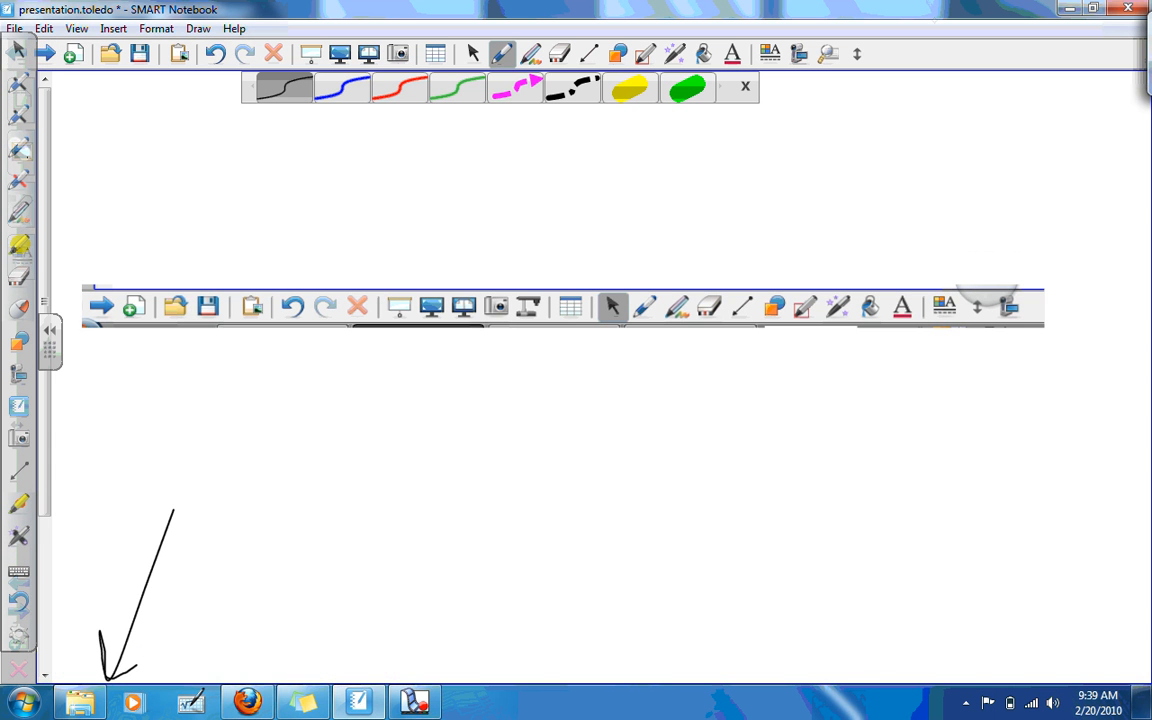
left_click(861, 53)
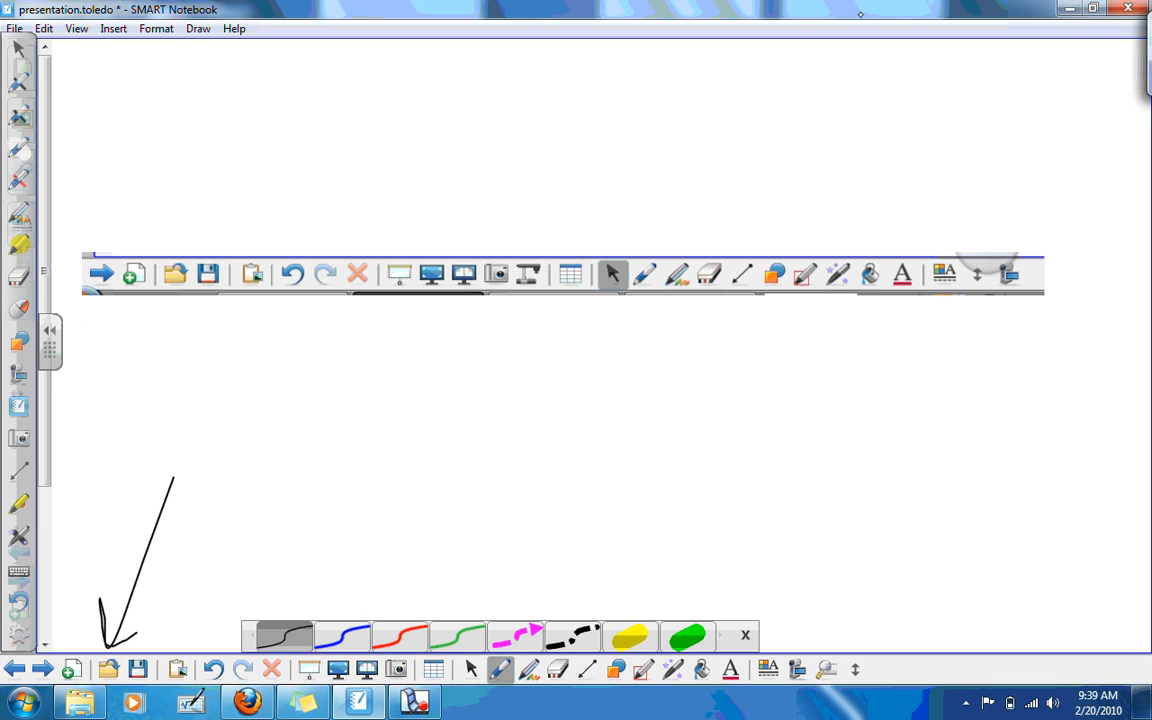
- Draw a black arrow beneath the Add Page icon in the toolbar picture, add a blank page and return to the previous page
mouse_move(141, 298)
left_mouse_down()
mouse_move(141, 343)
mouse_move(156, 310)
left_mouse_up()
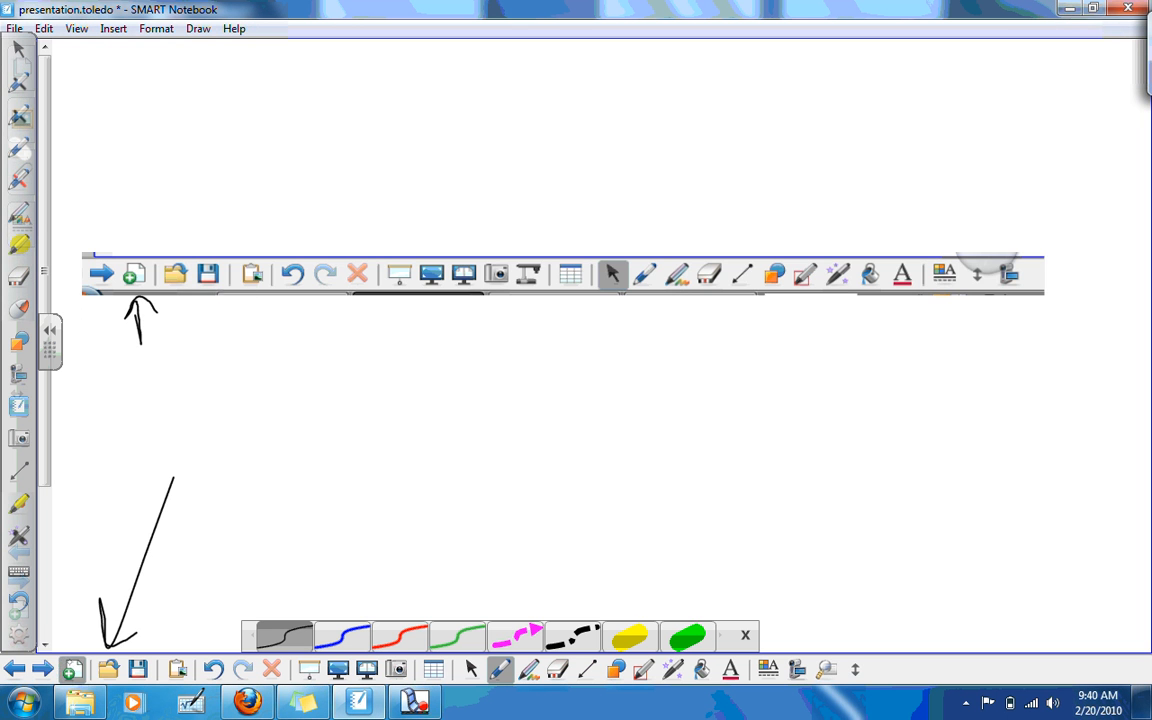
left_click(71, 668)
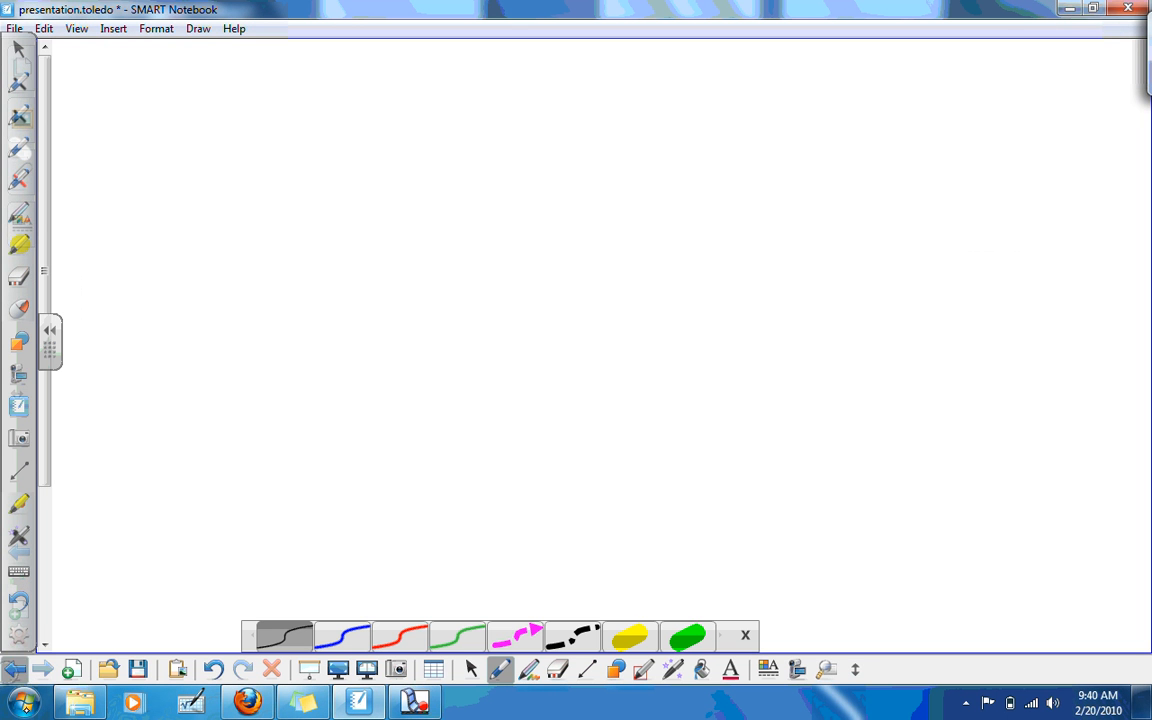
left_click(14, 668)
- Mark the icons from Open to Delete in the toolbar picture with black strokes, and handwrite "undo" with an arrow to the Undo icon
mouse_move(170, 339)
left_mouse_down()
mouse_move(176, 297)
mouse_move(362, 300)
mouse_move(152, 306)
mouse_move(362, 294)
mouse_move(365, 314)
left_mouse_up()
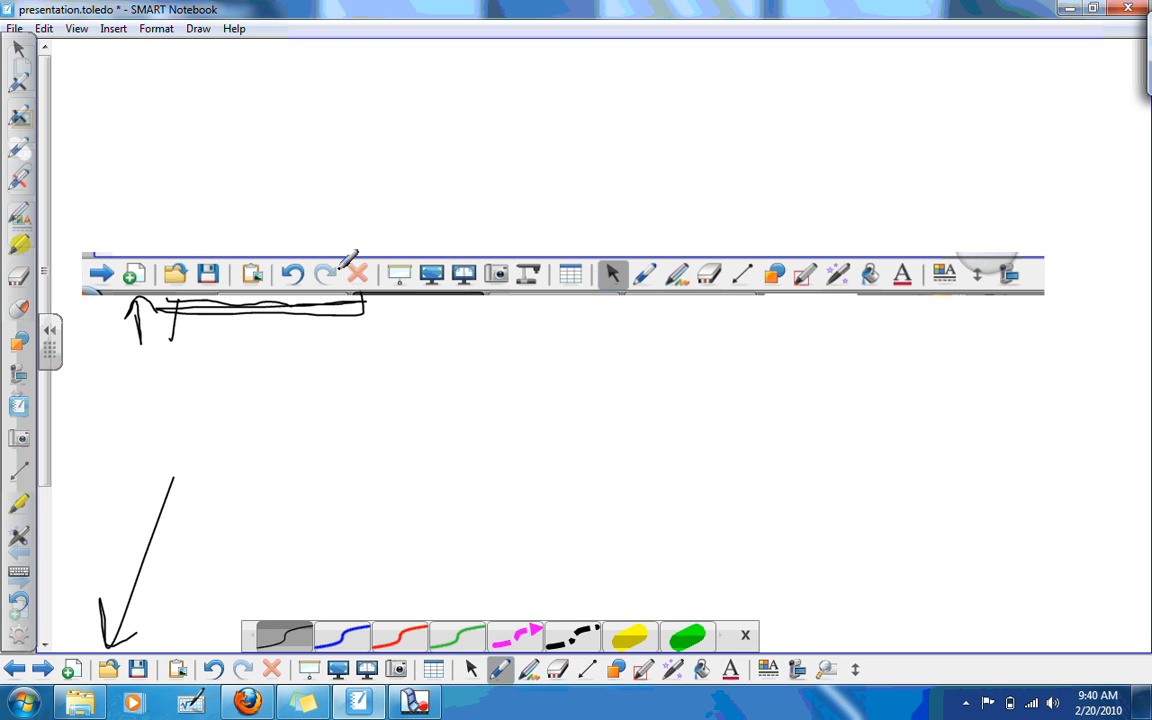
left_click_drag(182, 240, 190, 207)
mouse_move(256, 248)
left_mouse_down()
mouse_move(282, 217)
mouse_move(296, 249)
left_mouse_up()
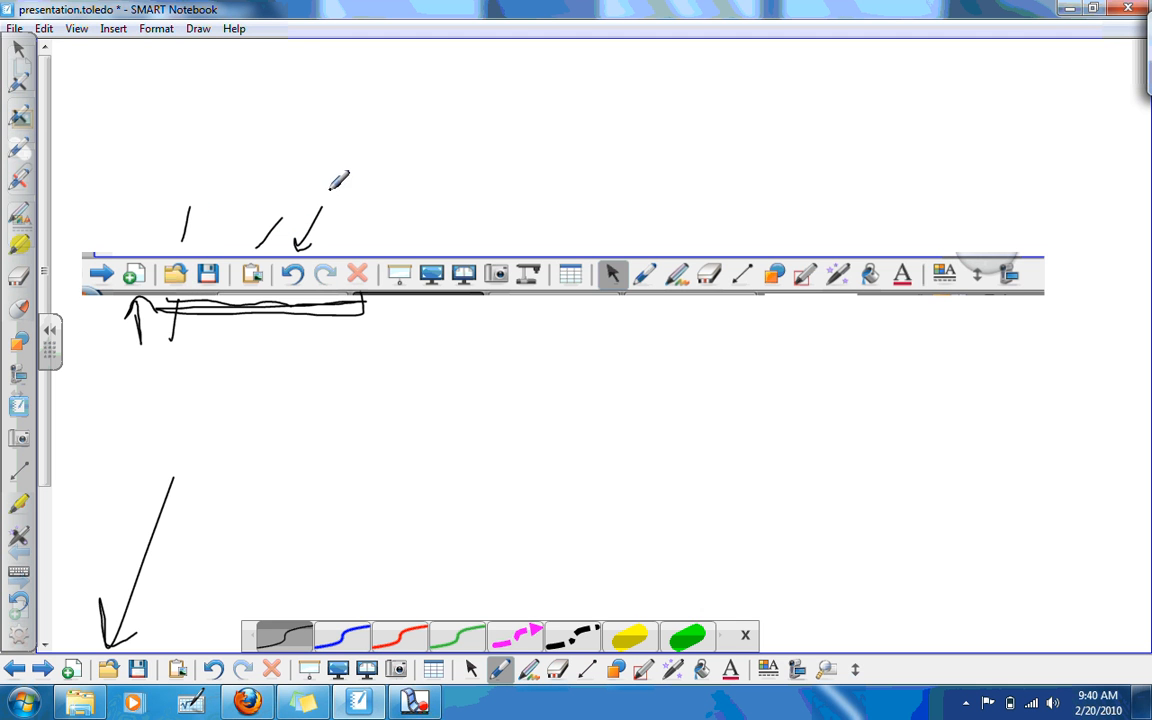
mouse_move(327, 184)
left_mouse_down()
mouse_move(347, 203)
mouse_move(376, 198)
mouse_move(398, 160)
mouse_move(410, 177)
left_mouse_up()
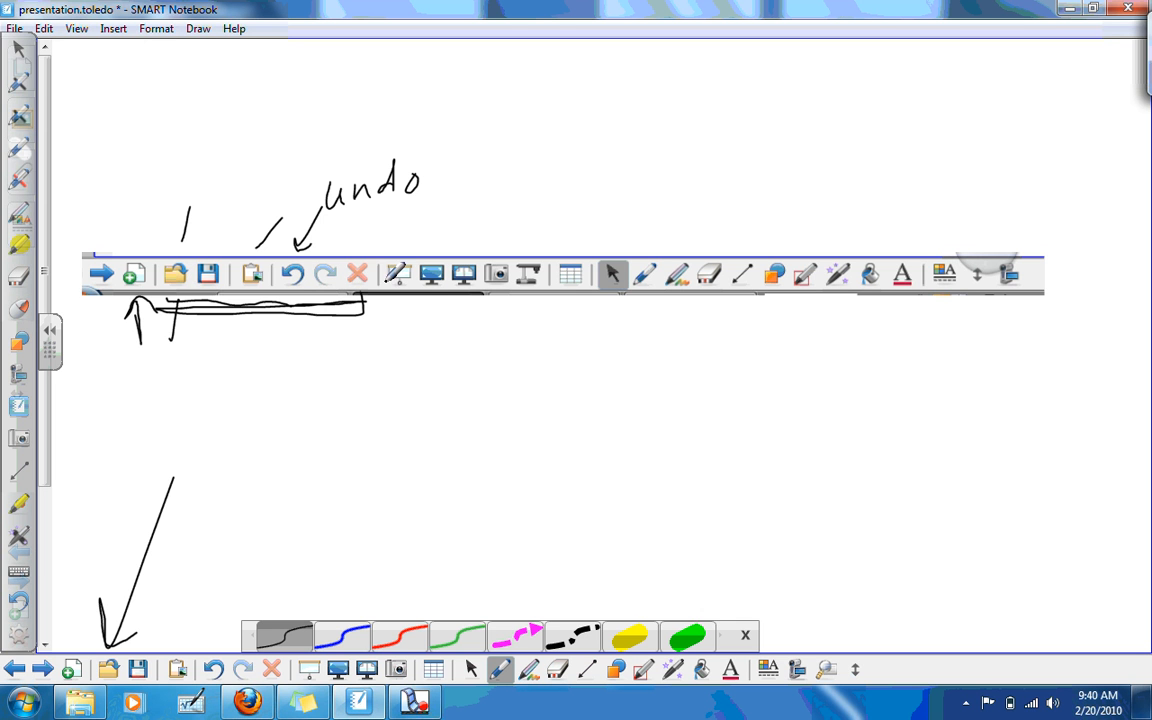
- Draw a long line beneath the remaining icons of the toolbar picture and an arrow pointing up to the Screen Shade icon
left_click_drag(388, 306, 1040, 300)
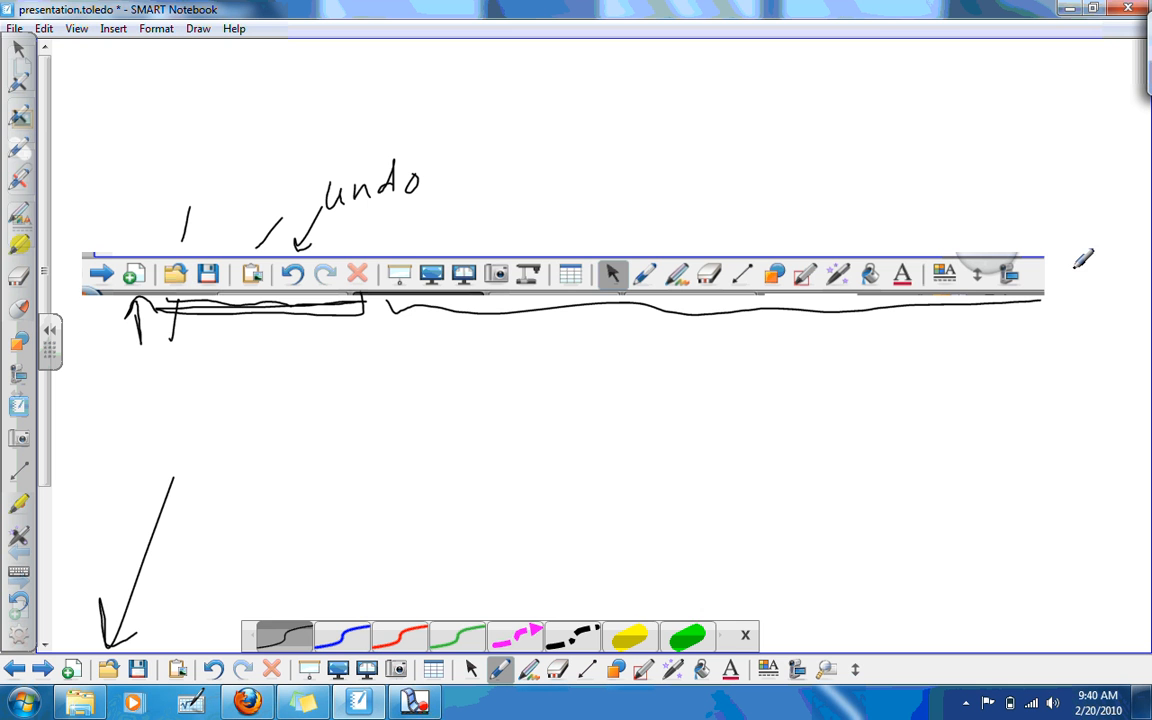
left_click_drag(391, 360, 401, 304)
left_click_drag(388, 304, 403, 322)
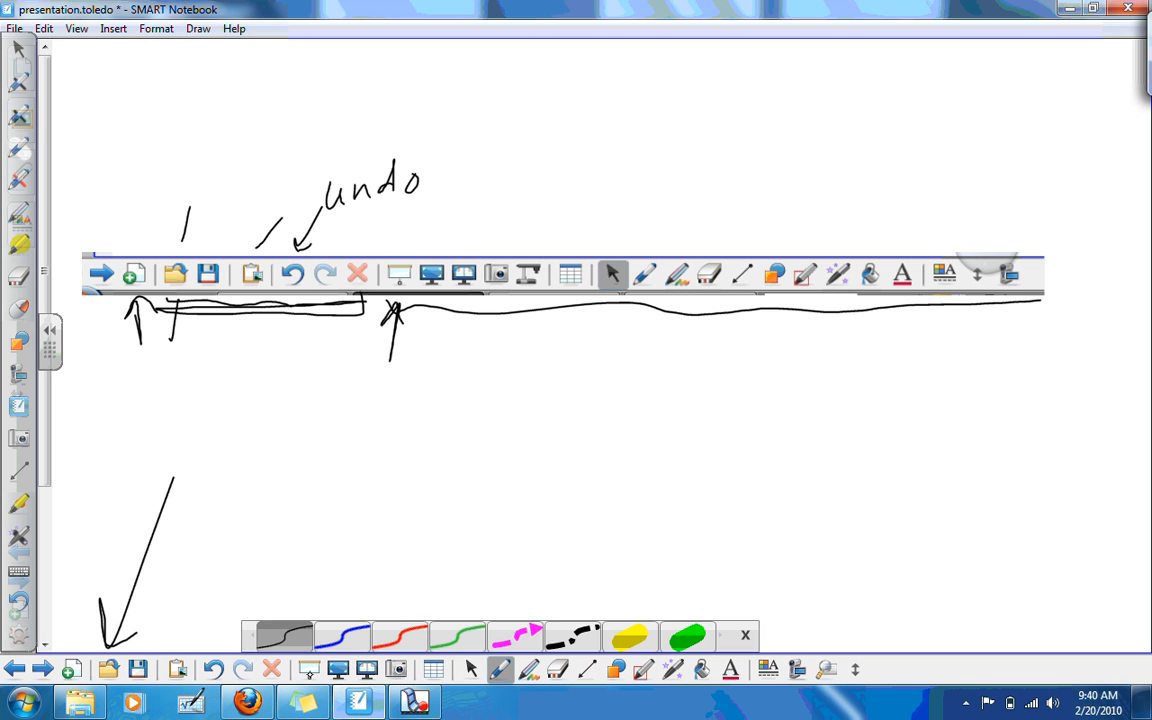
- Cover the page with the screen shade, pull its edges back to reveal different parts of the page, and close the shade
left_click(309, 668)
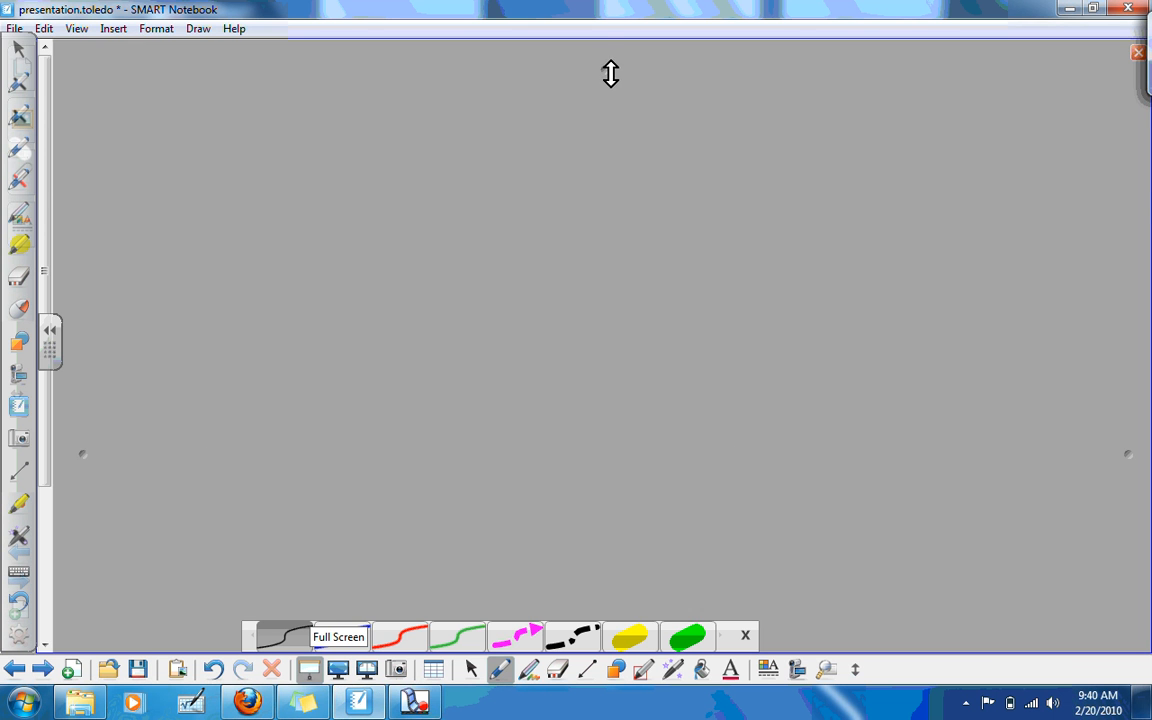
left_click_drag(605, 70, 660, 168)
left_click_drag(1088, 428, 1021, 439)
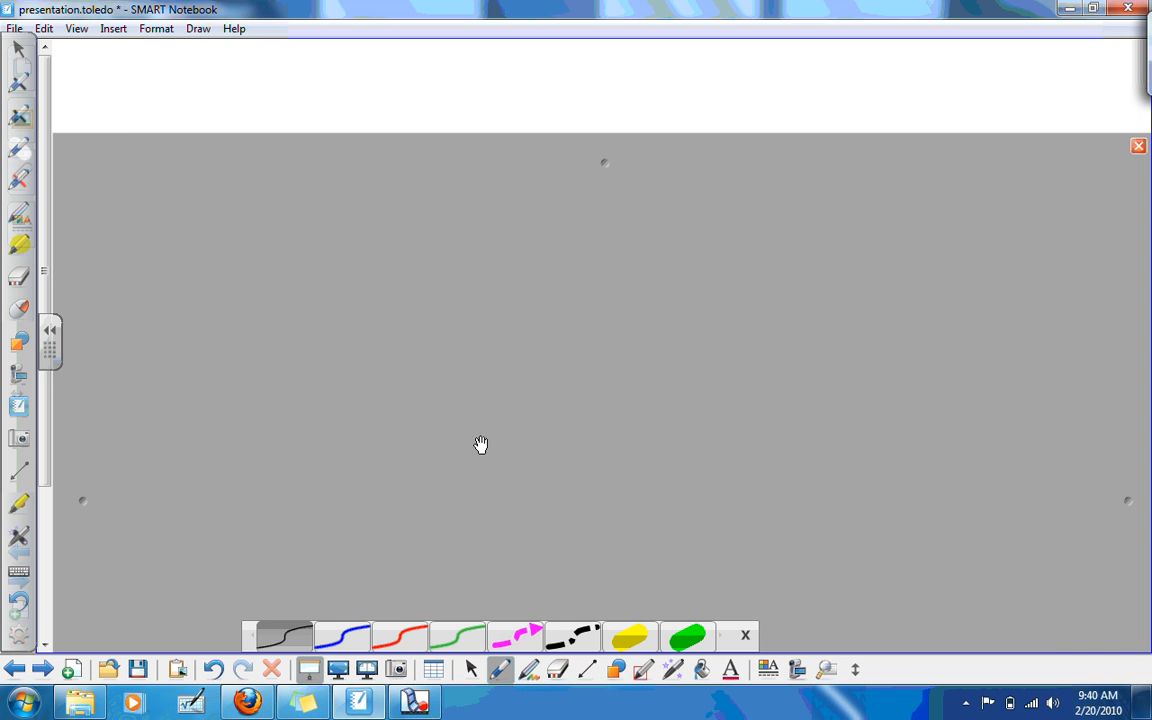
left_click_drag(152, 500, 246, 436)
left_click_drag(45, 455, 46, 502)
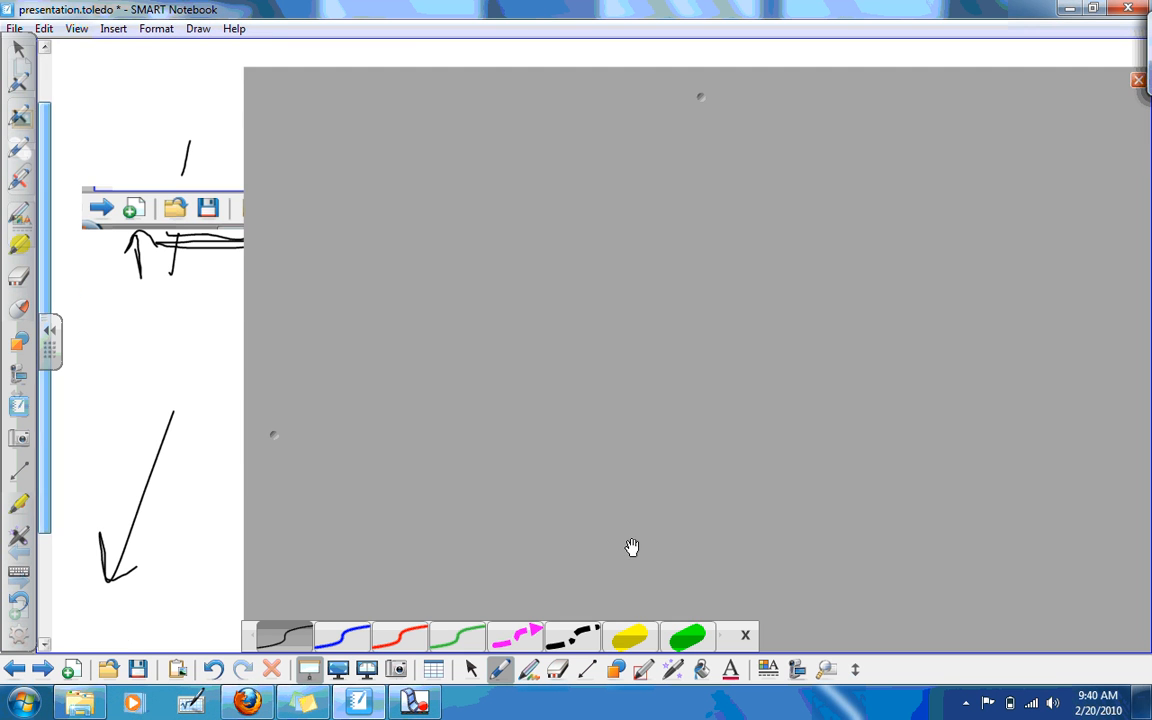
left_click_drag(697, 96, 700, 46)
scroll(843, 545, "down", 3)
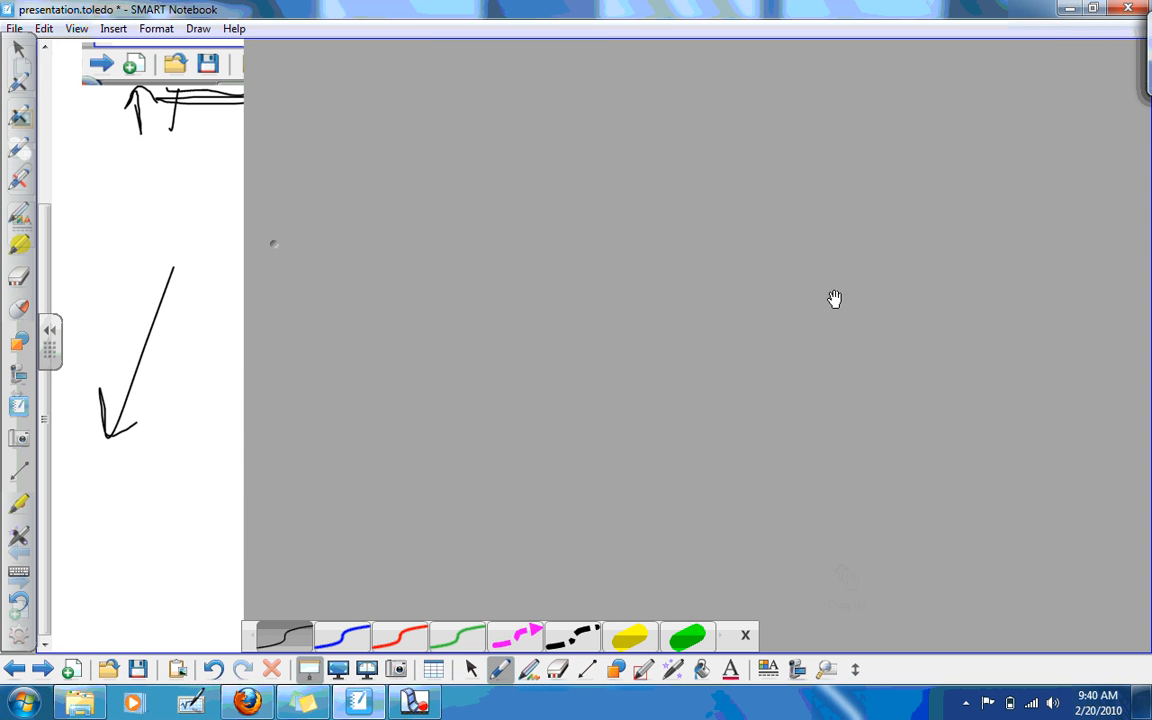
left_click_drag(843, 646, 838, 312)
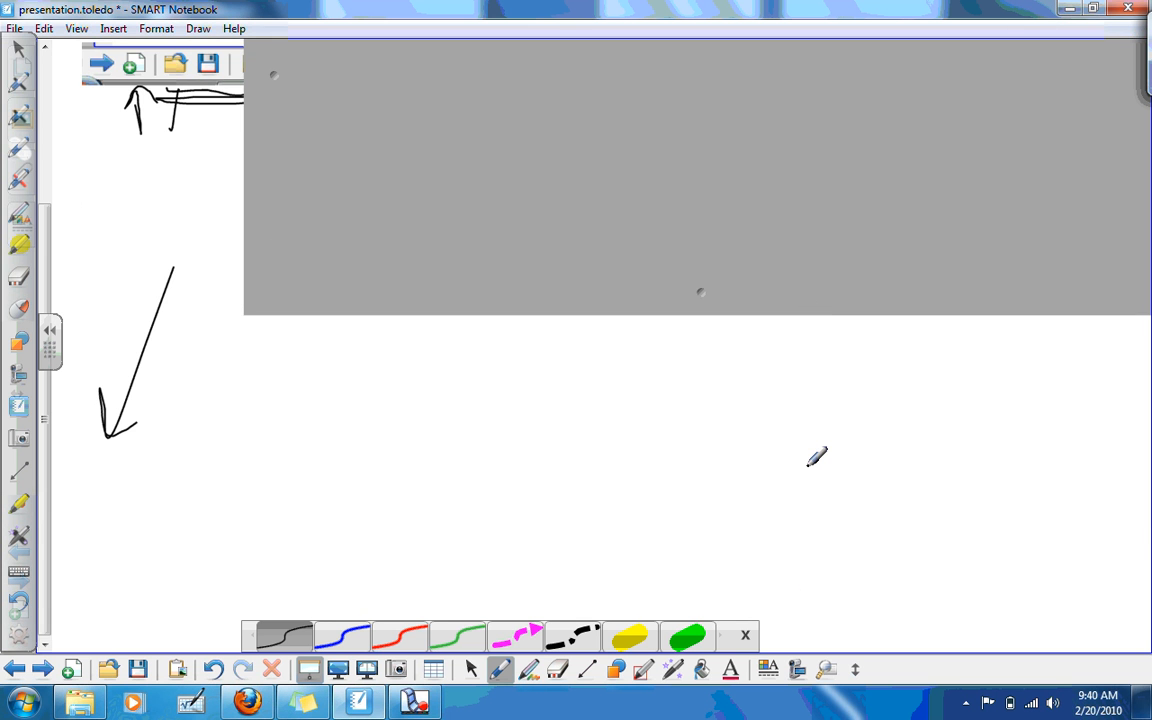
left_click_drag(47, 202, 70, 47)
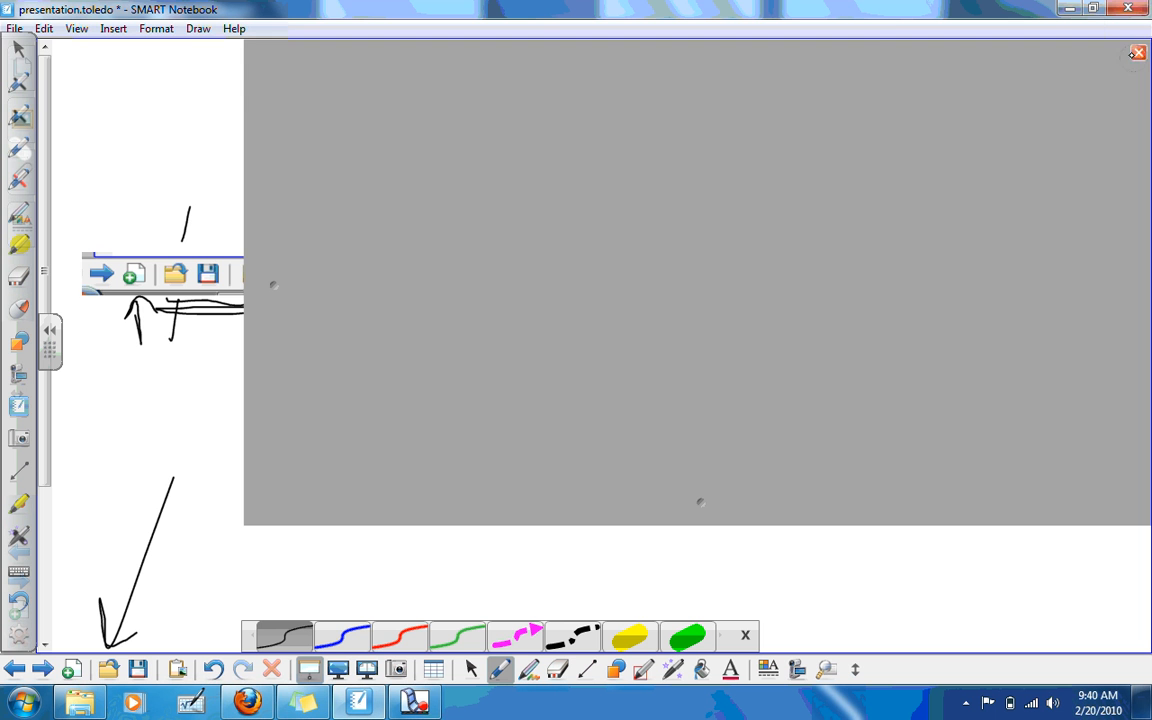
left_click(1138, 52)
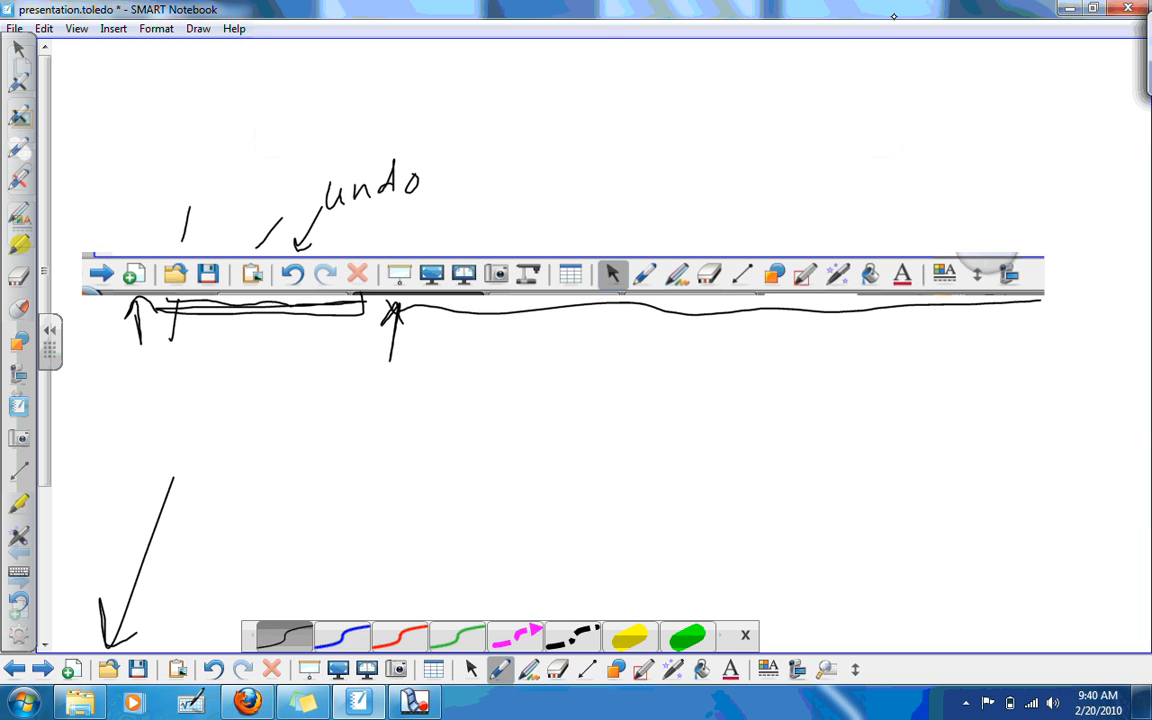
- Draw an arrow beneath the Full Screen icon in the toolbar picture and extend the page downward
mouse_move(426, 345)
left_mouse_down()
mouse_move(432, 296)
mouse_move(450, 313)
left_mouse_up()
left_click_drag(44, 420, 44, 568)
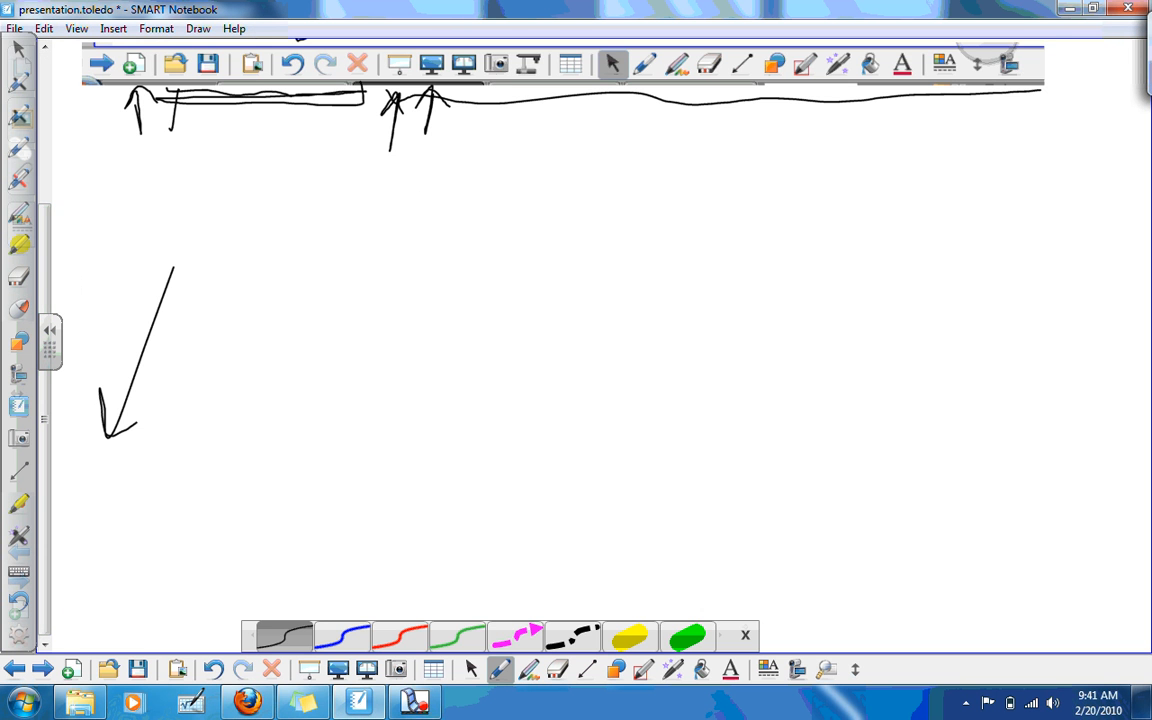
left_click(614, 636)
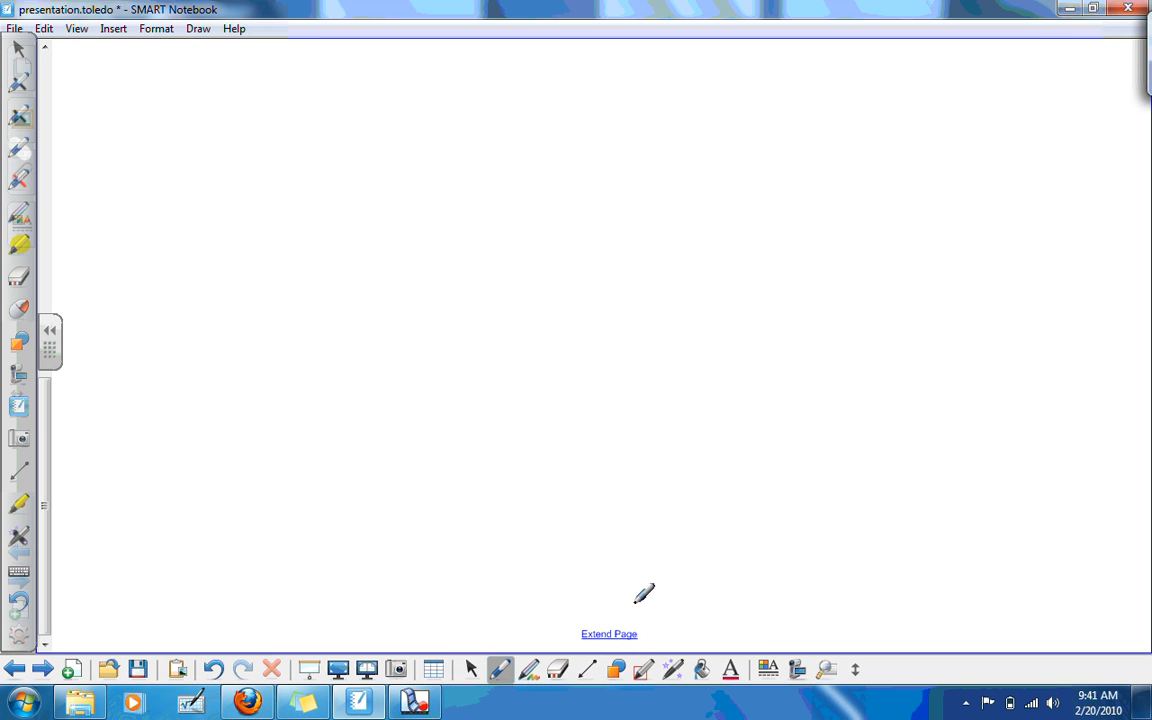
- Draw two tall wavy black lines side by side on the newly extended part of the page
left_click_drag(368, 147, 445, 577)
left_click_drag(870, 98, 862, 558)
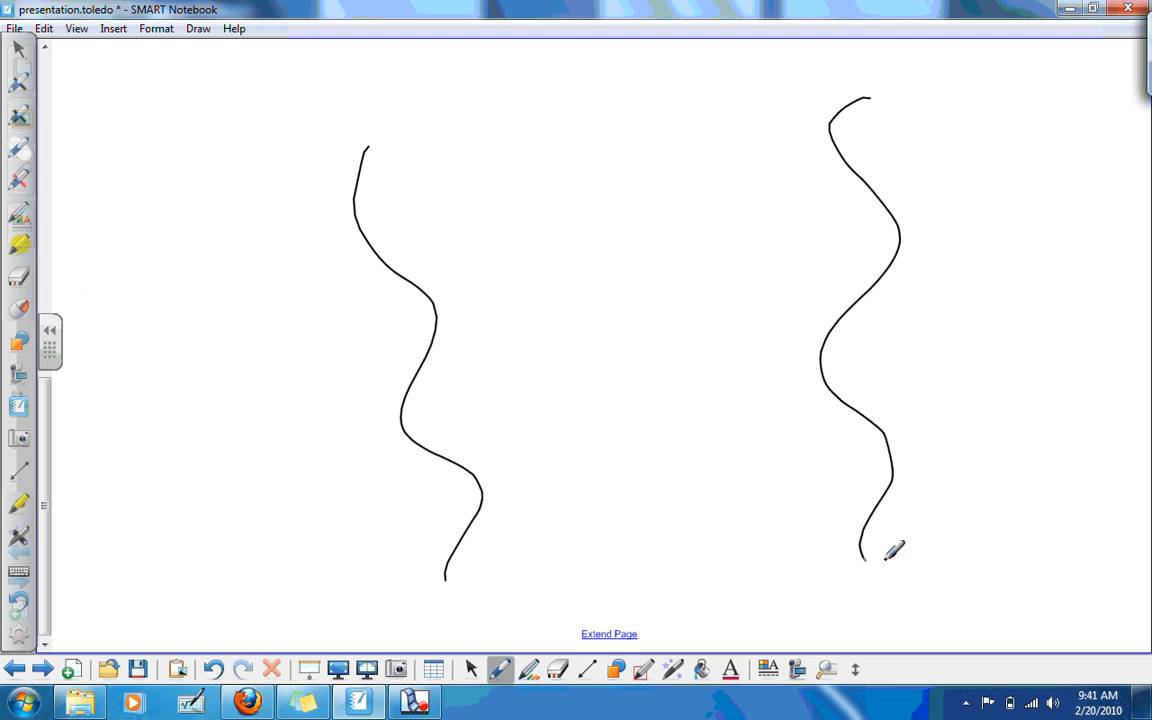
- Extend the page as far as it goes and handwrite "BOTTOM" at its lower end
left_click(612, 636)
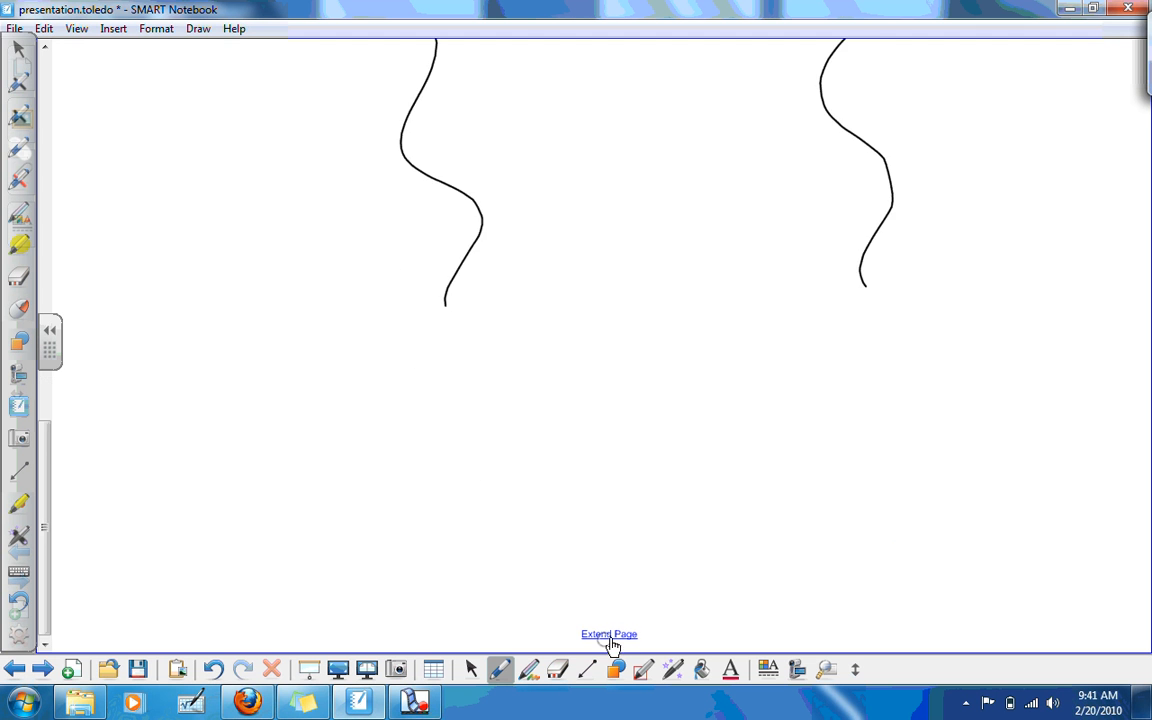
left_click(619, 636)
left_click(623, 638)
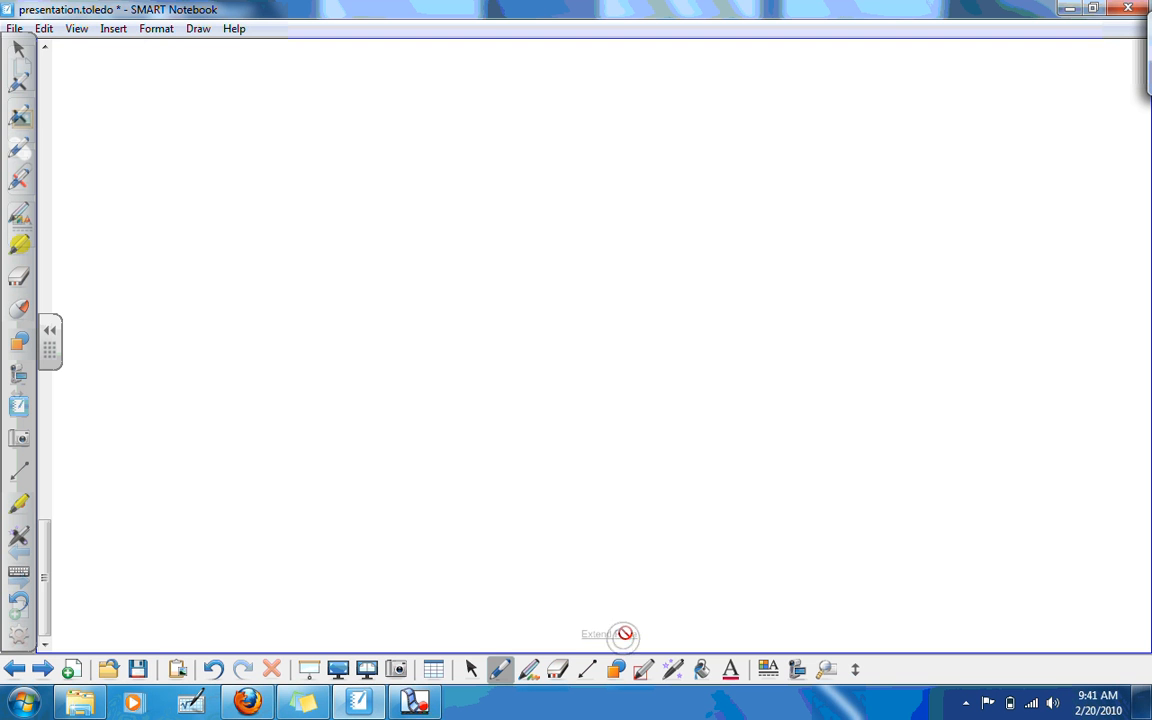
mouse_move(513, 587)
left_mouse_down()
mouse_move(505, 597)
mouse_move(580, 566)
mouse_move(705, 551)
mouse_move(822, 594)
left_mouse_up()
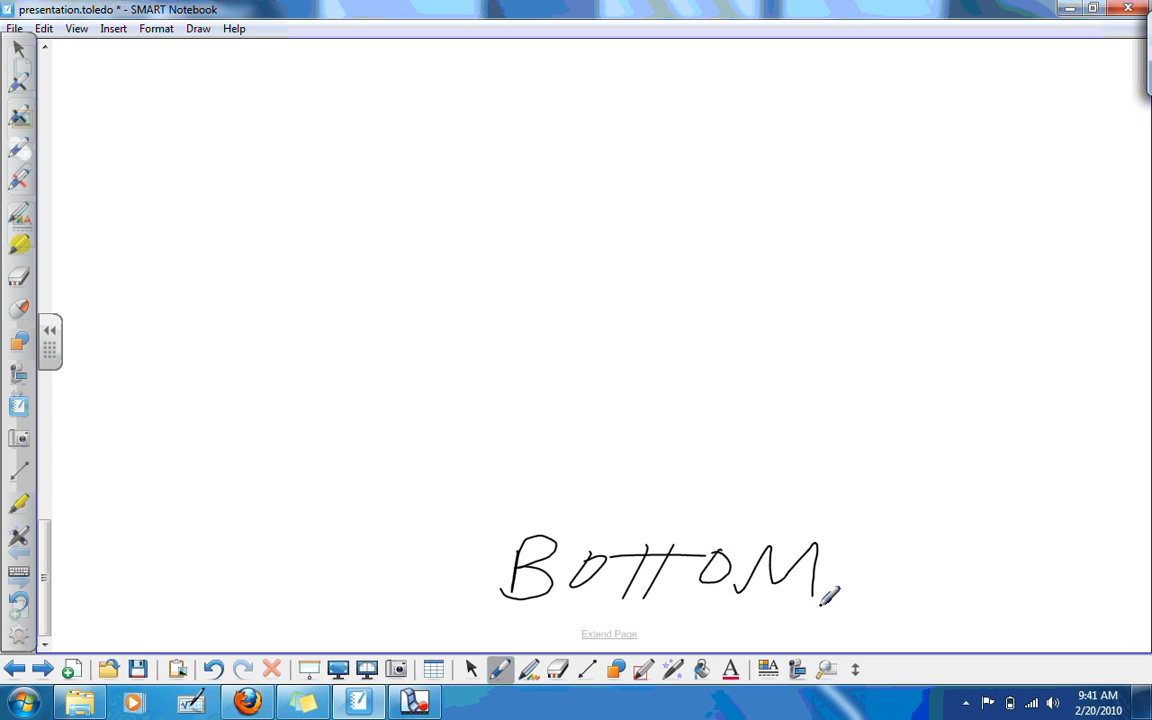
- Show the page in full screen, draw several long freehand wavy lines down it, and exit full screen
left_click(338, 668)
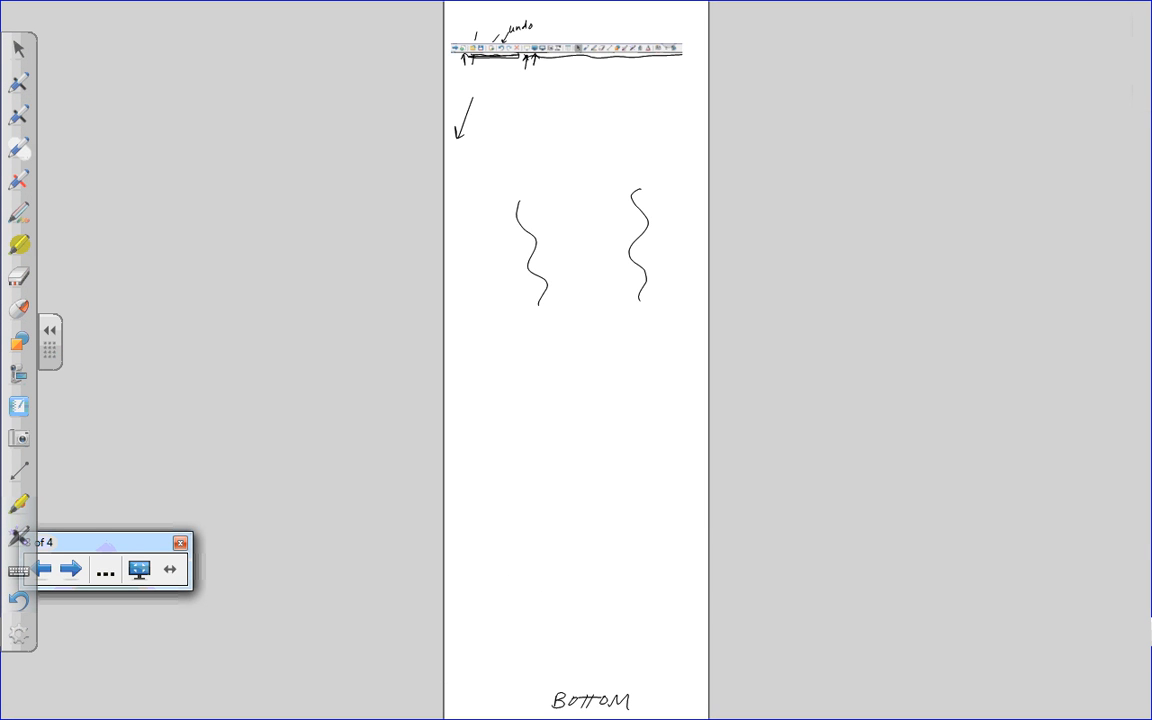
mouse_move(570, 85)
left_mouse_down()
mouse_move(563, 265)
mouse_move(612, 499)
mouse_move(620, 642)
left_mouse_up()
left_click_drag(505, 545, 492, 395)
mouse_move(537, 324)
left_mouse_down()
mouse_move(565, 145)
mouse_move(622, 378)
left_mouse_up()
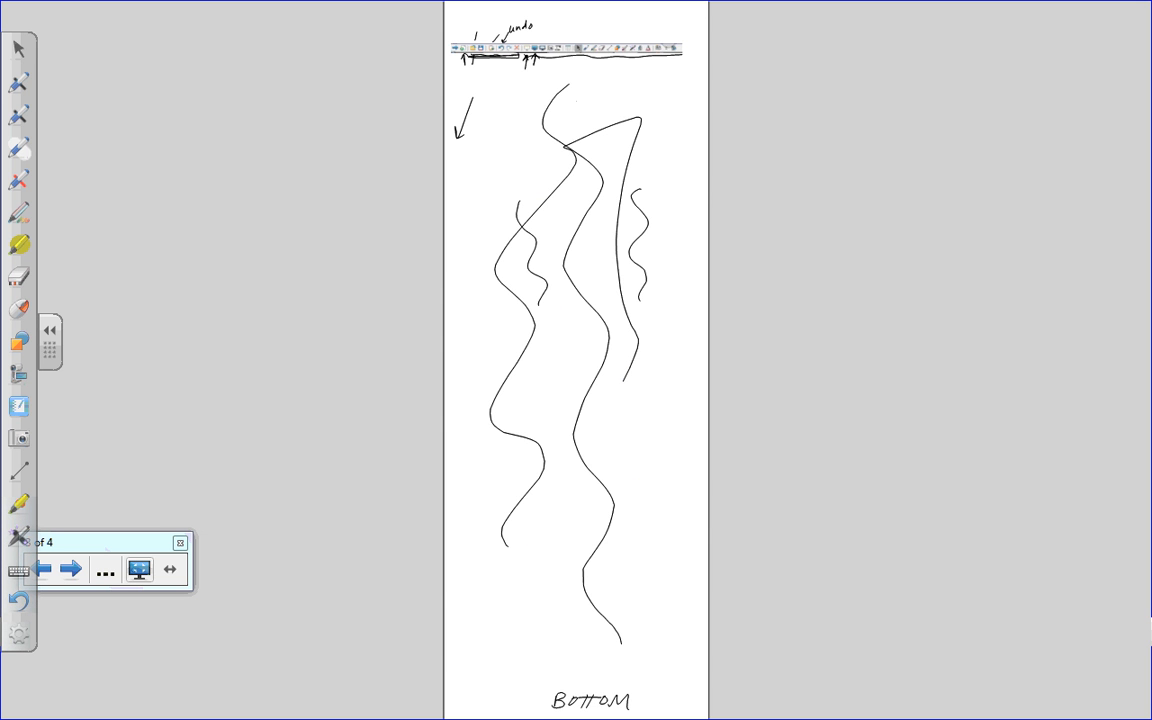
left_click(138, 569)
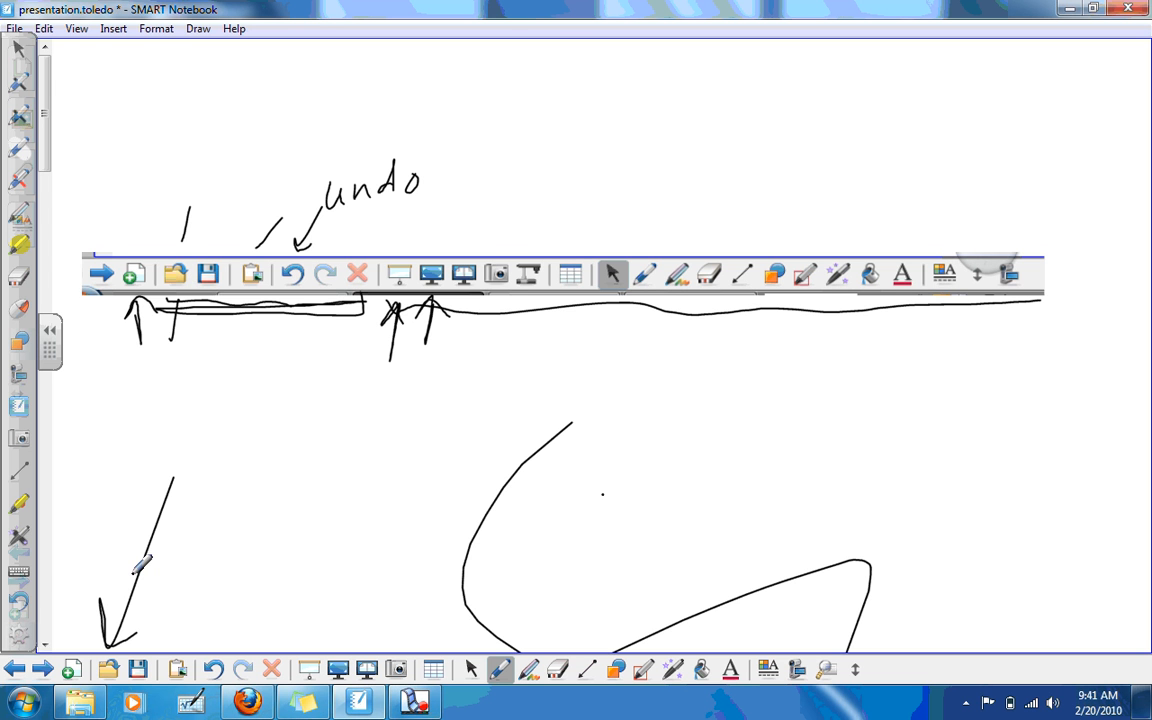
- Handwrite "dual page" with an arrow to the dual page icon in the toolbar picture, and switch to dual page display
mouse_move(510, 190)
left_mouse_down()
mouse_move(469, 248)
mouse_move(492, 246)
left_mouse_up()
mouse_move(548, 186)
left_mouse_down()
mouse_move(514, 193)
mouse_move(553, 150)
mouse_move(614, 178)
mouse_move(785, 162)
mouse_move(810, 172)
left_mouse_up()
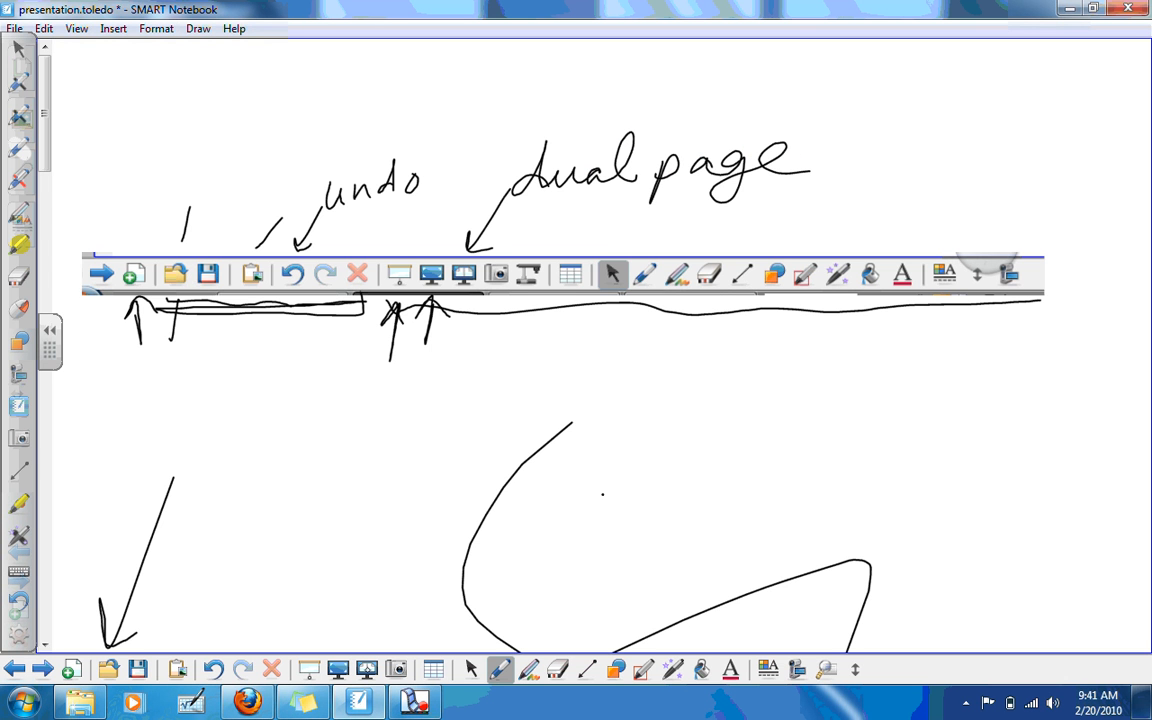
left_click(367, 669)
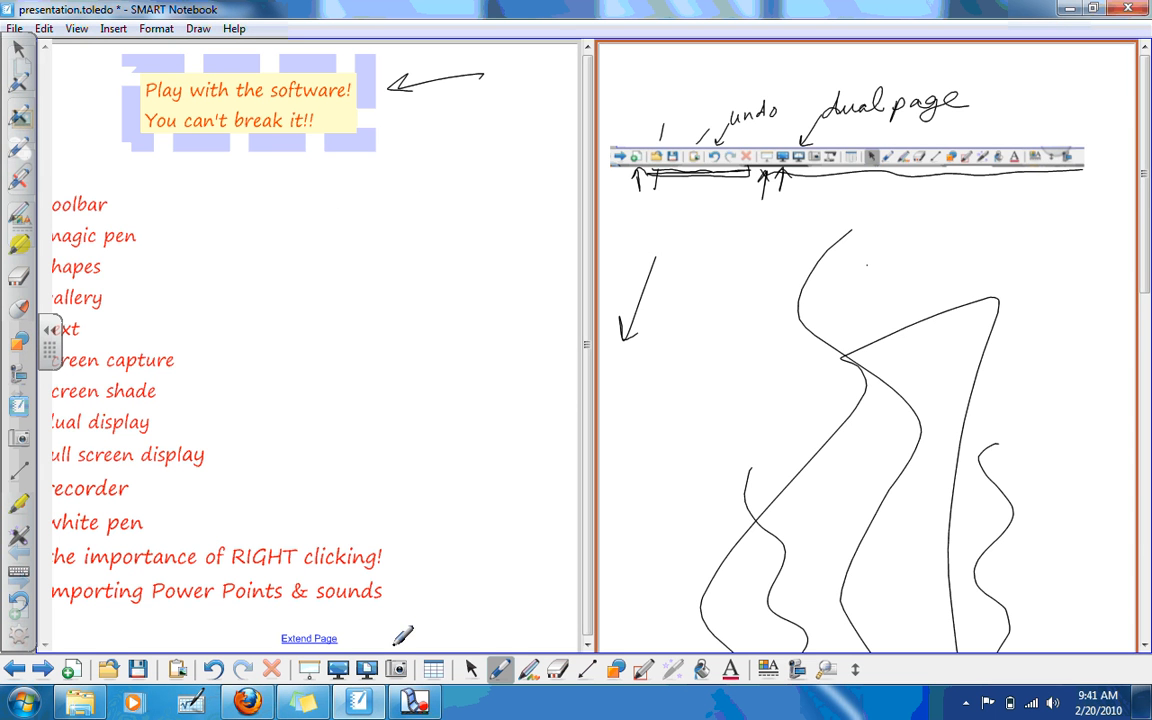
- Underline "screen display" in the topic list, move the red list text to the right, and return to single page display
left_click_drag(96, 462, 207, 458)
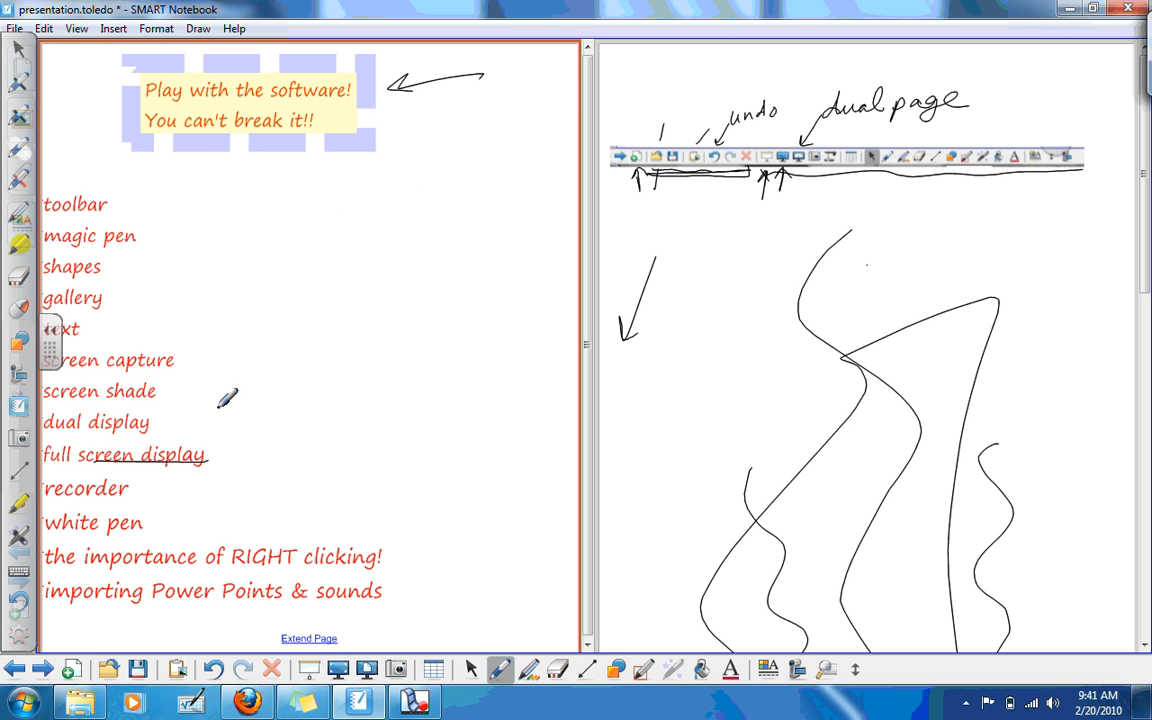
left_click(471, 668)
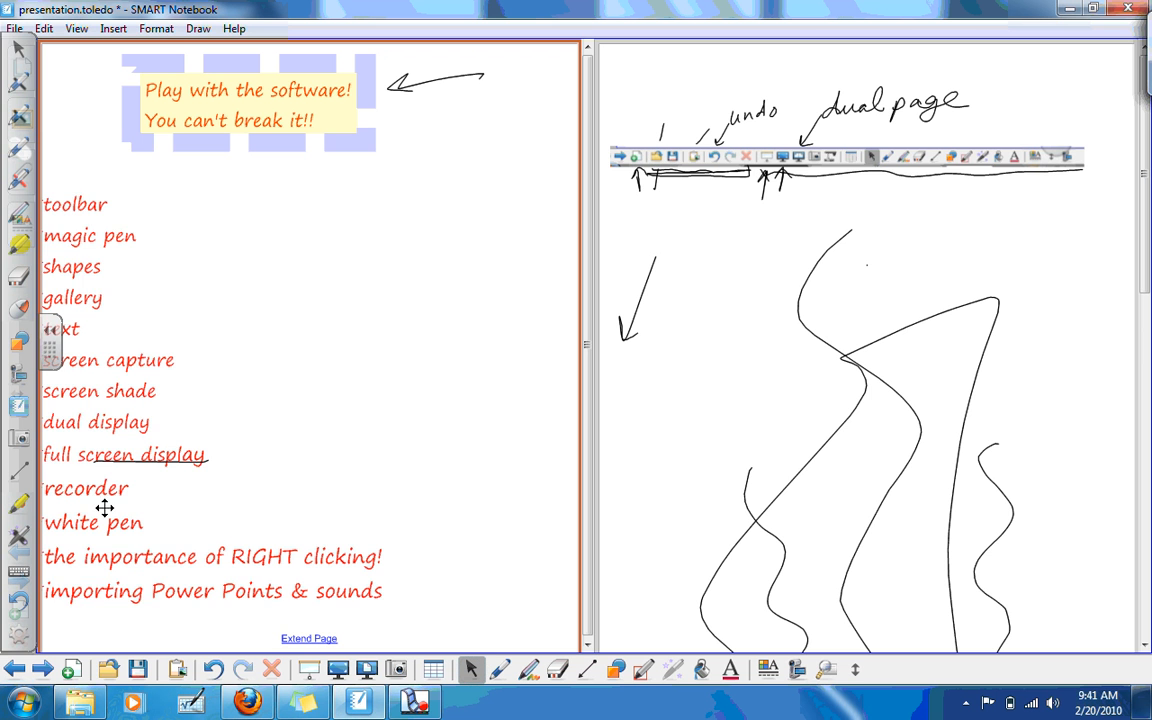
left_click_drag(105, 508, 192, 506)
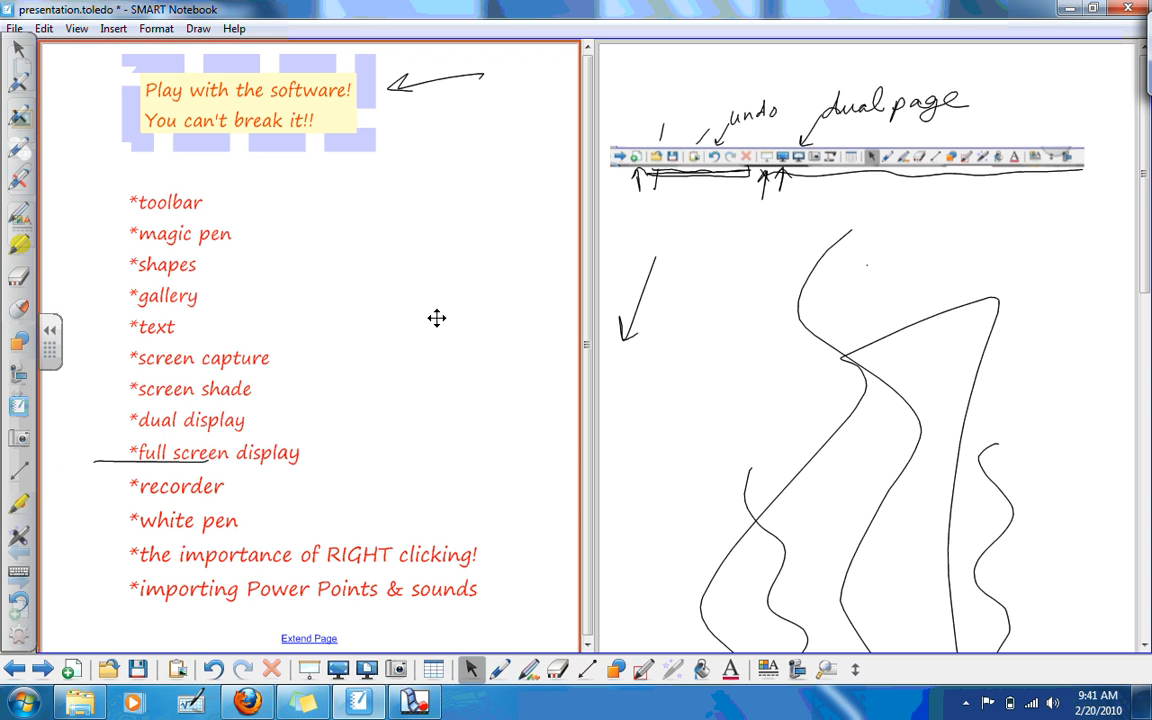
left_click(367, 668)
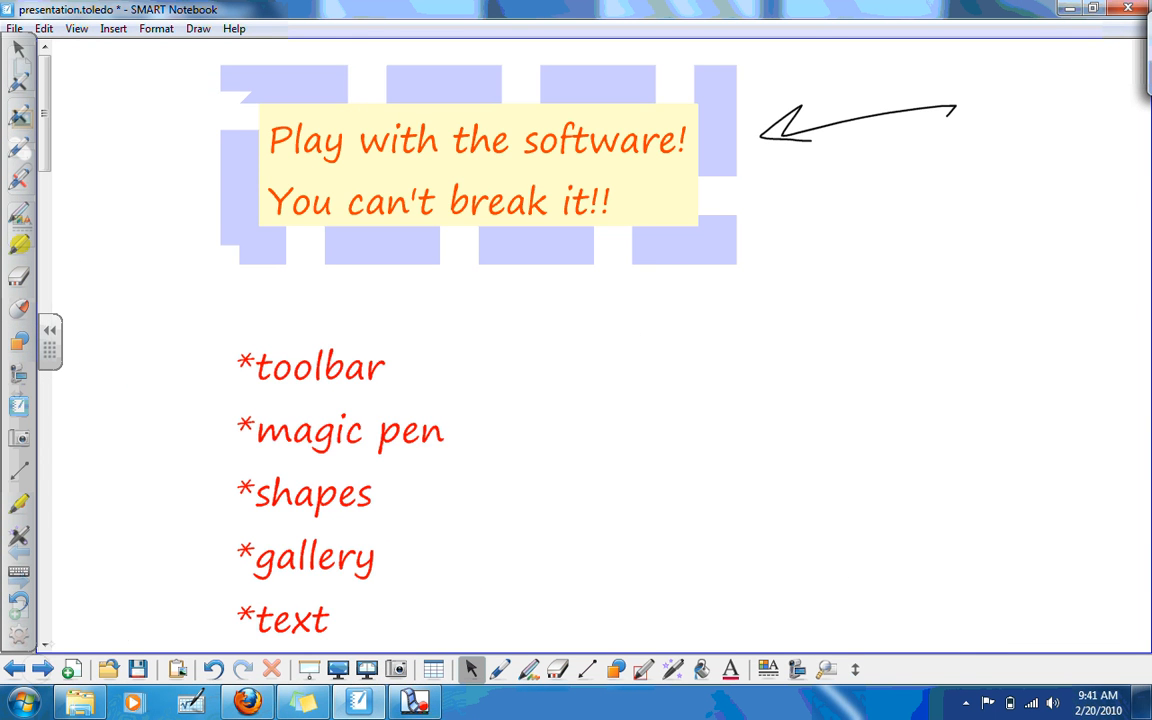
- Go to the toolbar picture page and draw a green pen arrow beneath the Screen Capture icon
left_click(43, 668)
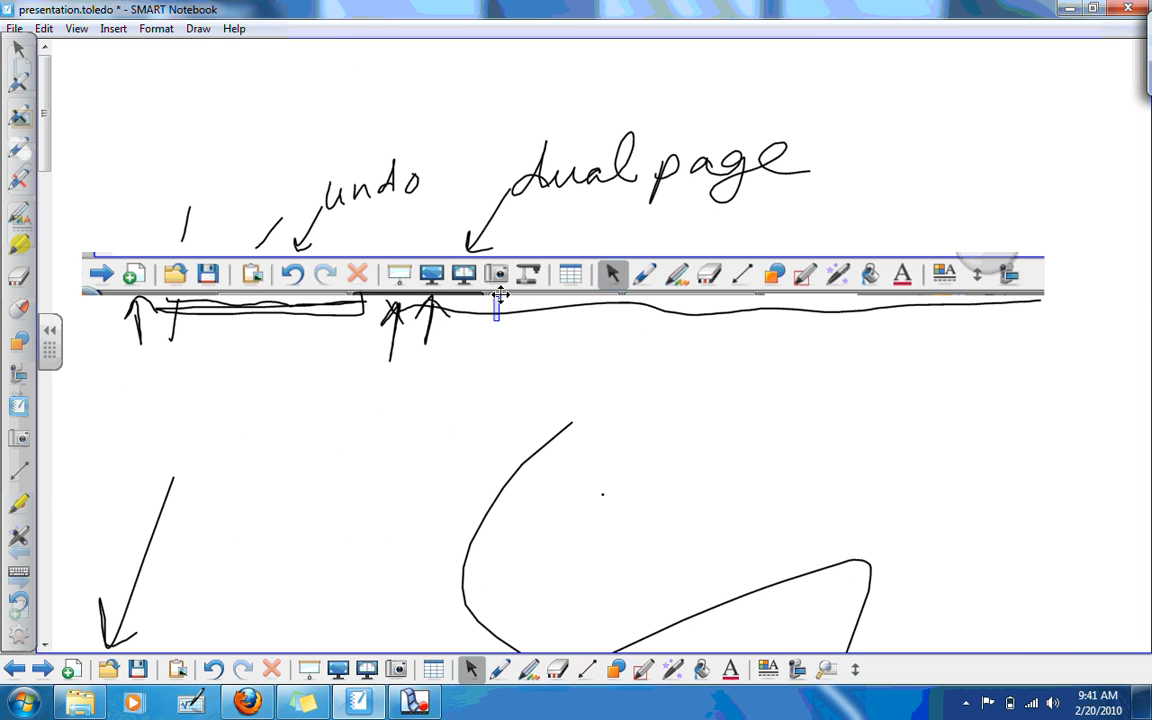
left_click_drag(500, 295, 520, 263)
left_click(500, 668)
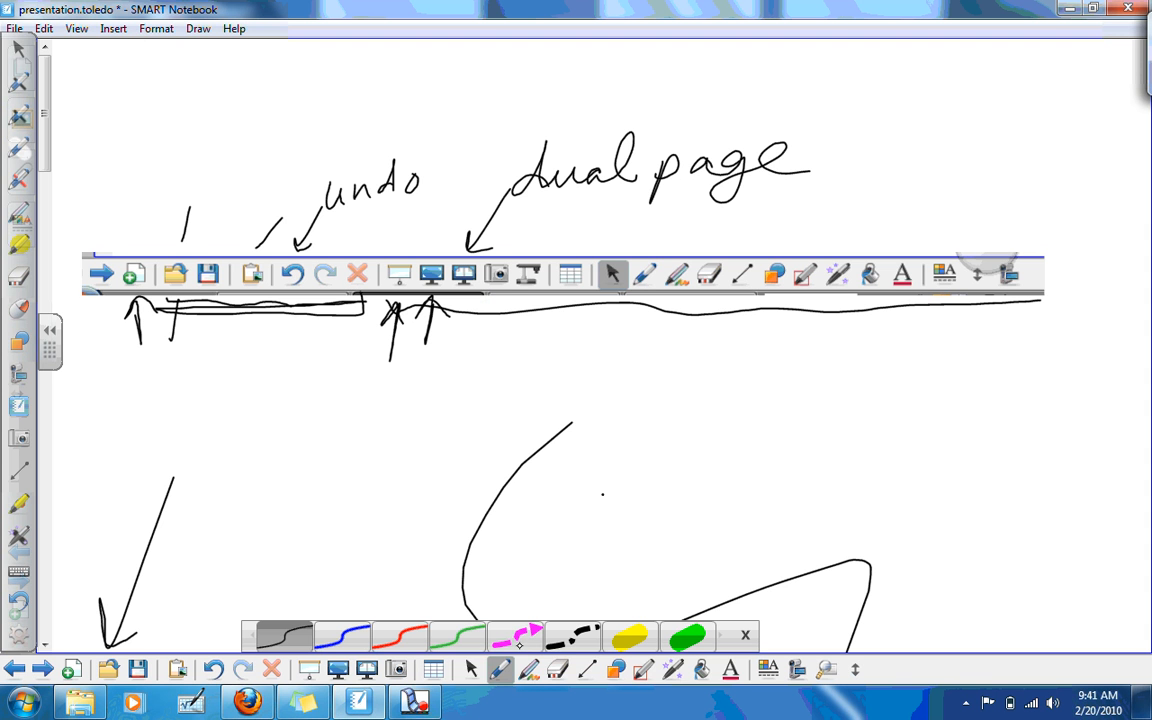
left_click(459, 637)
mouse_move(491, 370)
left_mouse_down()
mouse_move(490, 300)
mouse_move(508, 318)
left_mouse_up()
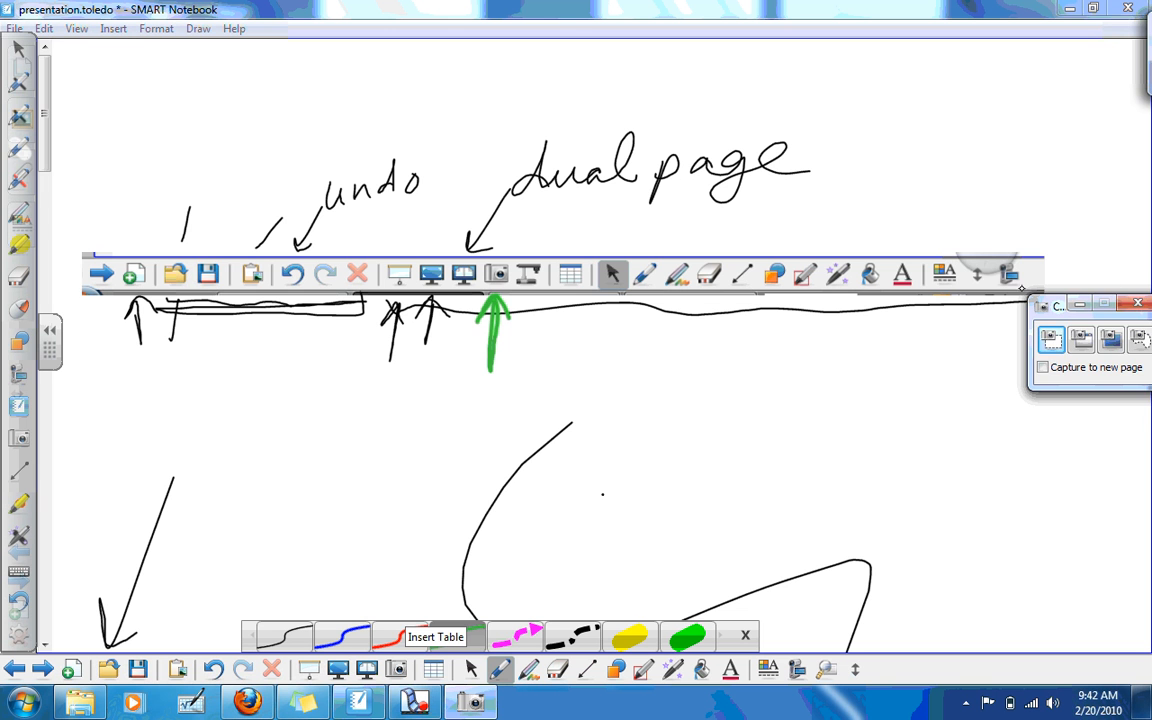
- Move the Screen Capture toolbar above the toolbar picture and draw a green arrow beneath the picture near the Properties icon
left_click_drag(1060, 304, 952, 110)
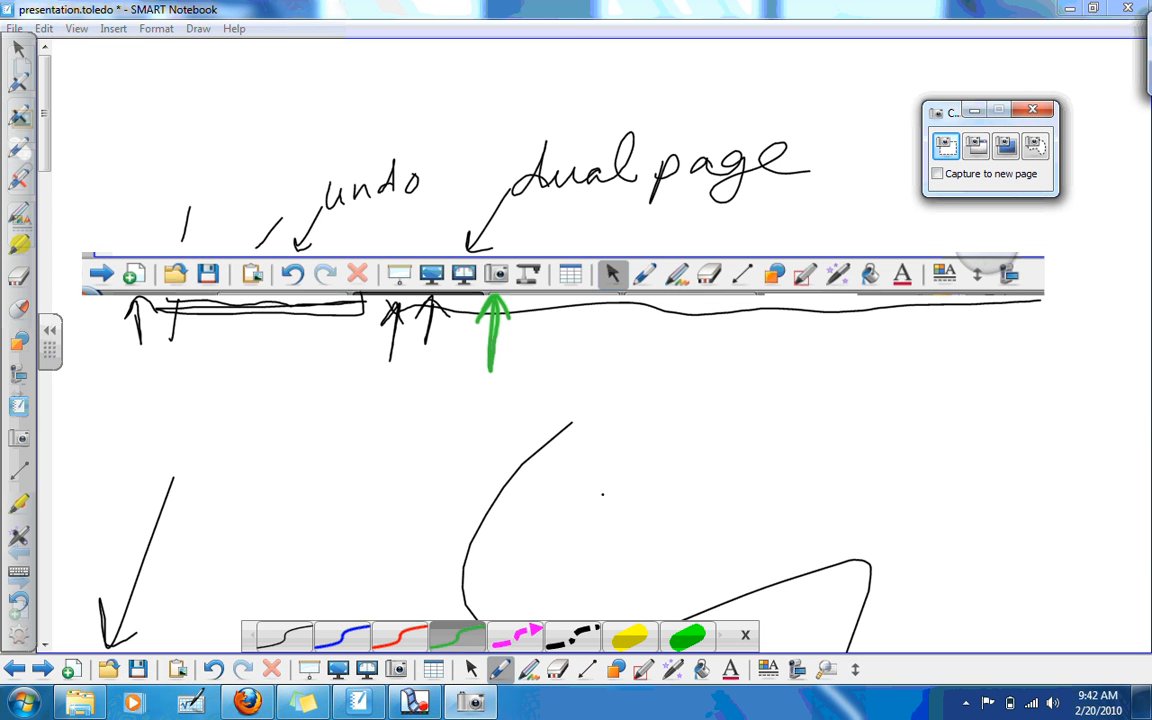
mouse_move(928, 334)
left_mouse_down()
mouse_move(943, 353)
mouse_move(952, 340)
left_mouse_up()
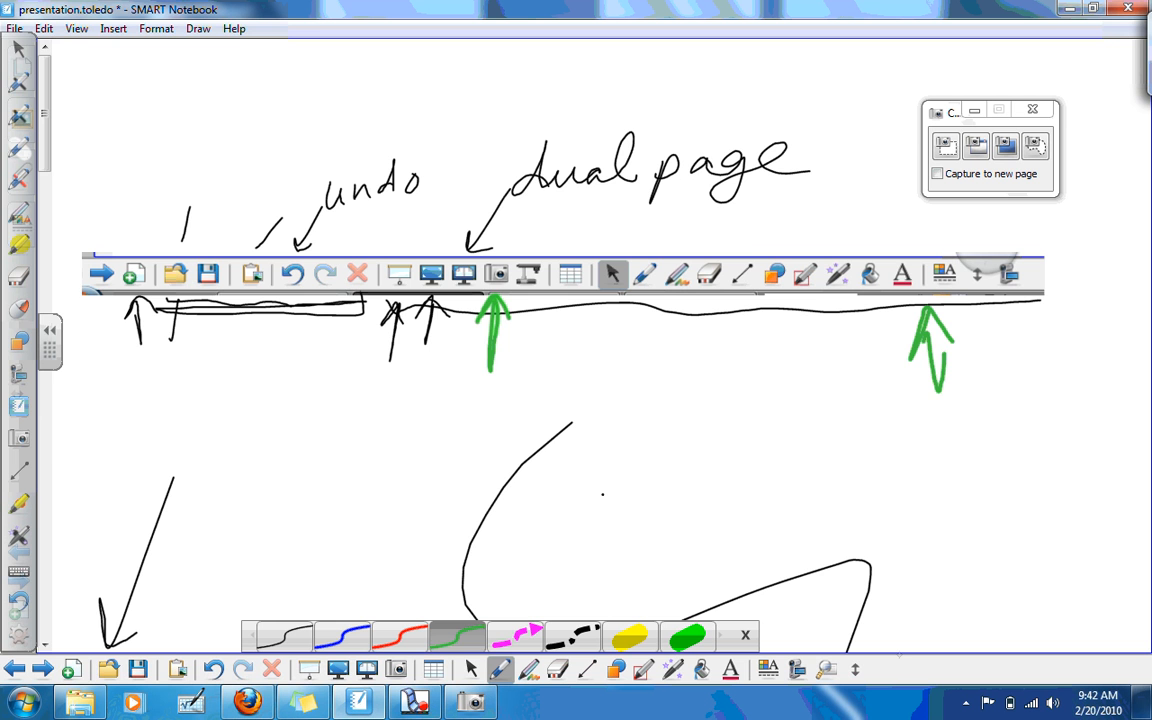
- Switch to the iGoogle page in Firefox, area-capture the Date & Time gadget into the notebook page, and close the Screen Capture toolbar
left_click(247, 702)
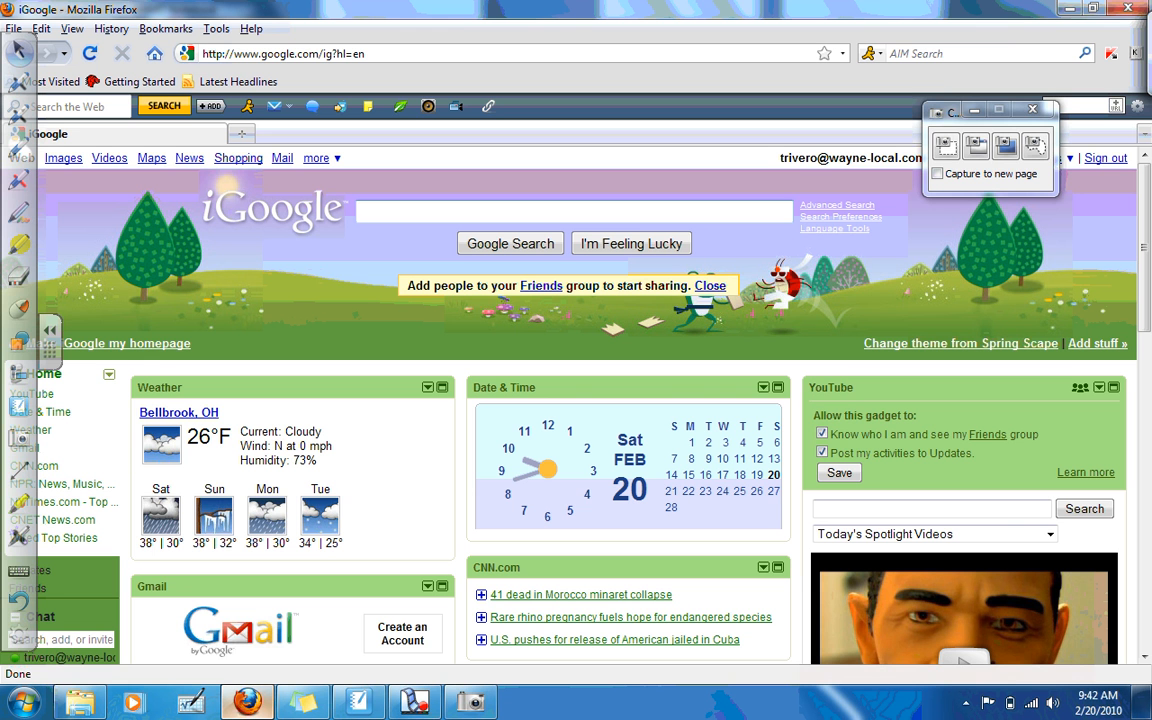
left_click(947, 144)
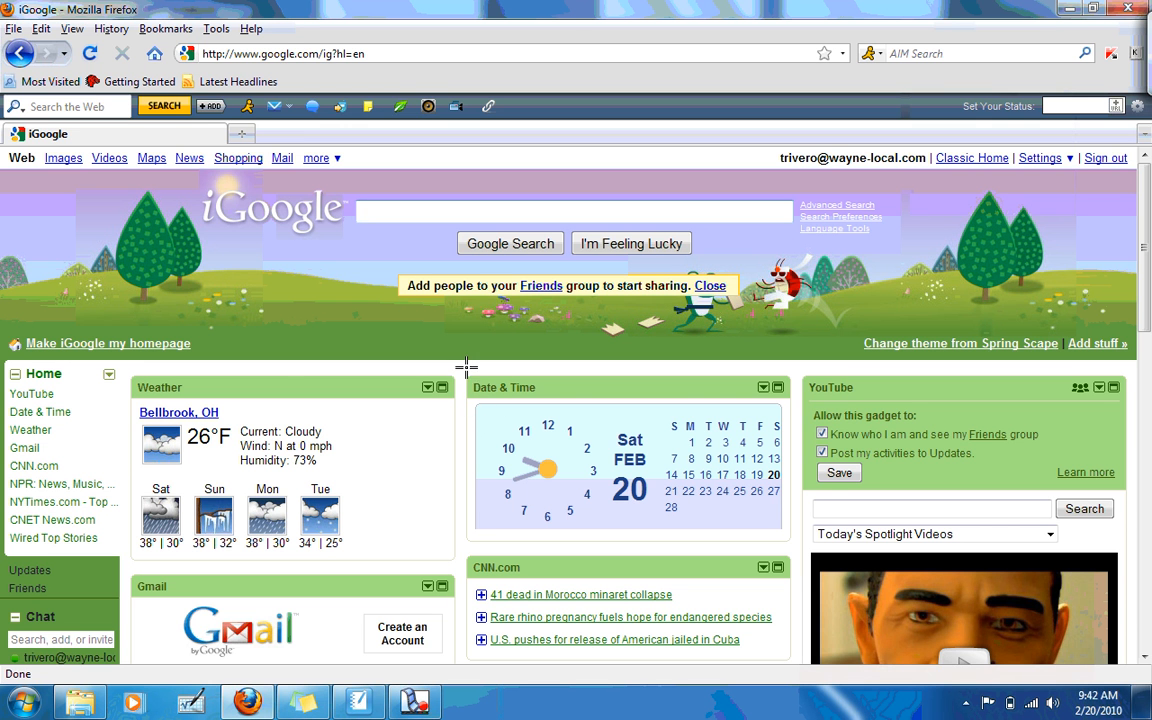
left_click_drag(461, 363, 799, 532)
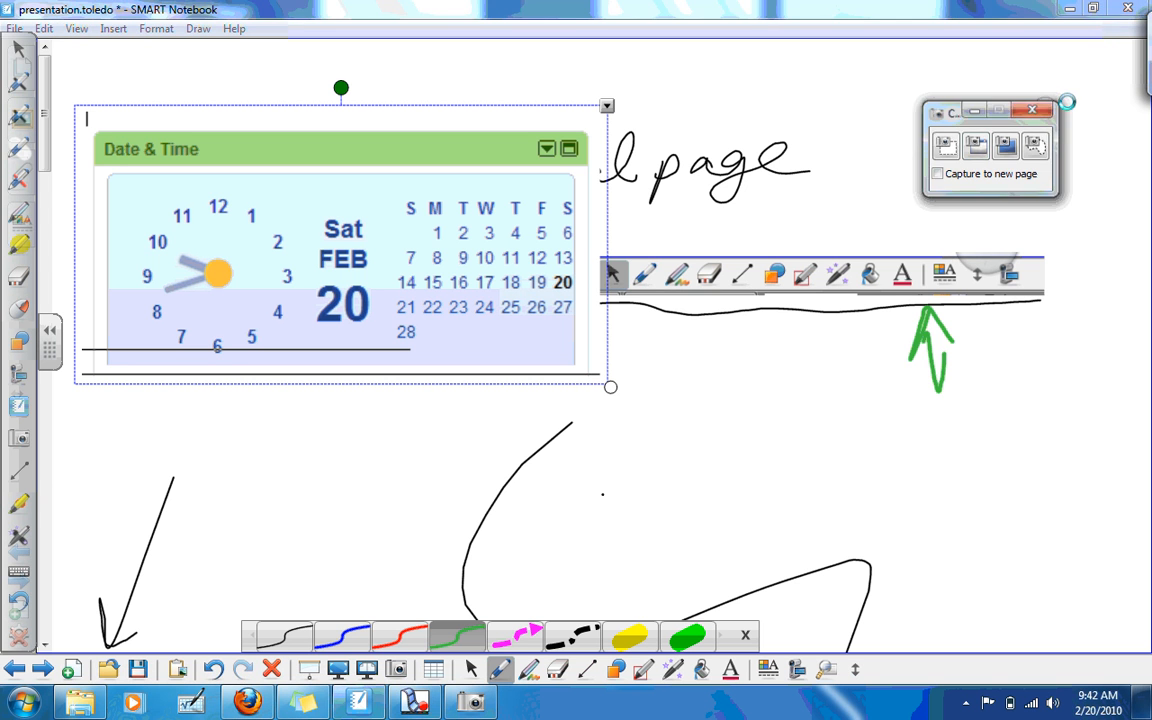
left_click(1032, 109)
- Enlarge the captured Date & Time picture by its lower-right corner
left_click_drag(612, 389, 586, 371)
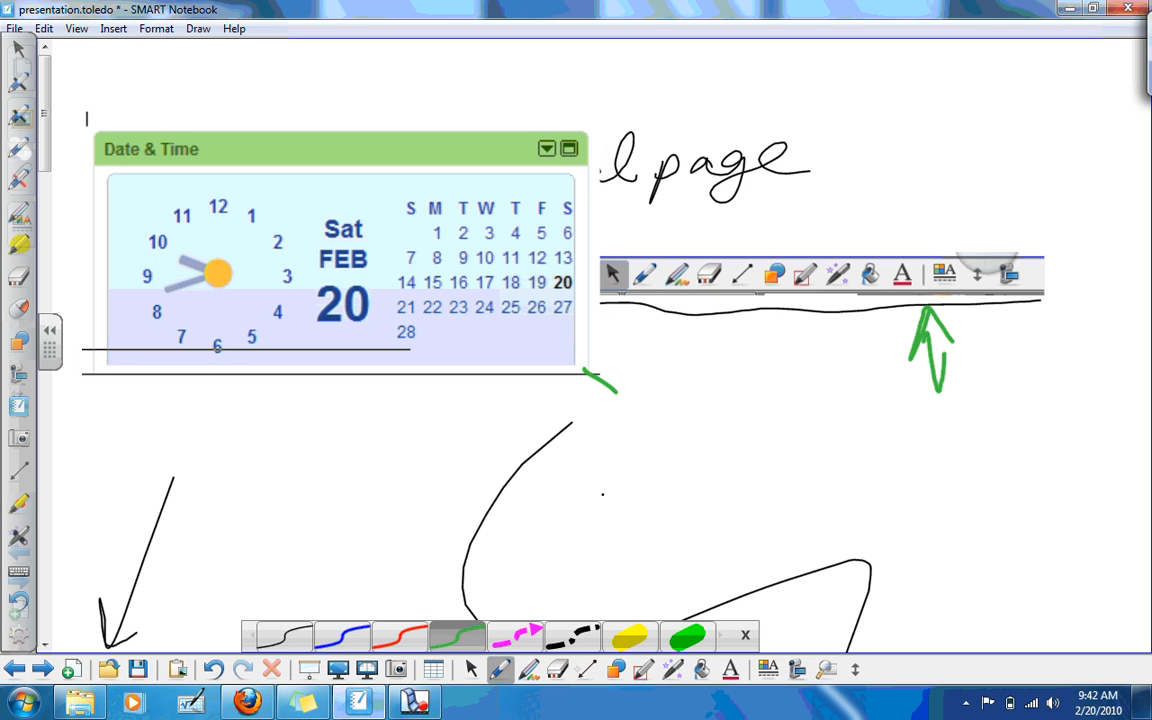
left_click(471, 668)
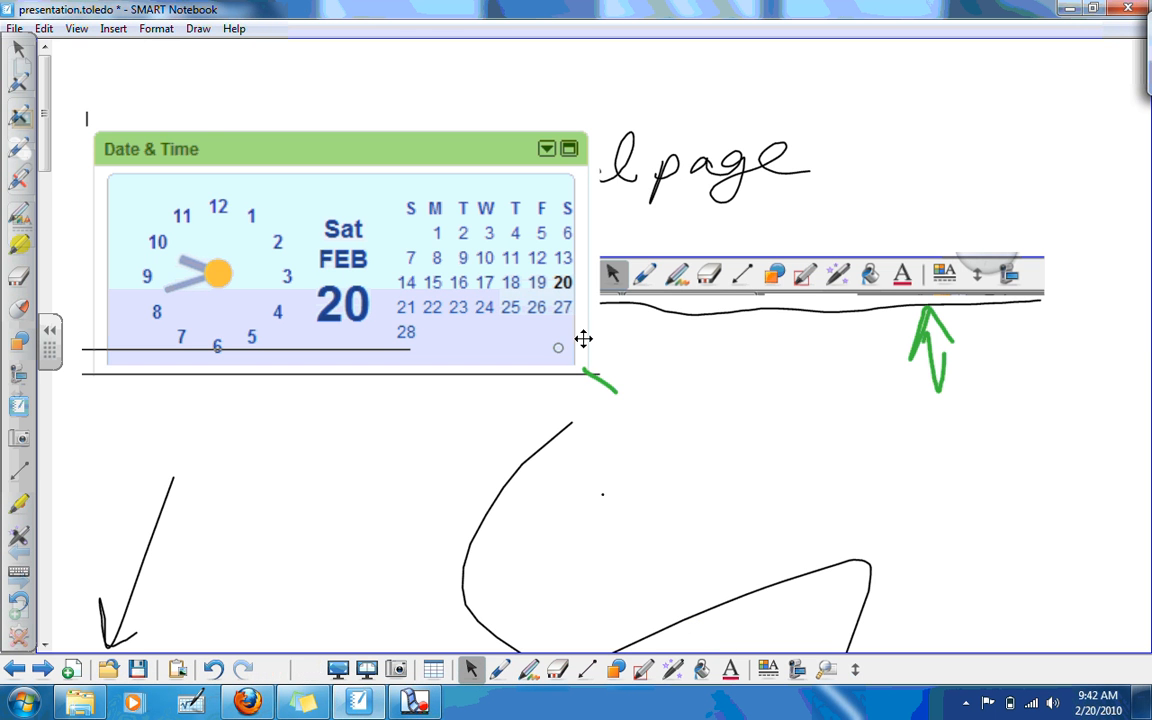
left_click(586, 337)
left_click_drag(610, 387, 628, 318)
left_click_drag(720, 378, 778, 544)
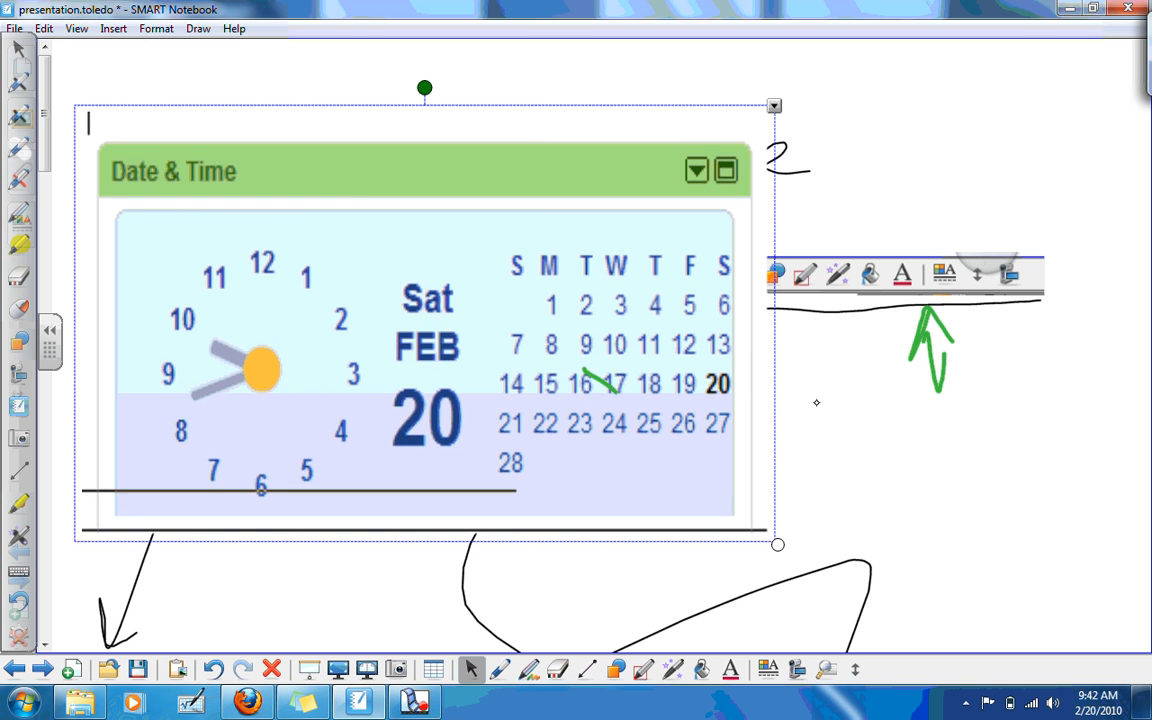
- Move the captured Date & Time picture around the page and delete it
mouse_move(340, 371)
left_mouse_down()
mouse_move(779, 355)
mouse_move(773, 367)
left_mouse_up()
mouse_move(977, 387)
left_mouse_down()
mouse_move(661, 327)
mouse_move(679, 337)
left_mouse_up()
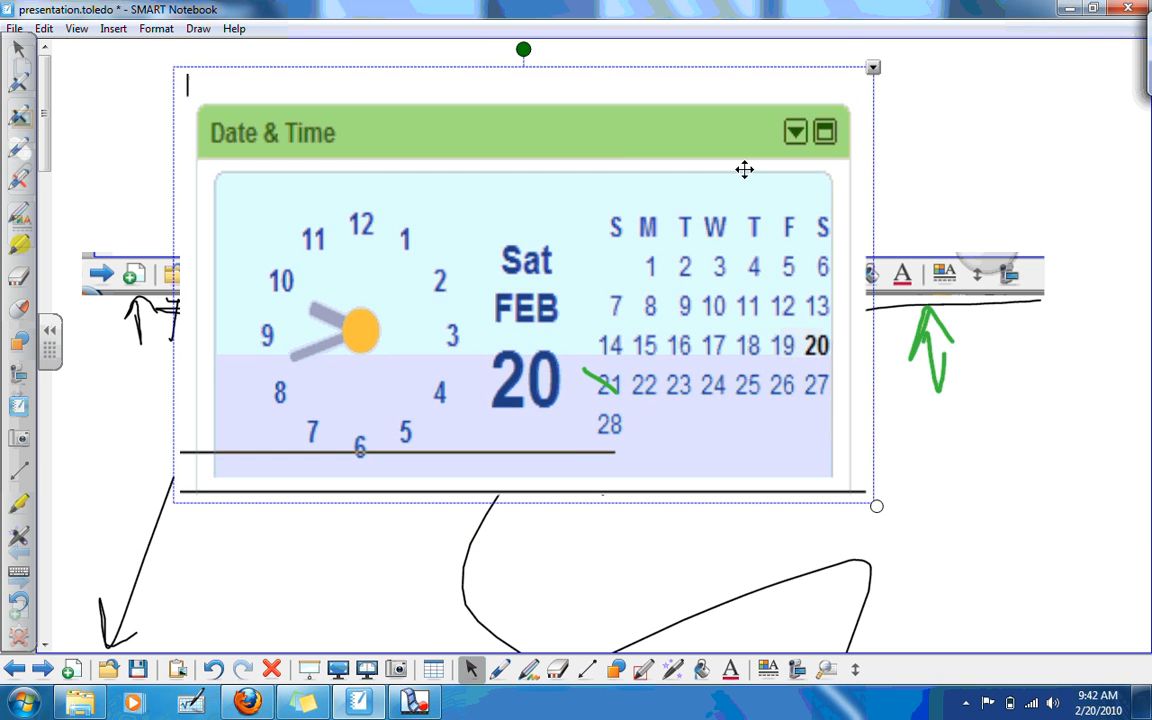
left_click_drag(706, 83, 482, 443)
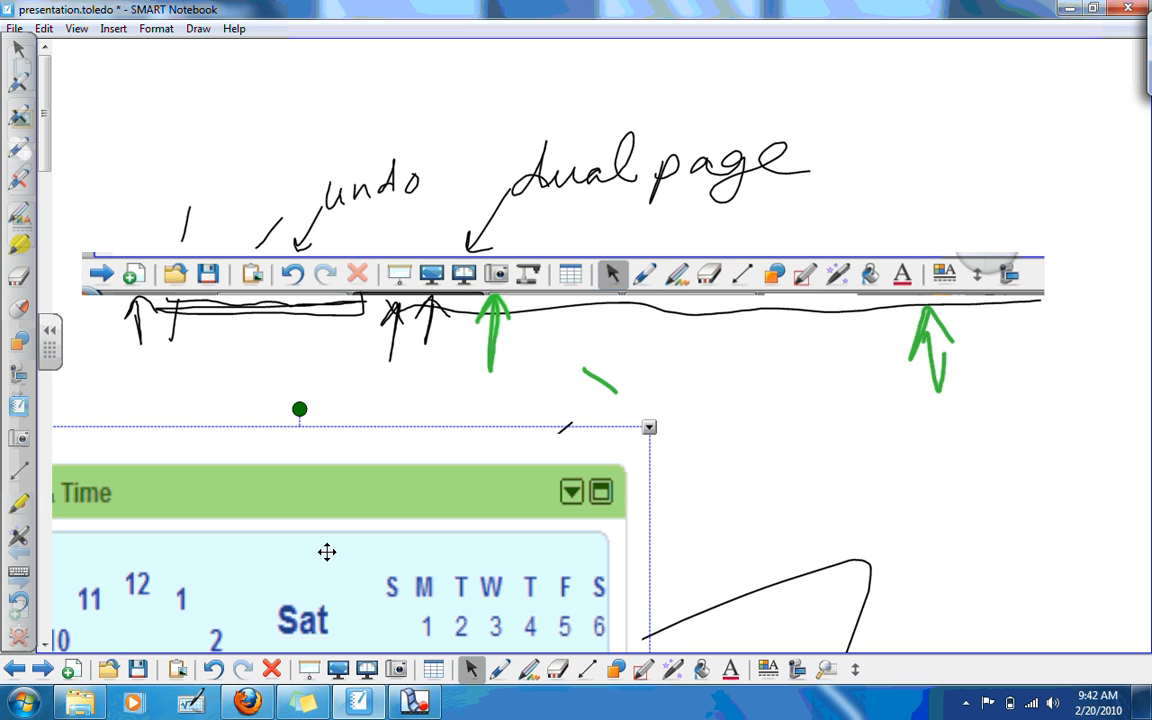
left_click(271, 669)
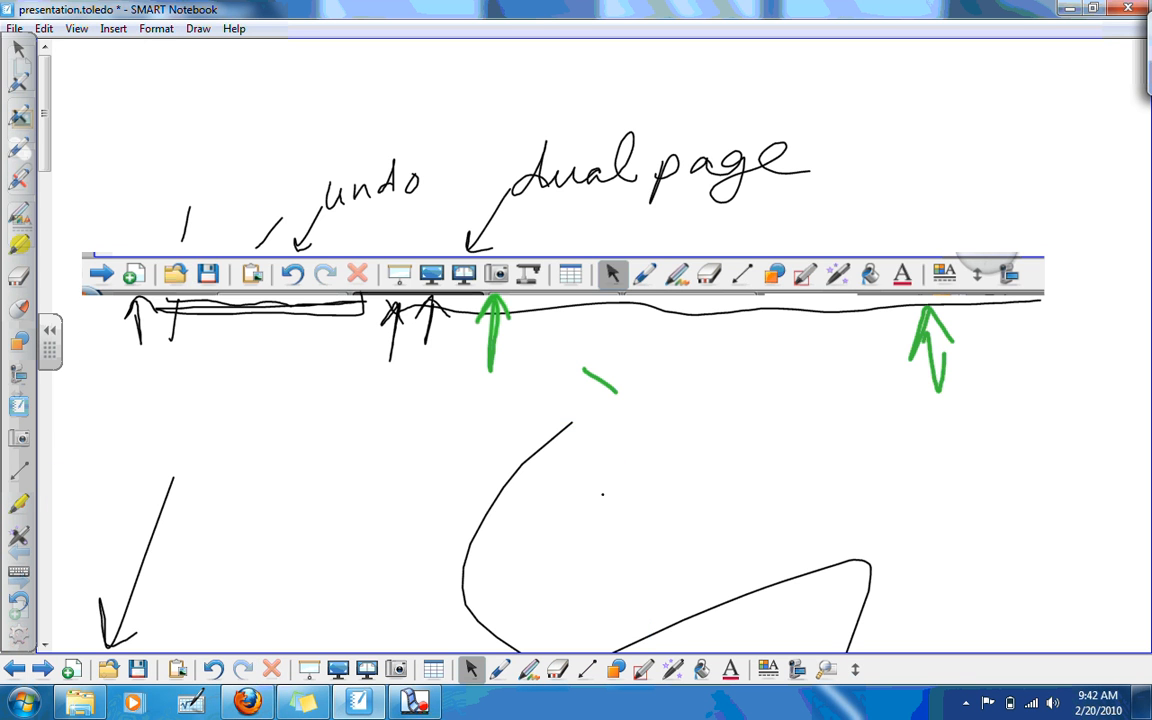
- Try to paste onto the blank following page and return to the toolbar picture page
left_click(46, 670)
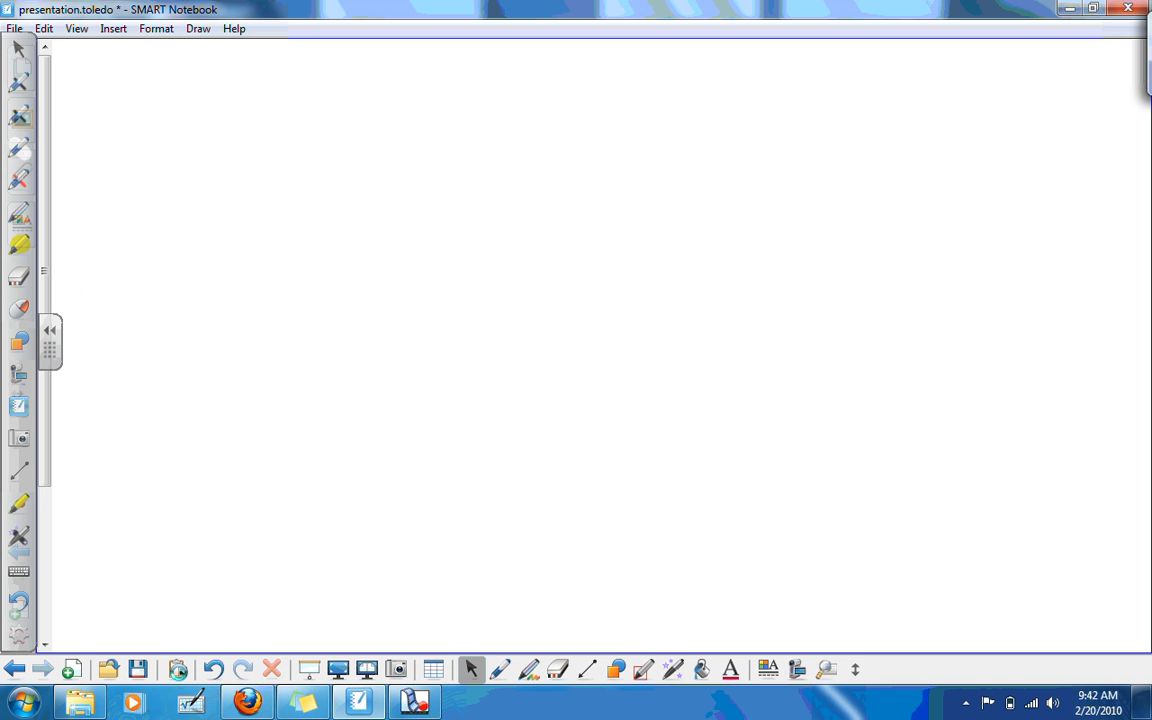
key("ctrl+v")
left_click(14, 670)
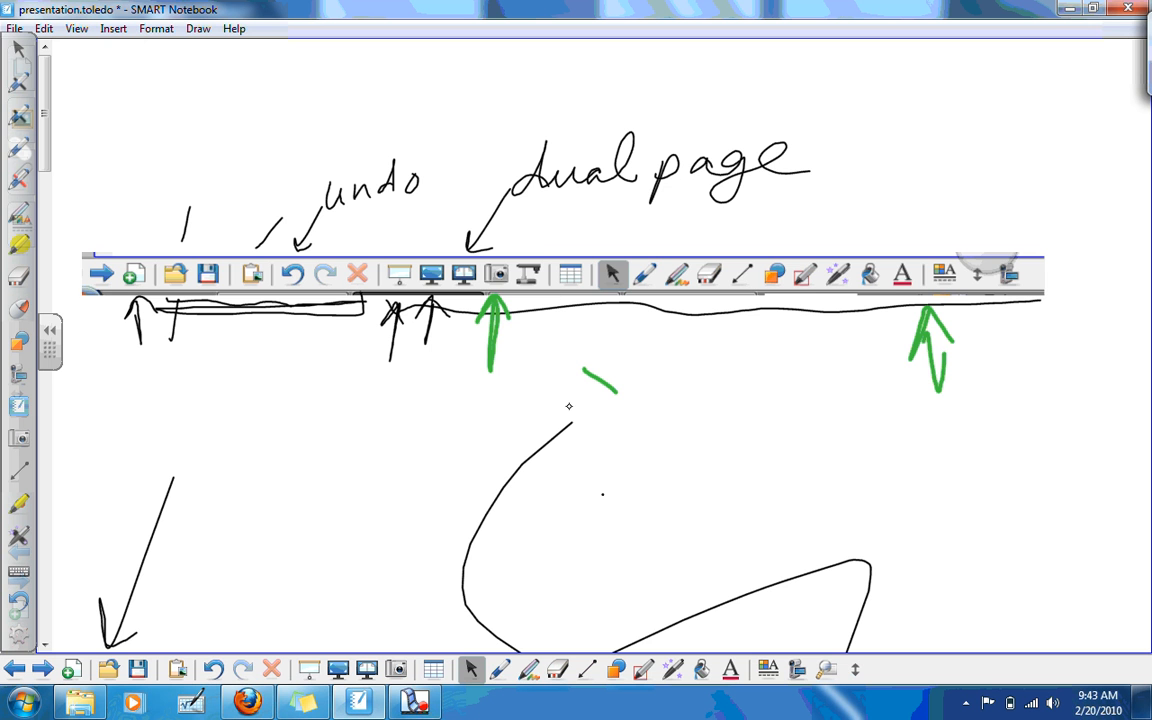
- Mark the document camera, table and Select icons in the toolbar picture with green pen arrows and a short stroke
left_click(502, 669)
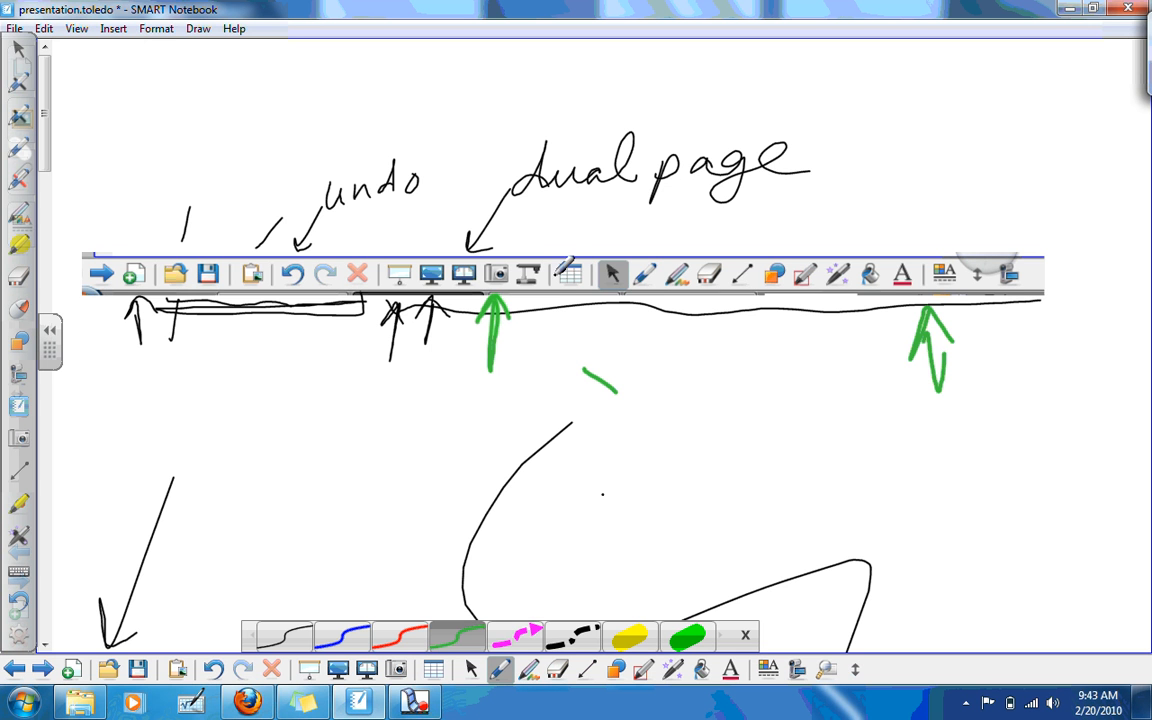
mouse_move(567, 211)
left_mouse_down()
mouse_move(529, 257)
mouse_move(555, 256)
left_mouse_up()
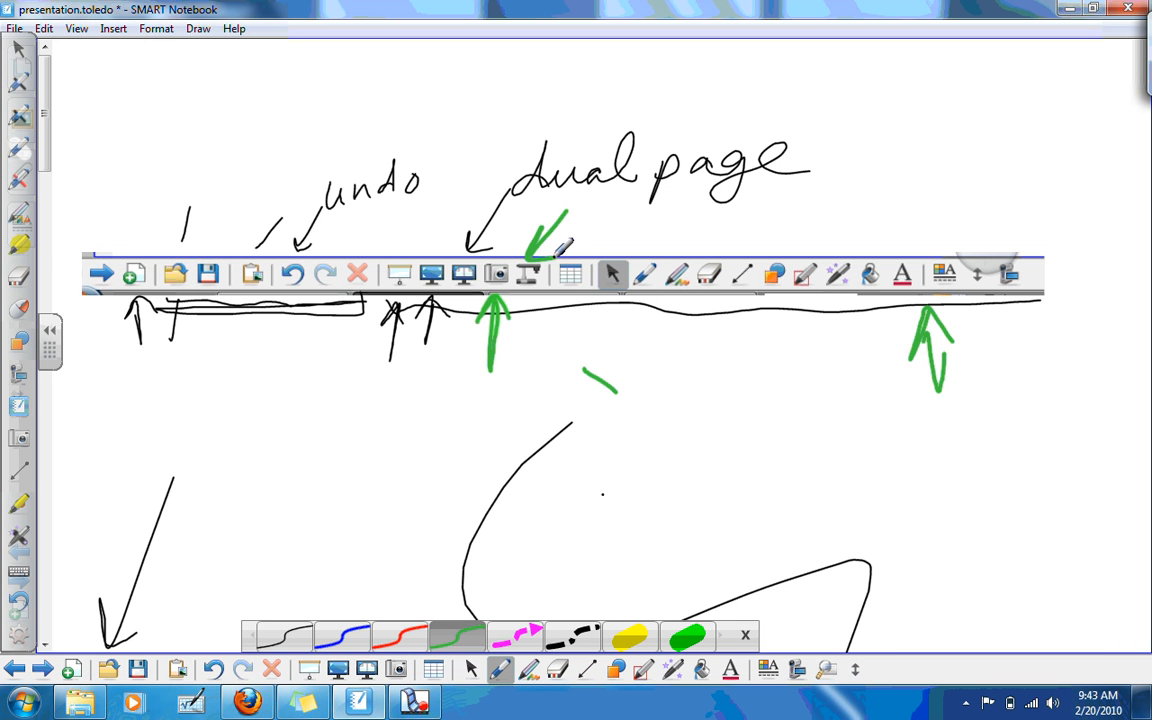
left_click_drag(574, 300, 577, 343)
mouse_move(624, 300)
left_mouse_down()
mouse_move(625, 350)
mouse_move(641, 308)
left_mouse_up()
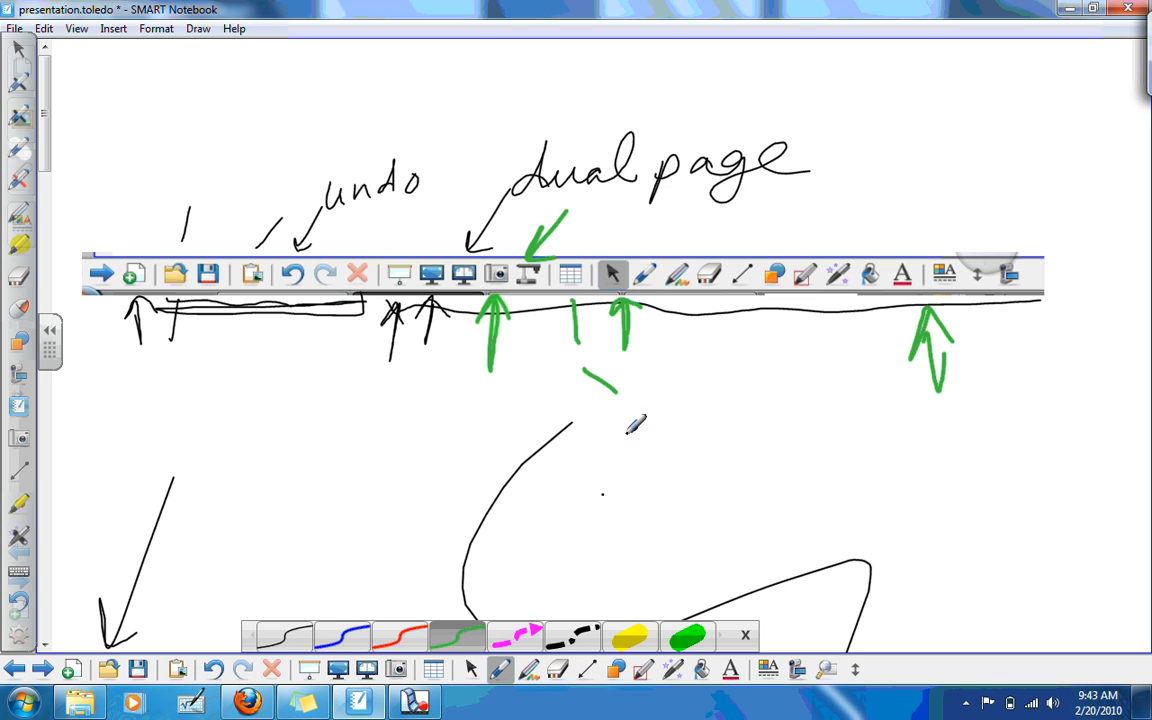
- Draw a green wavy line labelled "pen" below the toolbar picture and a green arrow to the picture's last icon
mouse_move(615, 435)
left_mouse_down()
mouse_move(878, 470)
mouse_move(835, 505)
mouse_move(900, 492)
mouse_move(986, 507)
left_mouse_up()
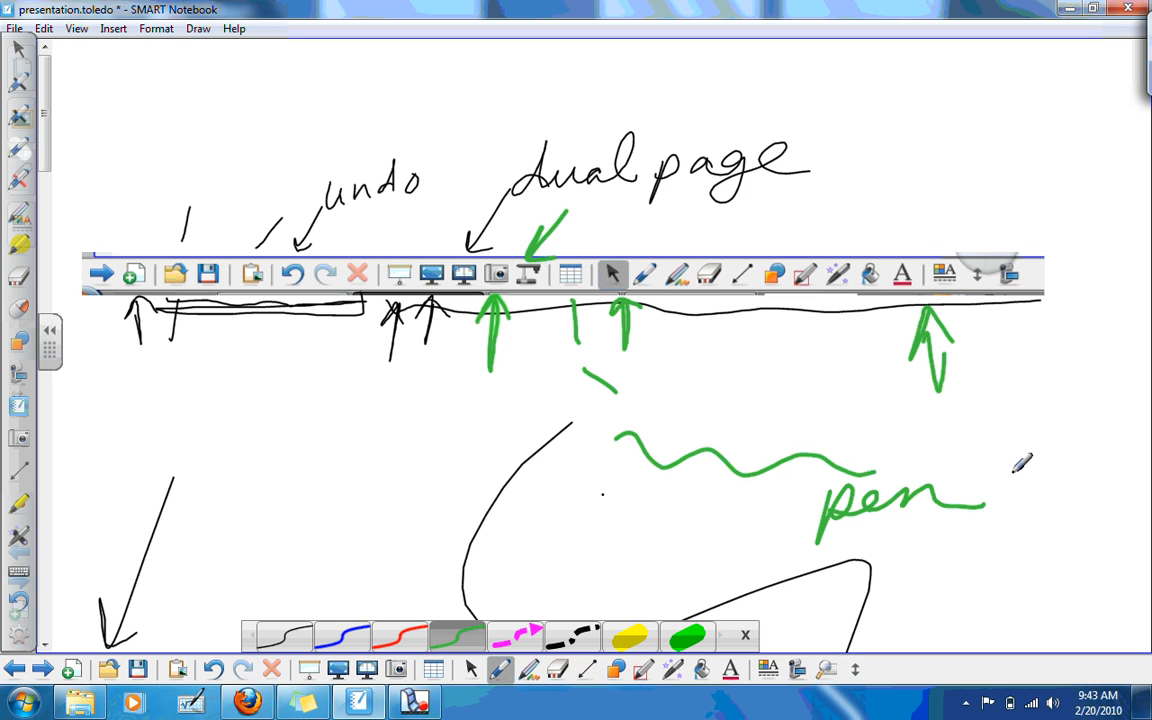
left_click_drag(1032, 190, 1012, 283)
left_click_drag(990, 228, 988, 268)
left_click_drag(985, 264, 1040, 233)
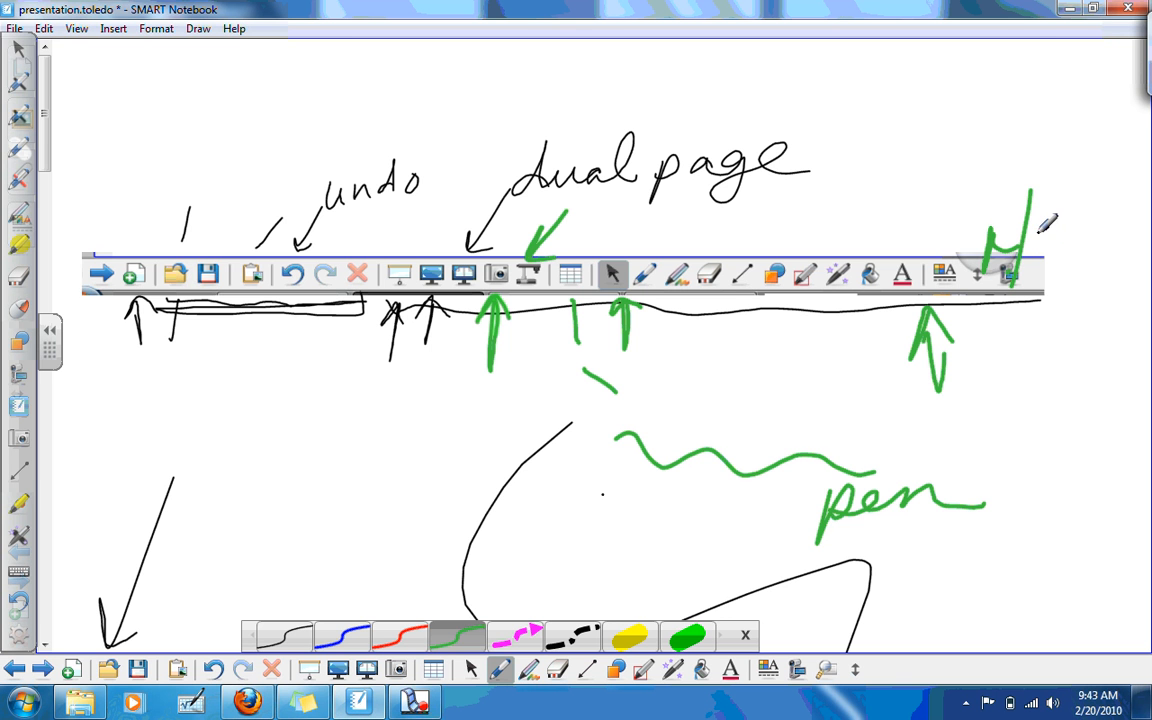
- Select the toolbar picture and shift it slightly down and to the right
left_click(471, 669)
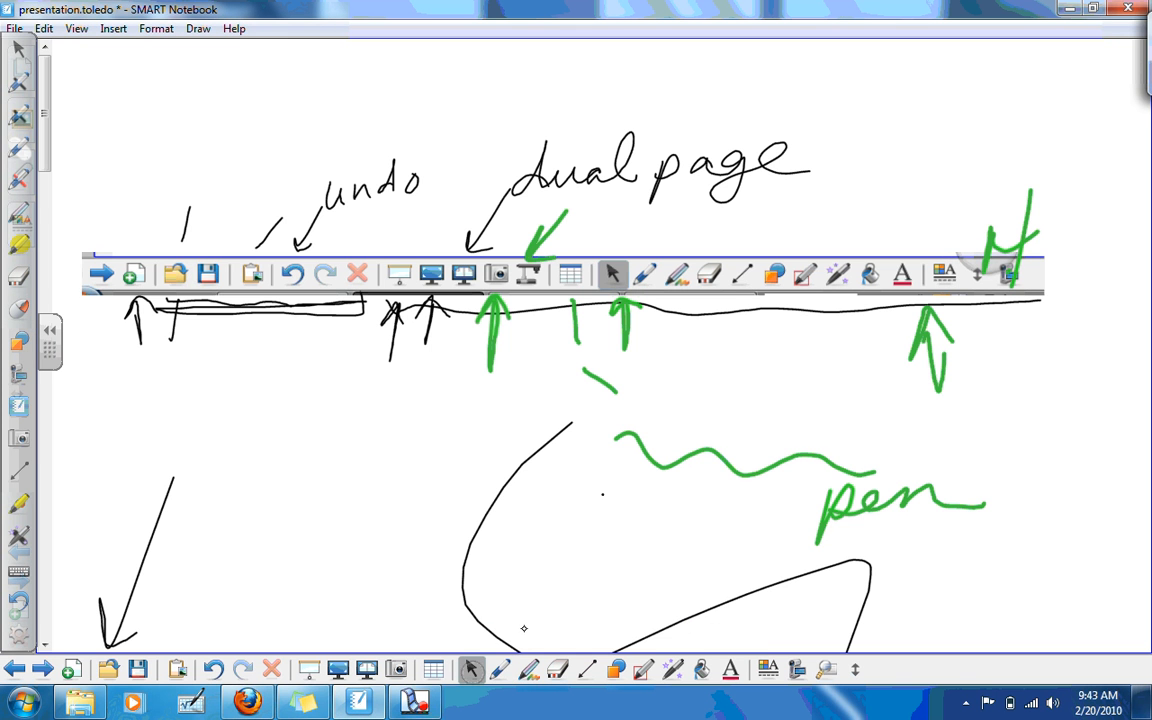
left_click_drag(912, 268, 931, 190)
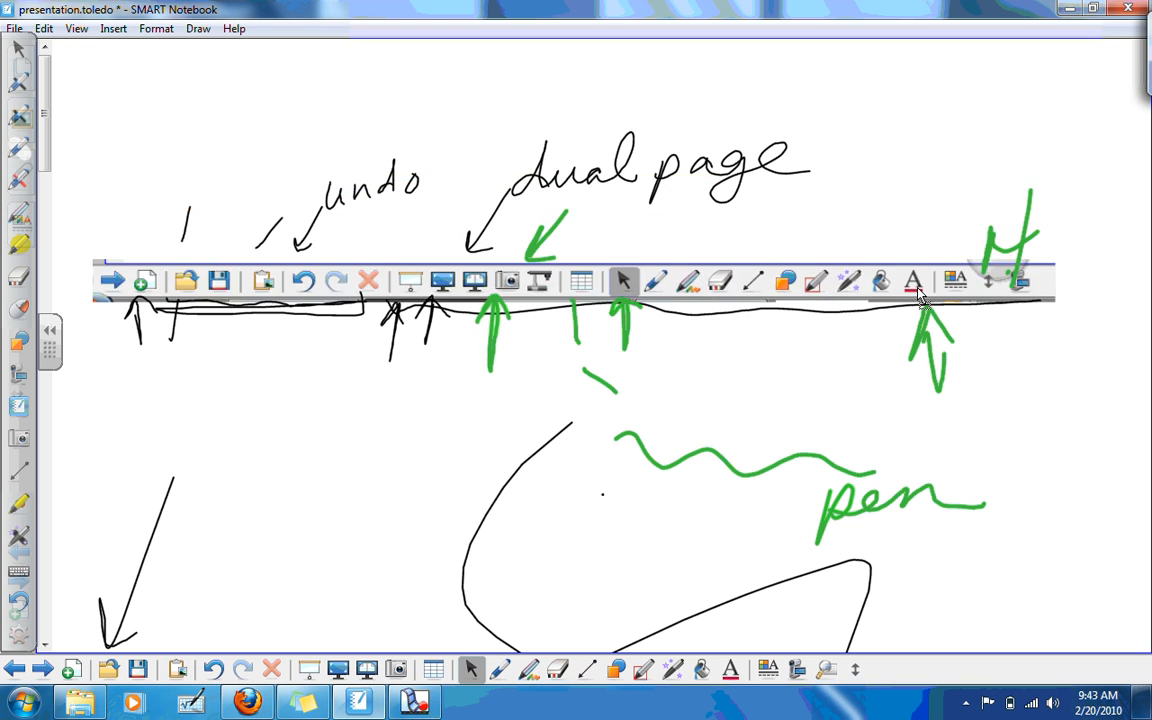
mouse_move(931, 278)
left_mouse_down()
mouse_move(933, 183)
mouse_move(927, 290)
left_mouse_up()
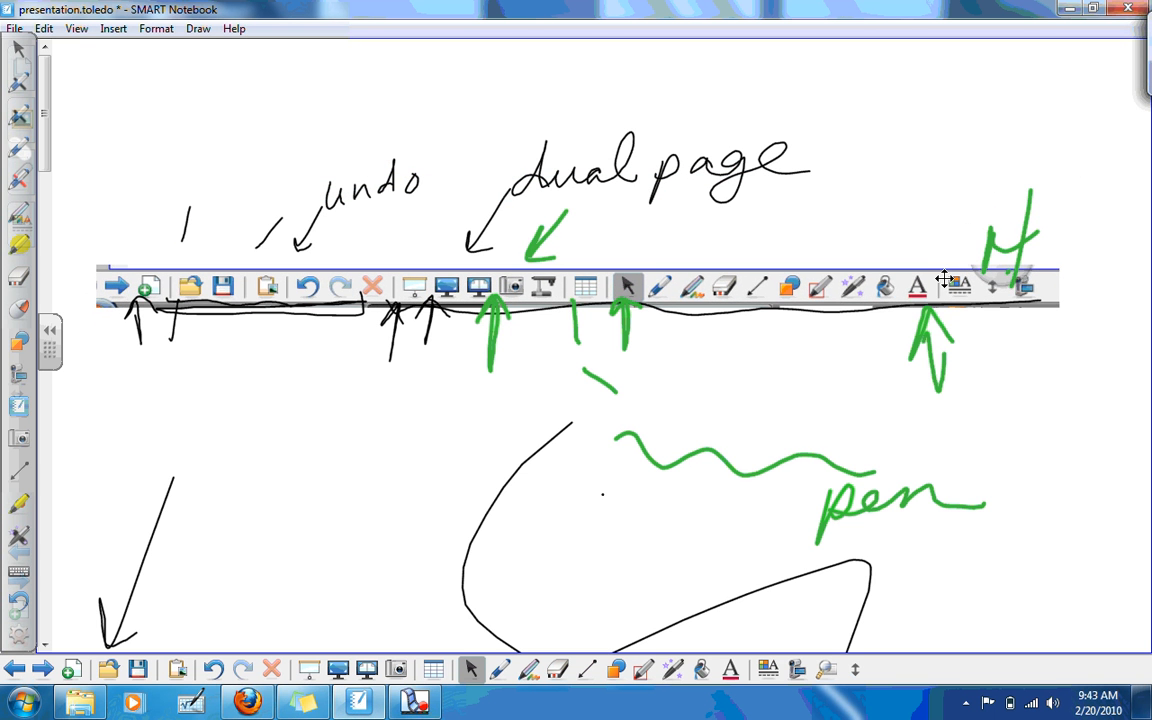
- Highlight the green wavy line and the word "pen" with the yellow highlighter
left_click(499, 669)
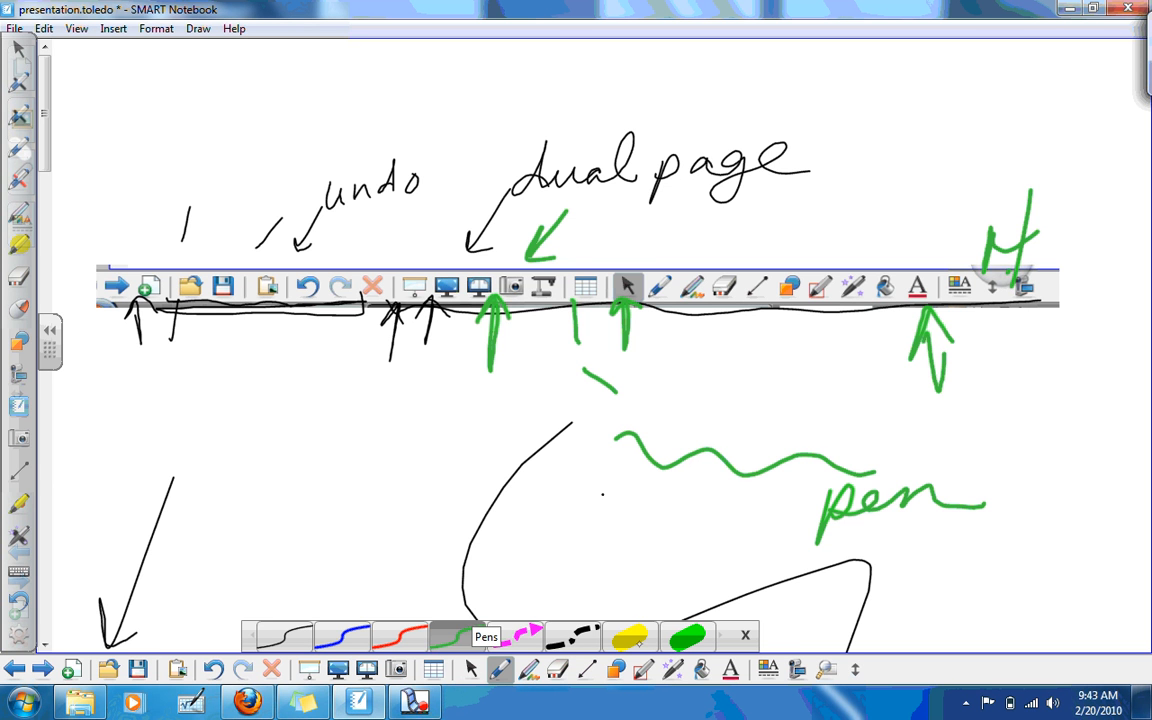
left_click(630, 636)
left_click_drag(605, 438, 866, 507)
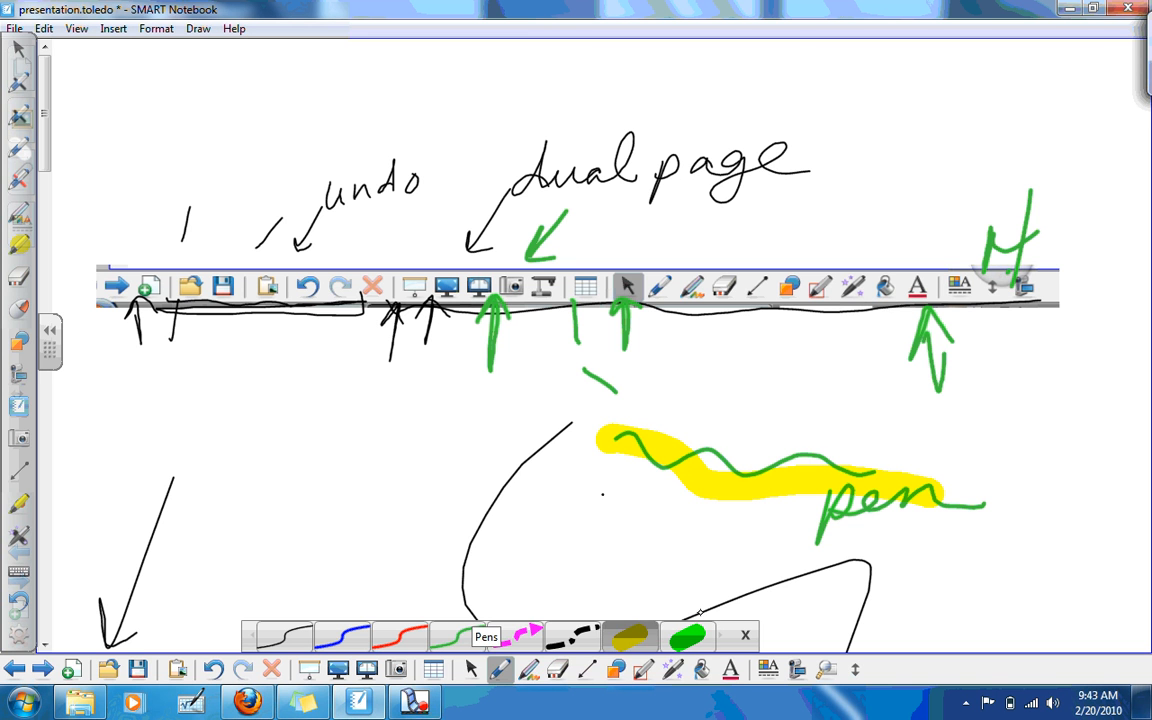
- Scribble with the green highlighter across the black curve and draw a long curved magenta dashed arrow above it
left_click(688, 636)
left_click_drag(505, 482, 650, 528)
left_click(516, 636)
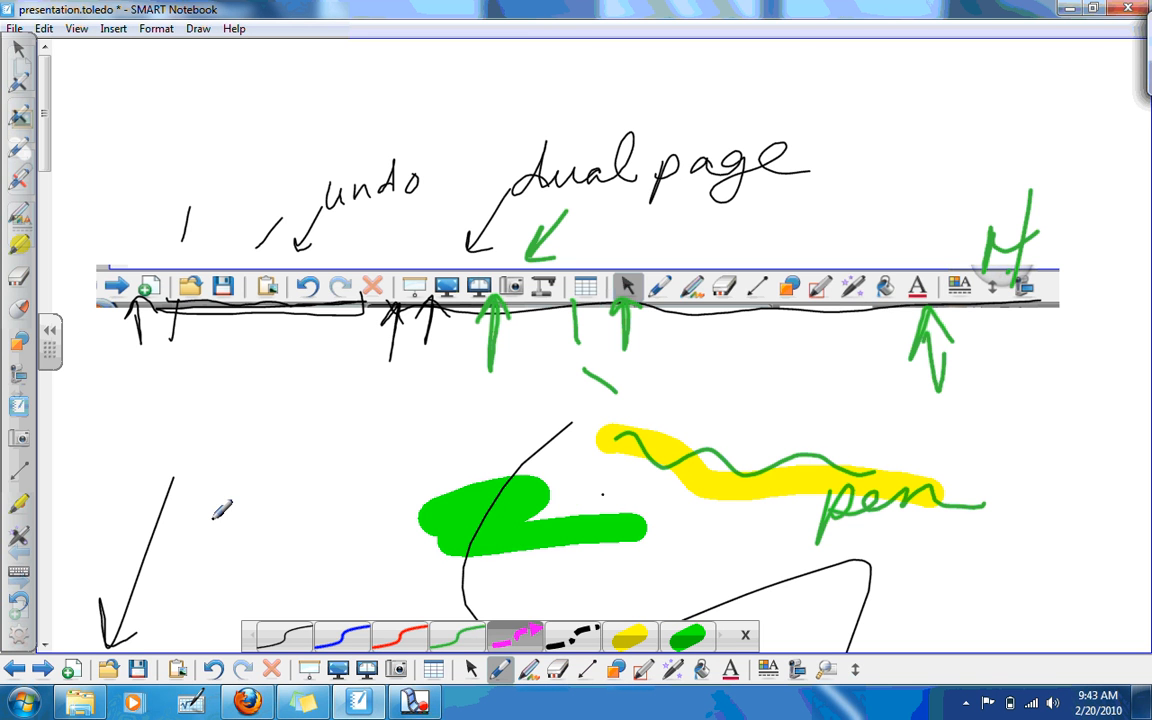
left_click_drag(211, 514, 737, 362)
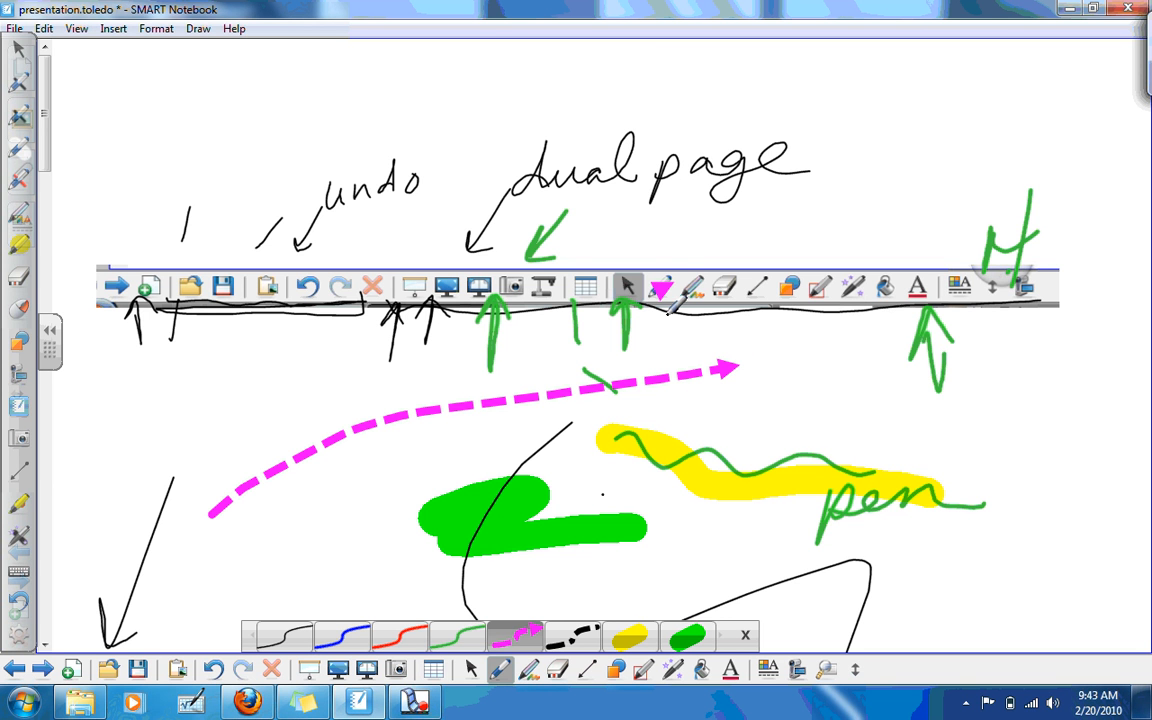
- Draw two left-pointing green pen arrows near the page's left edge, below the toolbar picture
left_click(457, 636)
left_click_drag(233, 381, 86, 424)
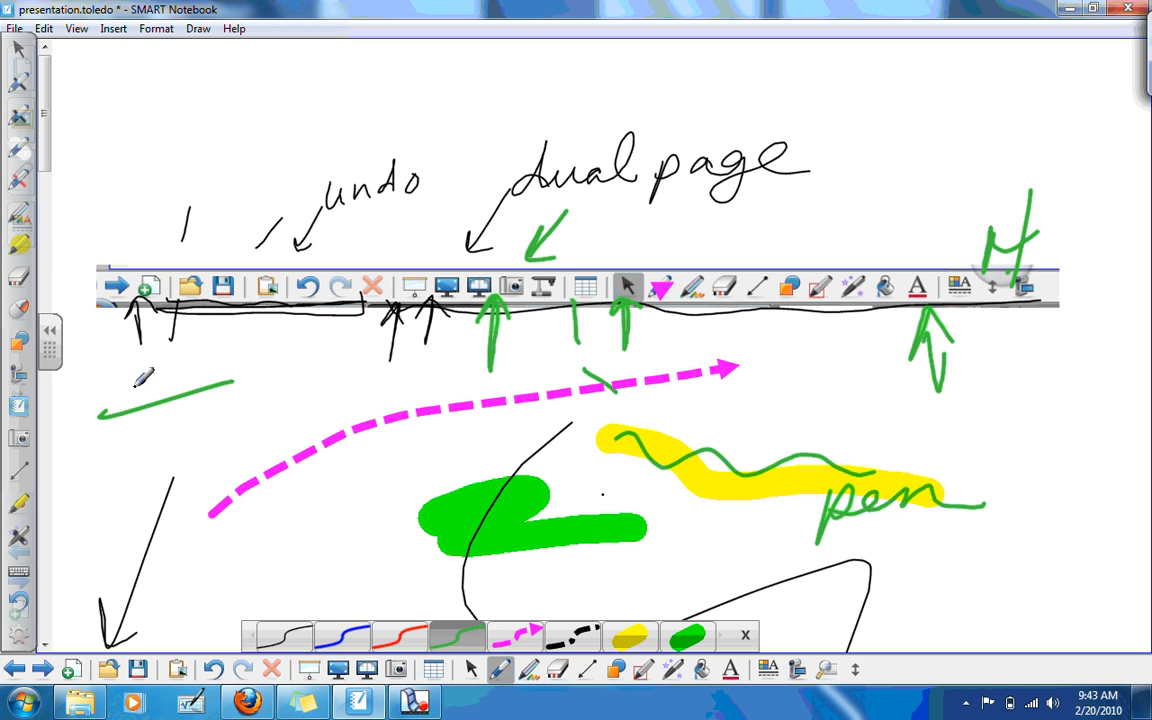
left_click_drag(137, 381, 145, 437)
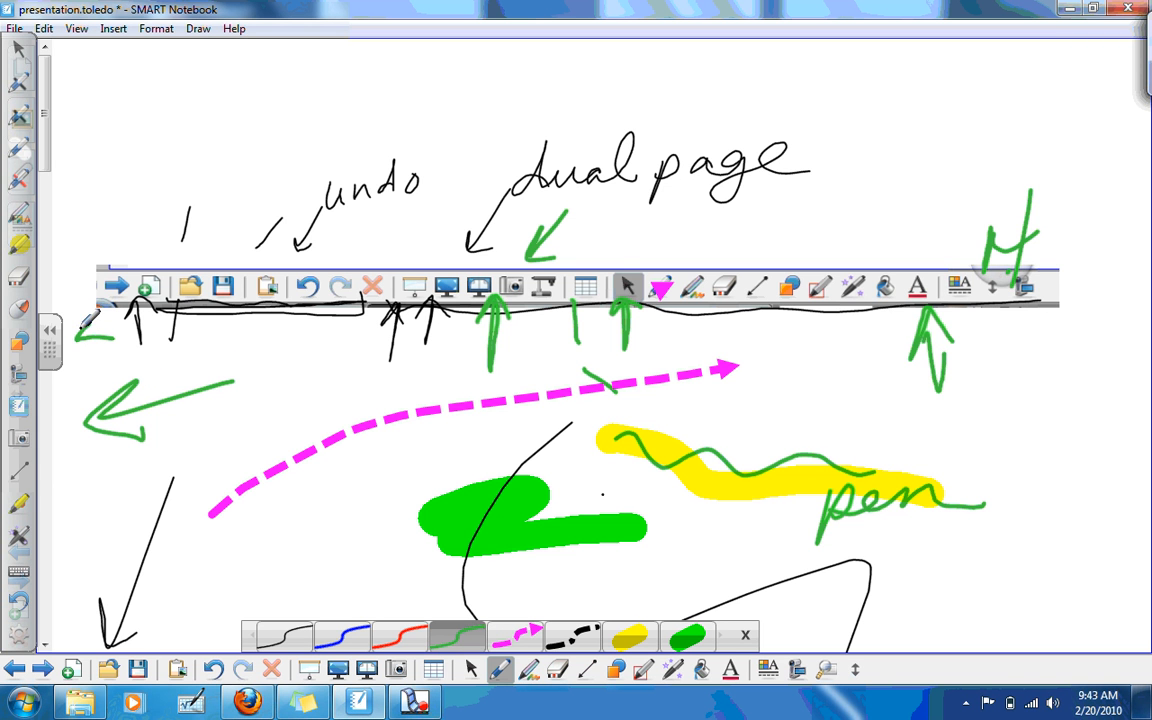
left_click_drag(113, 335, 72, 331)
left_click_drag(86, 321, 95, 360)
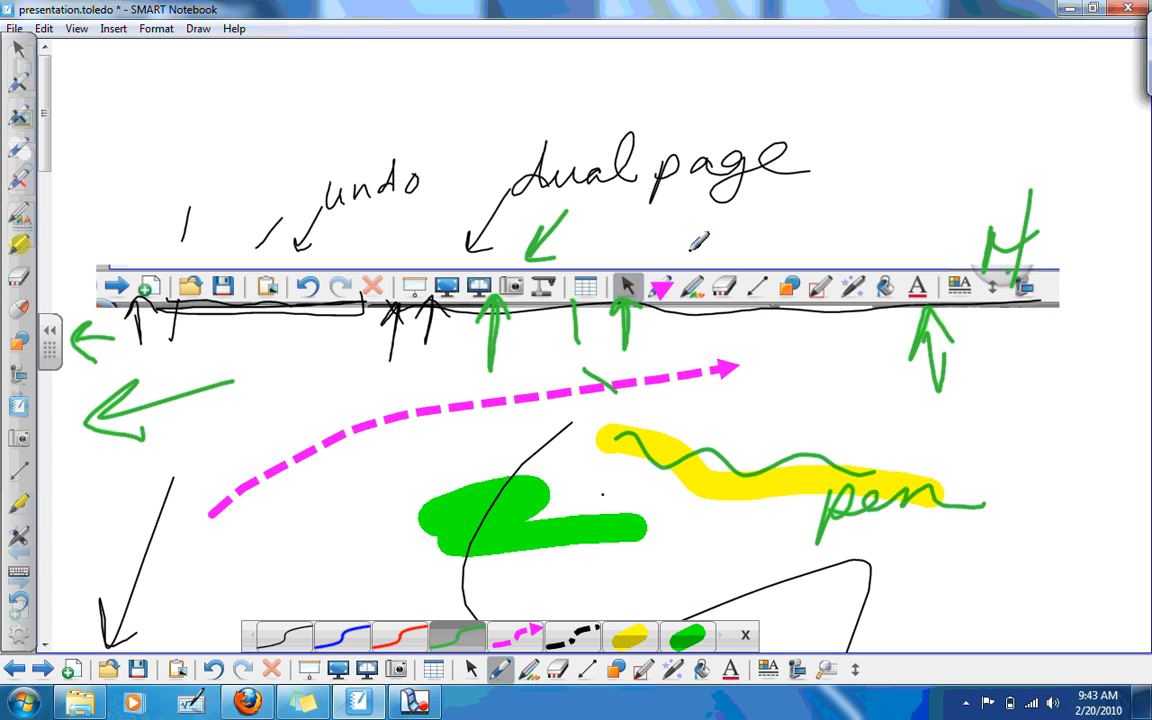
- Draw a diagonal smiley-face line with an arrowhead and a zigzag line of stars beside it using the Creative Pen
left_click(529, 669)
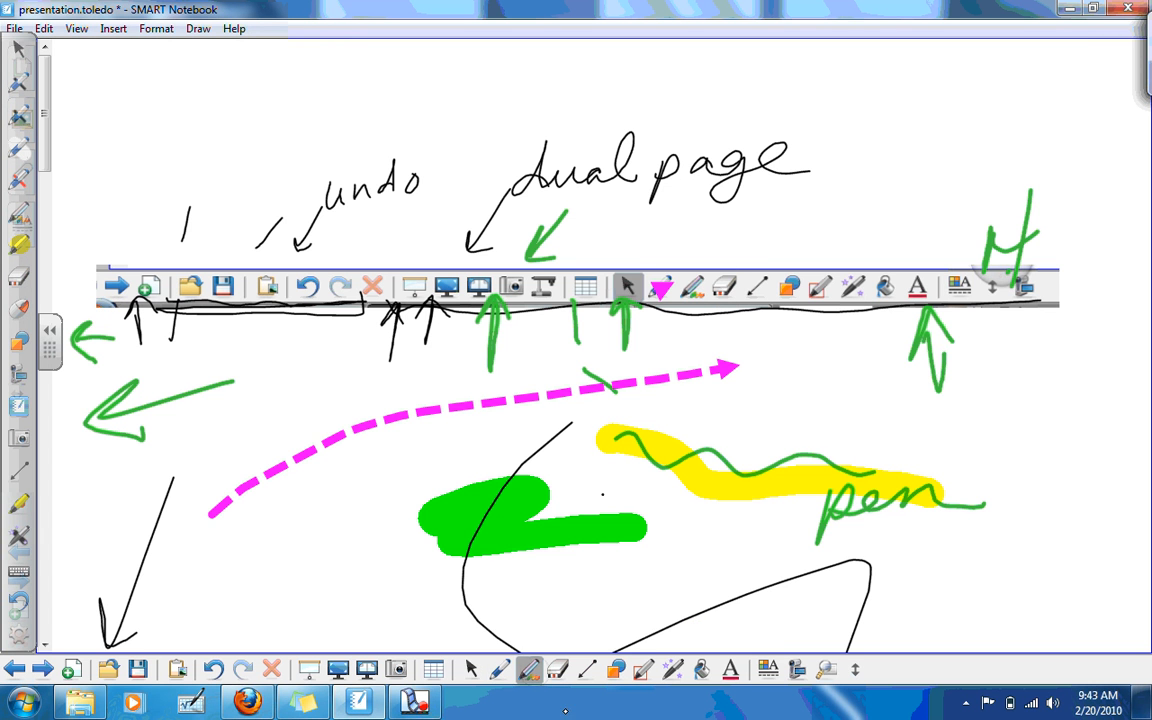
left_click(630, 636)
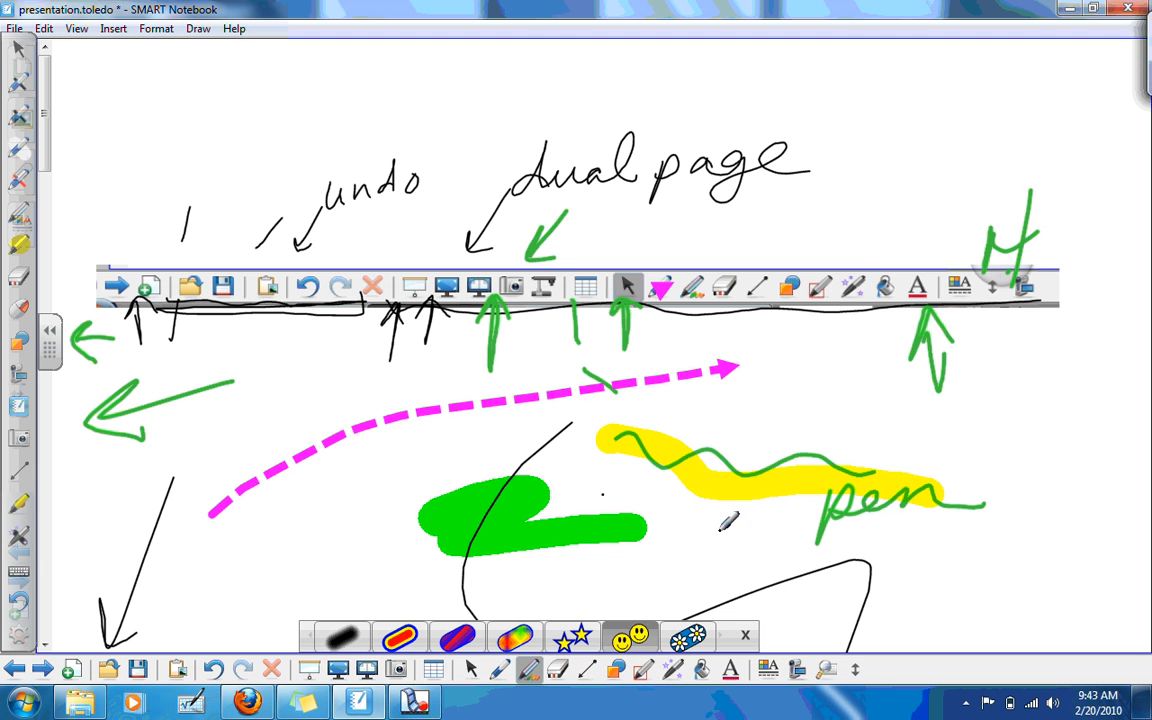
left_click_drag(750, 487, 928, 101)
left_click_drag(1036, 128, 1038, 133)
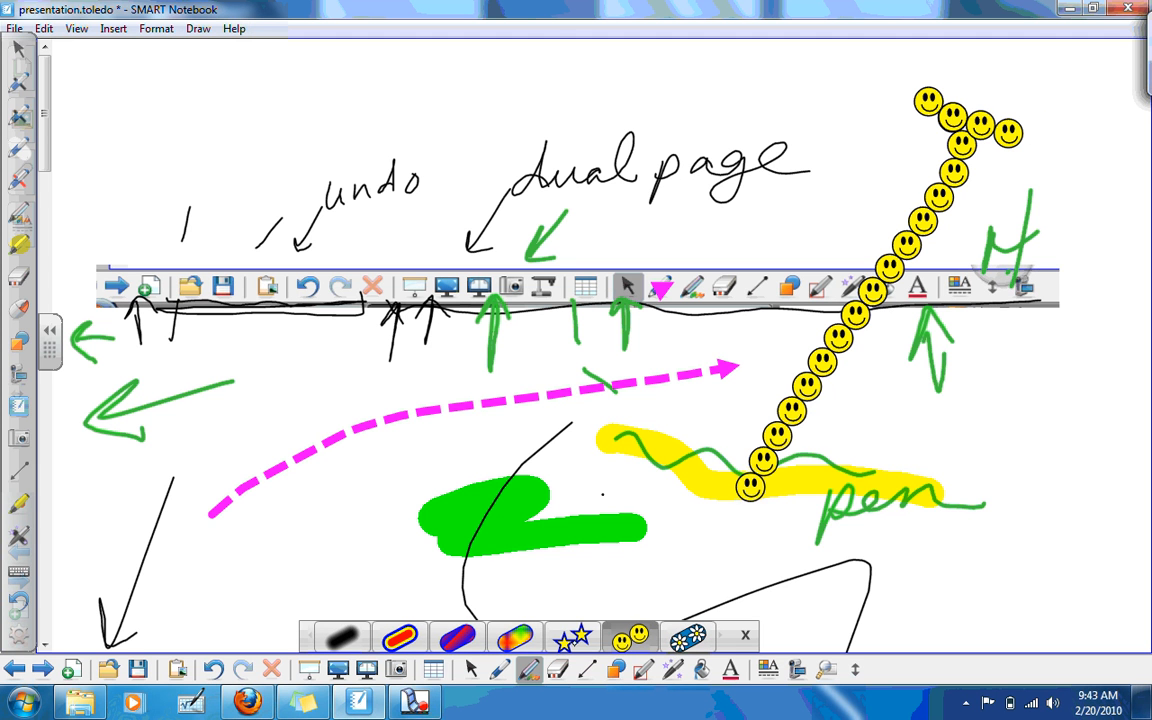
left_click(578, 636)
mouse_move(965, 597)
left_mouse_down()
mouse_move(1067, 458)
mouse_move(1075, 340)
left_mouse_up()
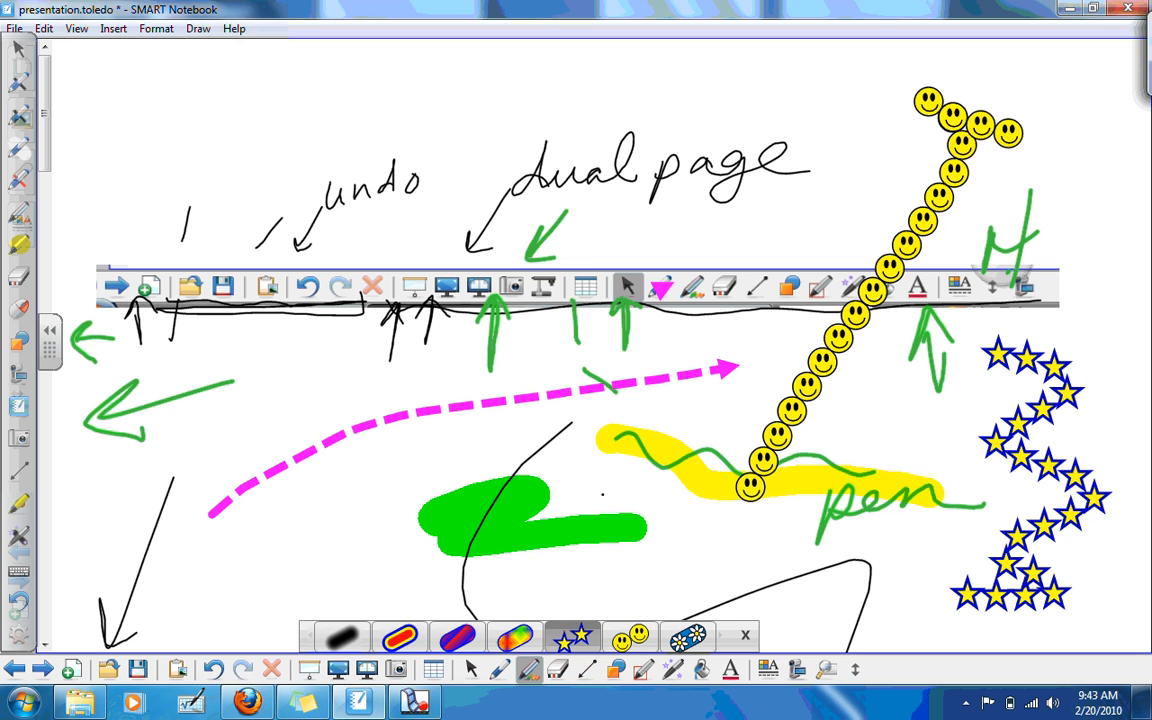
- Erase the magenta arrow and most of the pen, highlighter and star annotations around the toolbar picture with the eraser
left_click(558, 668)
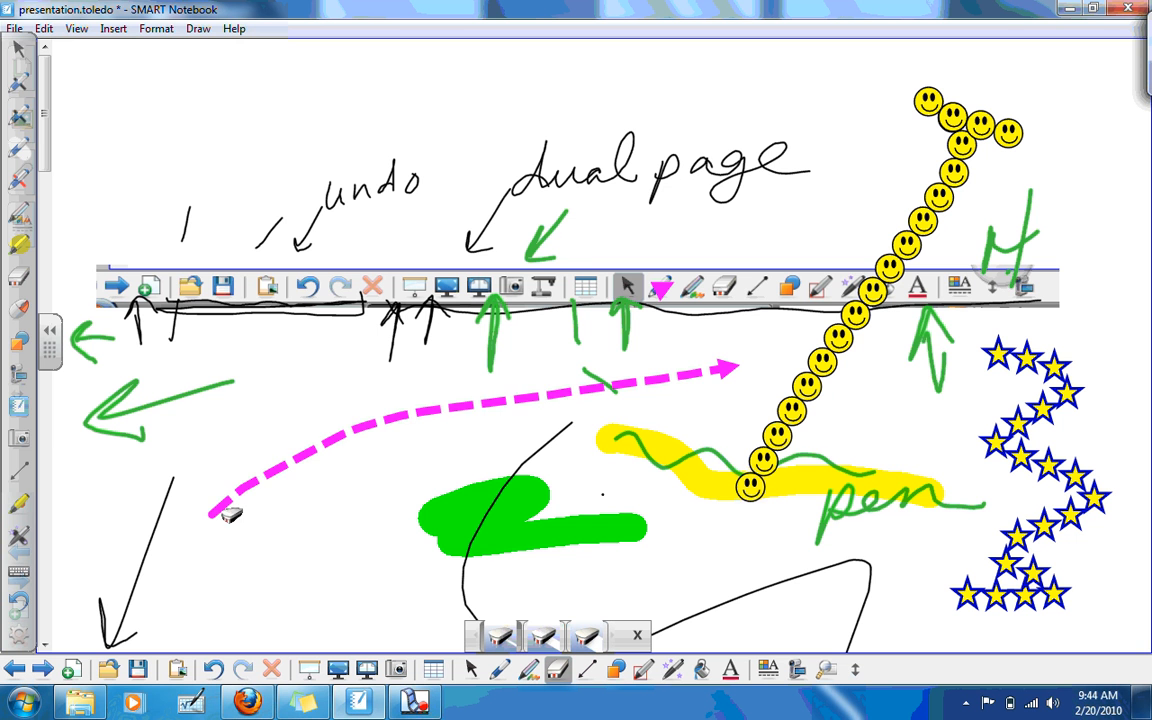
left_click_drag(215, 500, 722, 368)
mouse_move(127, 493)
left_mouse_down()
mouse_move(764, 607)
mouse_move(1080, 285)
mouse_move(195, 200)
mouse_move(604, 547)
mouse_move(694, 478)
left_mouse_up()
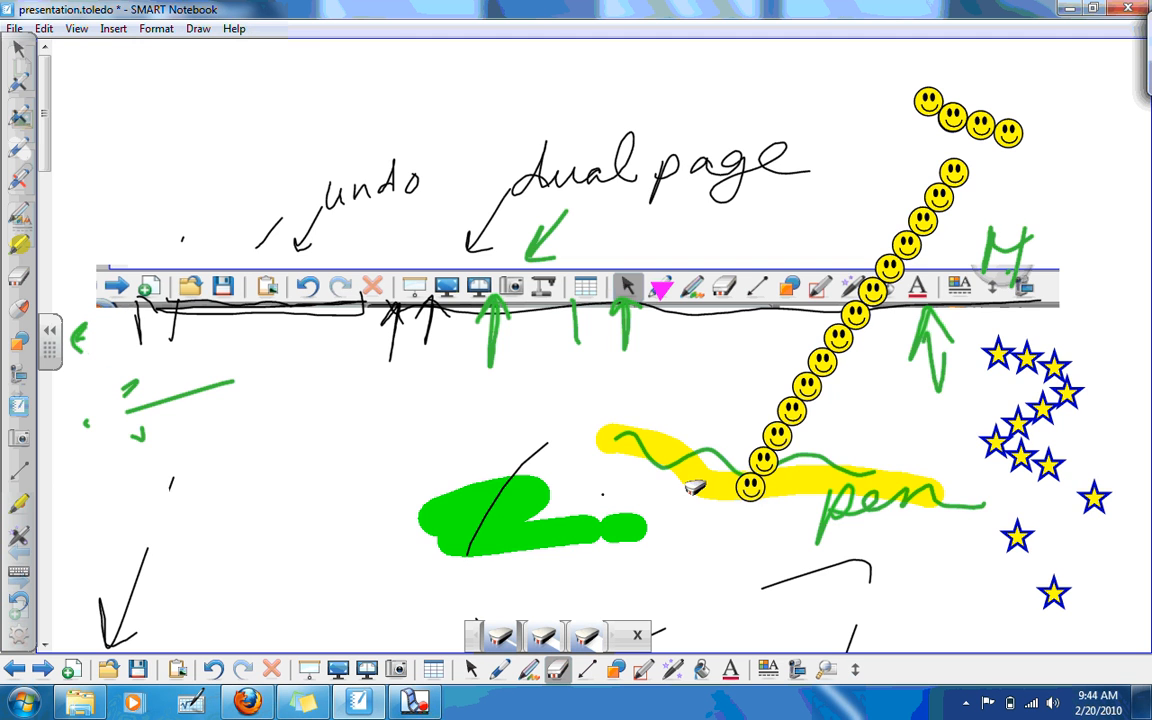
left_click(636, 345)
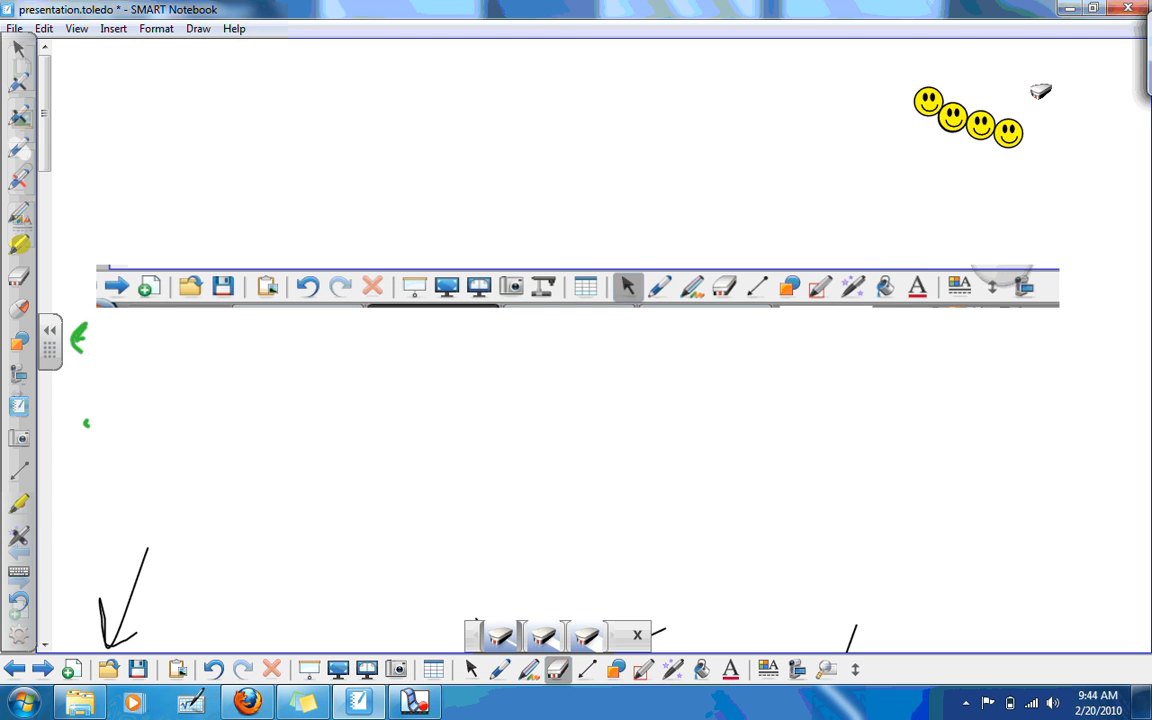
- Erase the smiley-face line, the remaining green pen marks and the black arrows near the page's lower edge
mouse_move(937, 83)
left_mouse_down()
mouse_move(920, 186)
mouse_move(890, 123)
left_mouse_up()
left_click(960, 120)
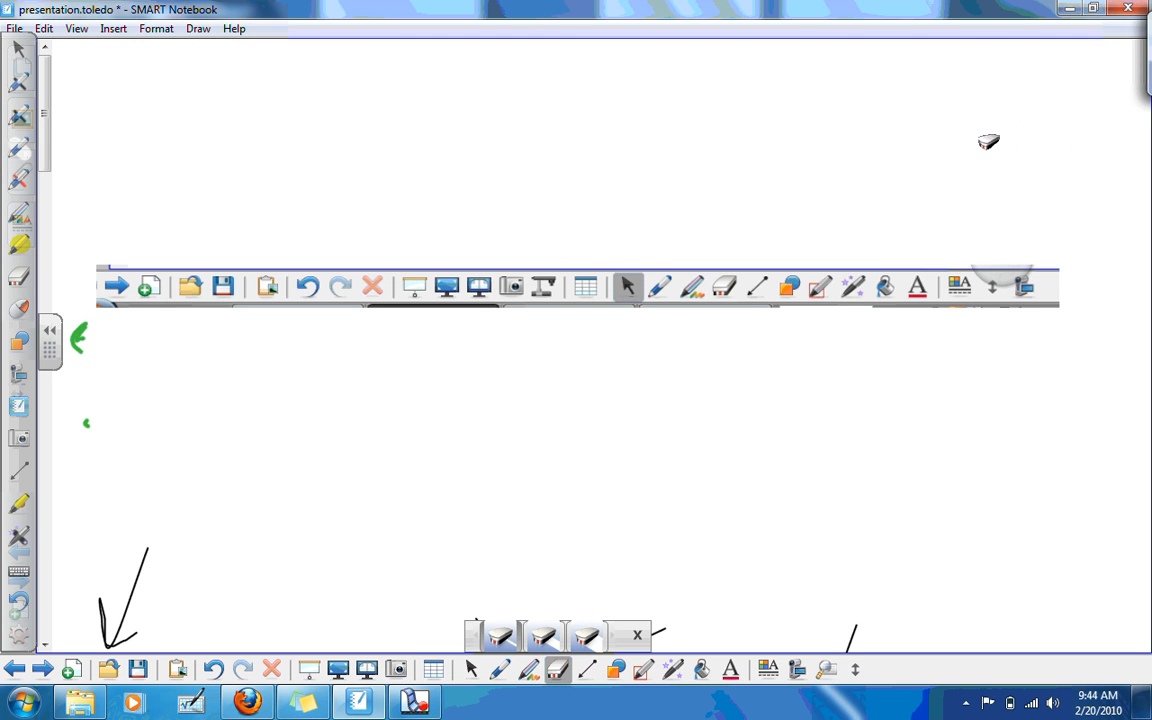
mouse_move(147, 419)
left_mouse_down()
mouse_move(72, 535)
mouse_move(193, 365)
mouse_move(131, 427)
left_mouse_up()
left_click(125, 429)
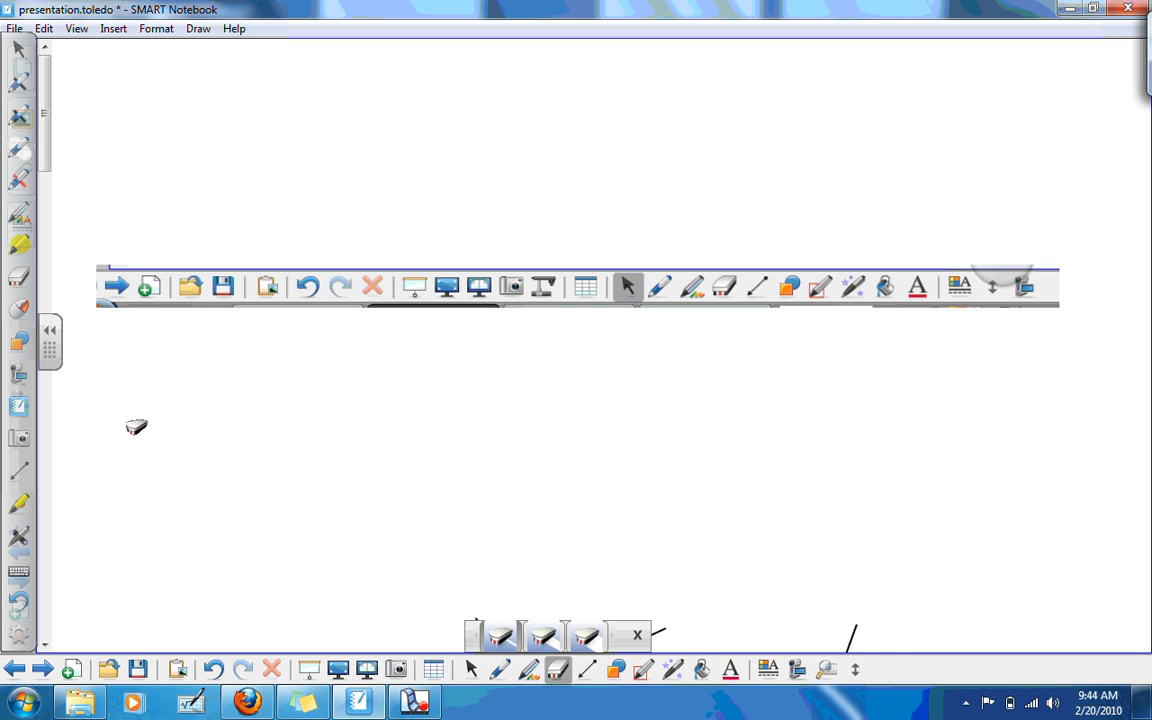
mouse_move(741, 616)
left_mouse_down()
mouse_move(654, 634)
mouse_move(885, 622)
left_mouse_up()
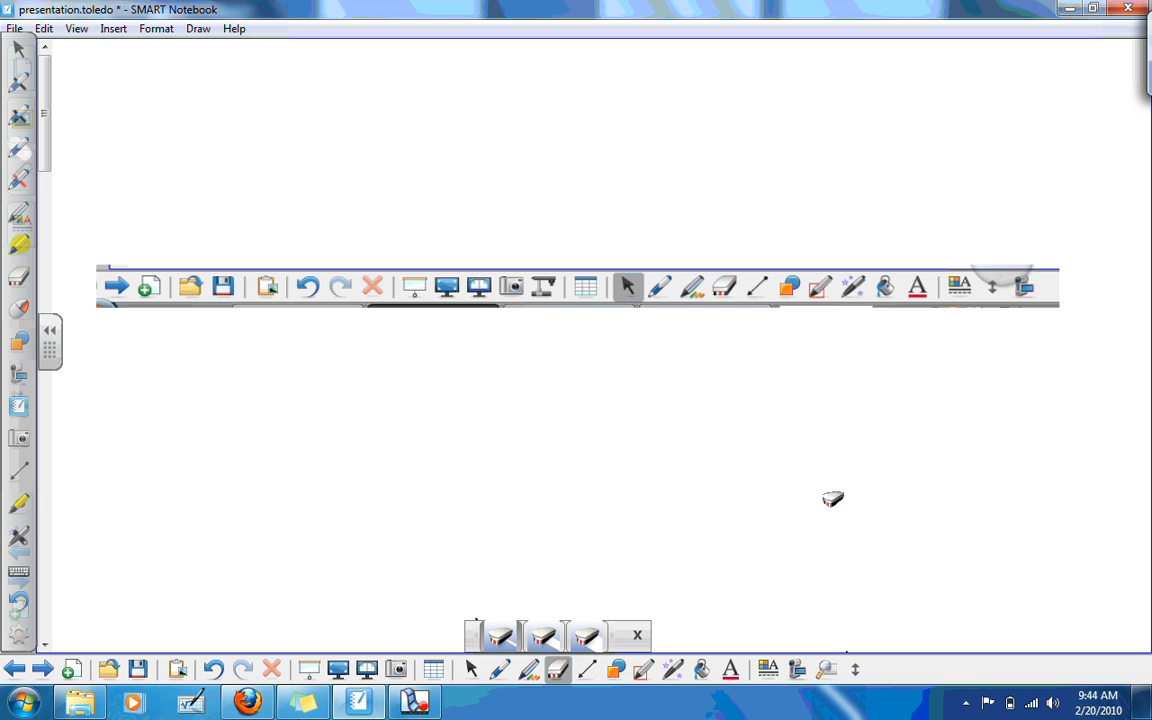
left_click(471, 668)
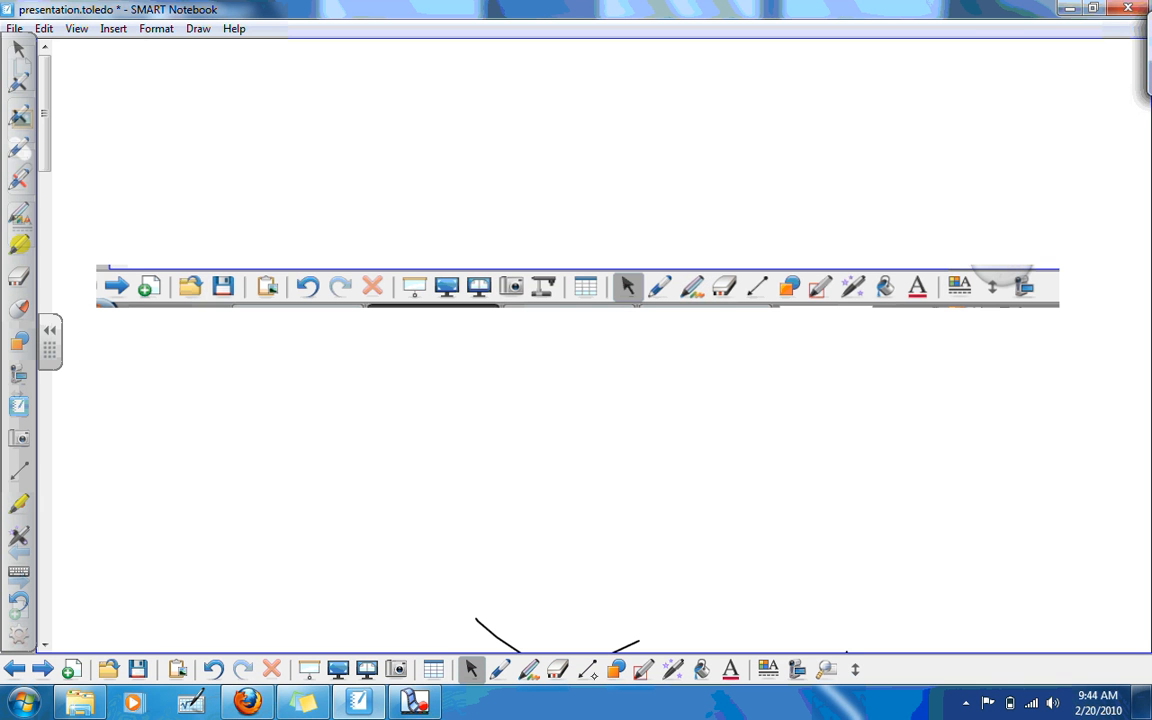
- Draw two black diagonal lines below the toolbar picture, one with an arrowhead and one with a dot start and an arrowhead
left_click(587, 668)
left_click(430, 636)
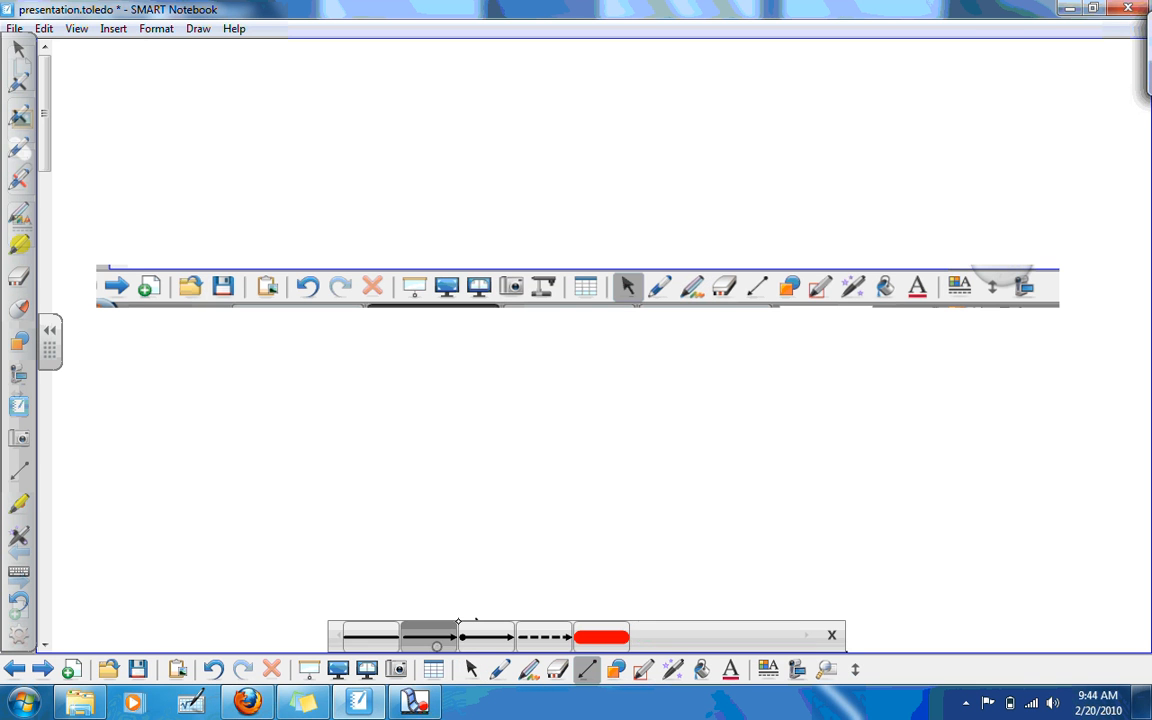
left_click_drag(310, 525, 665, 420)
left_click(484, 634)
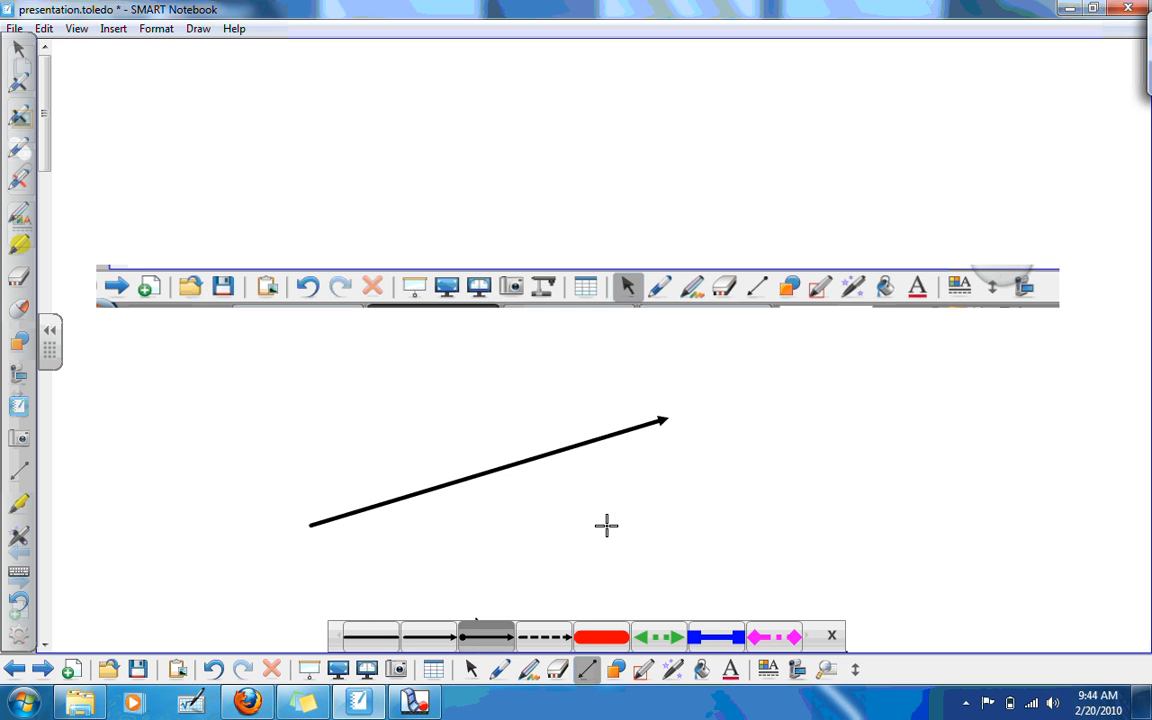
left_click_drag(624, 541, 888, 445)
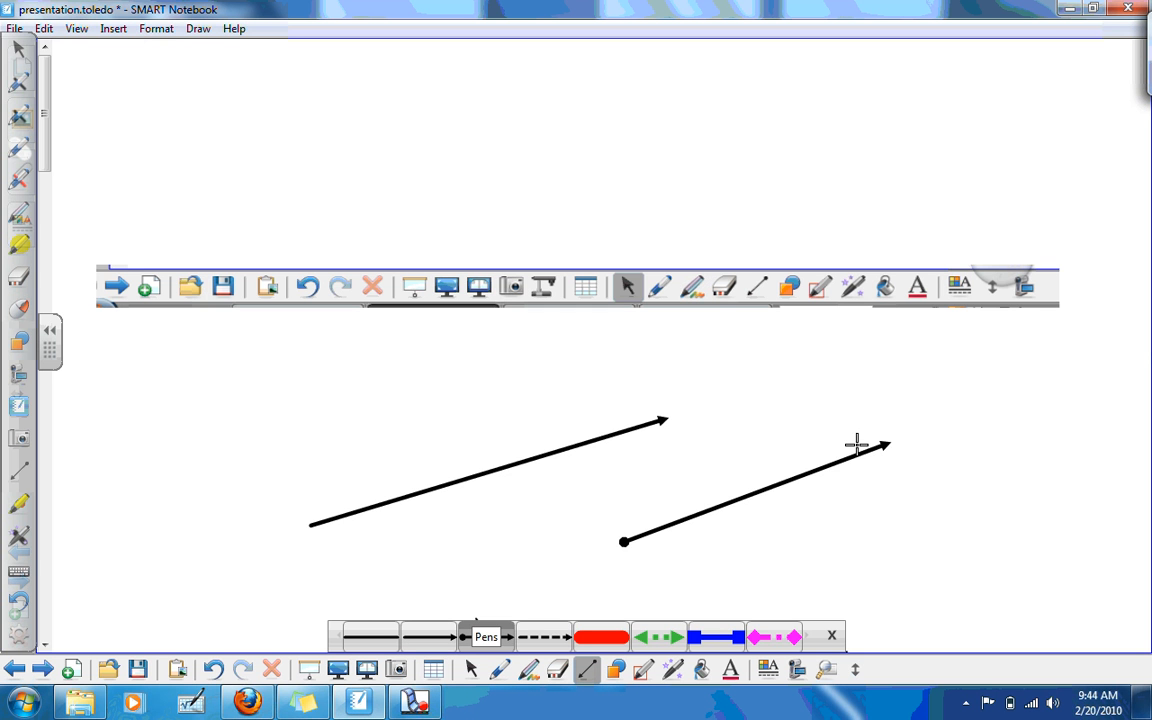
- Draw a dashed black arrow up to the toolbar picture and a thick red diagonal line near the page's right edge
left_click(545, 636)
left_click_drag(602, 500, 858, 288)
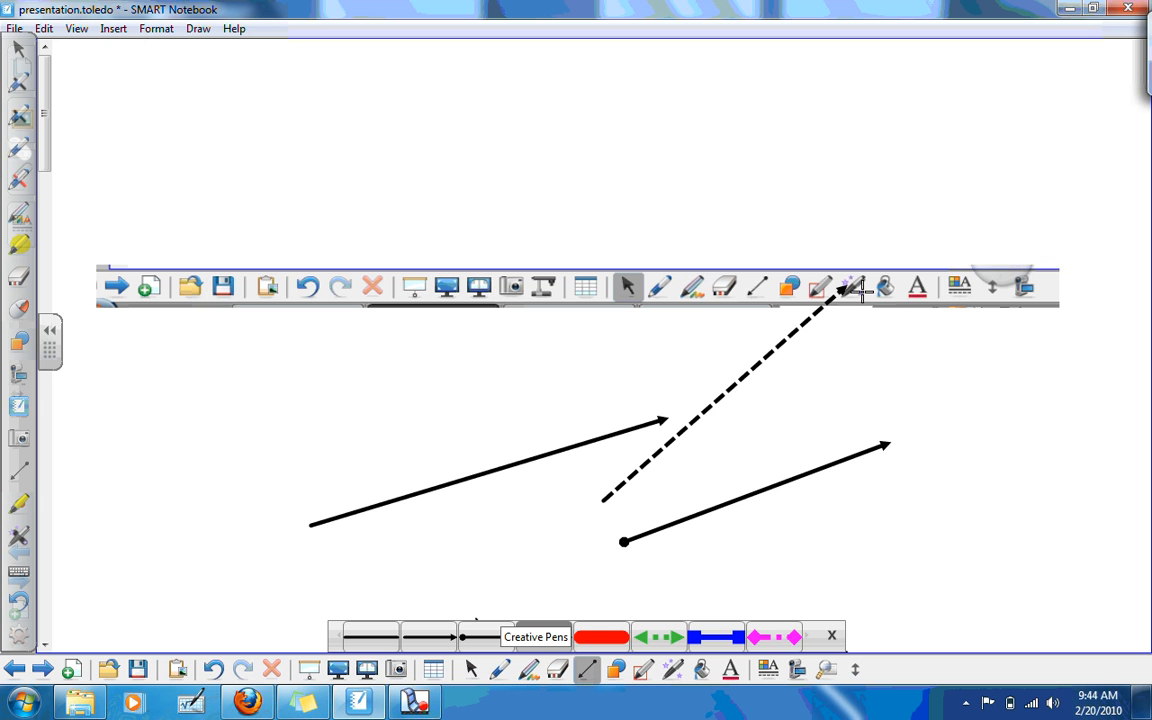
left_click(601, 636)
mouse_move(890, 550)
left_mouse_down()
mouse_move(975, 511)
mouse_move(1067, 402)
left_mouse_up()
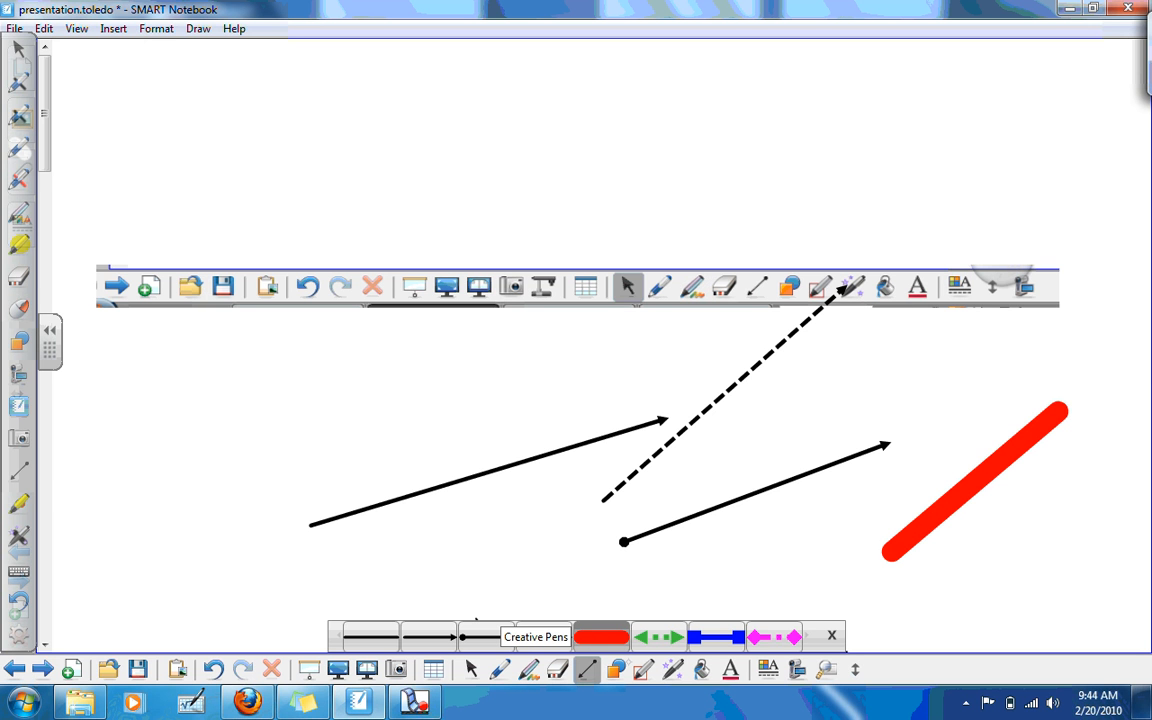
- Draw a large black circle and a square below the toolbar picture, and a tiny square at the dashed arrow's tip
left_click(615, 668)
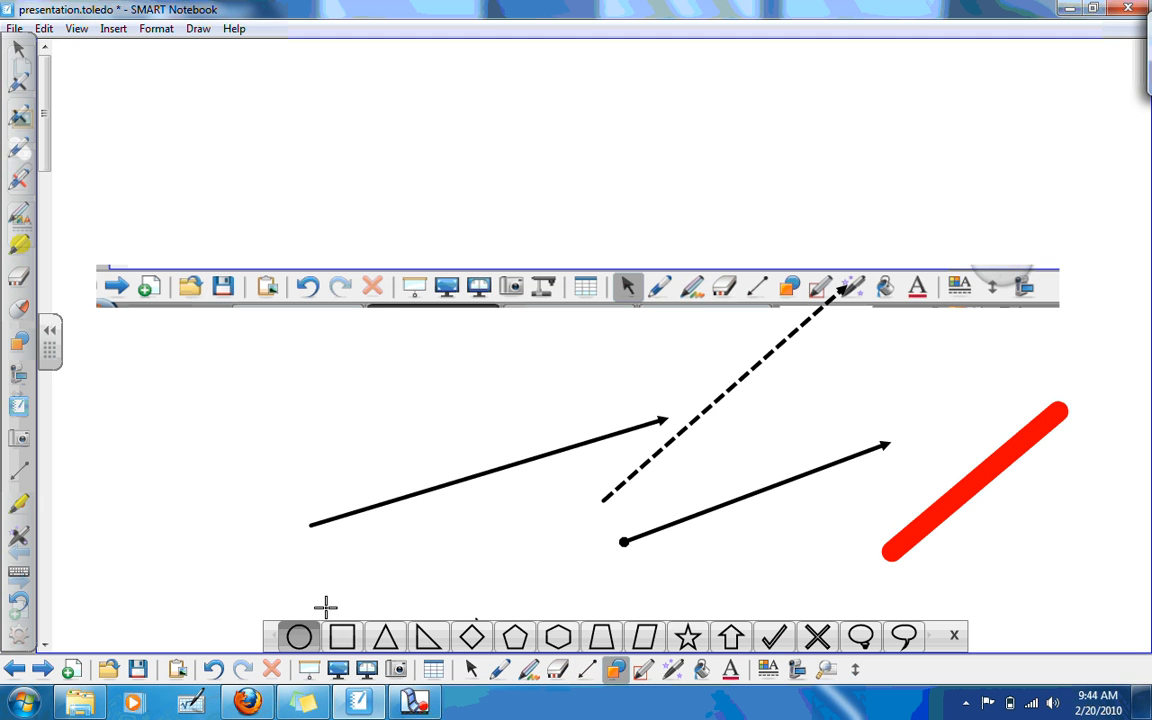
left_click_drag(206, 489, 376, 326)
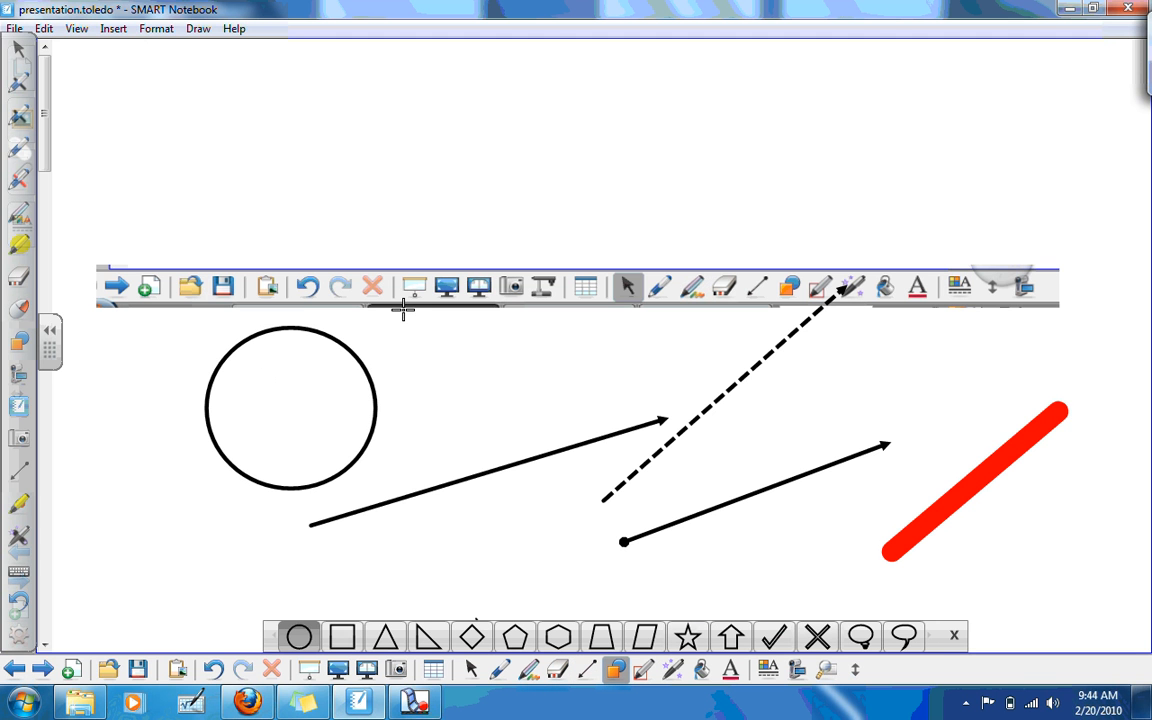
left_click(342, 636)
left_click_drag(449, 338, 560, 425)
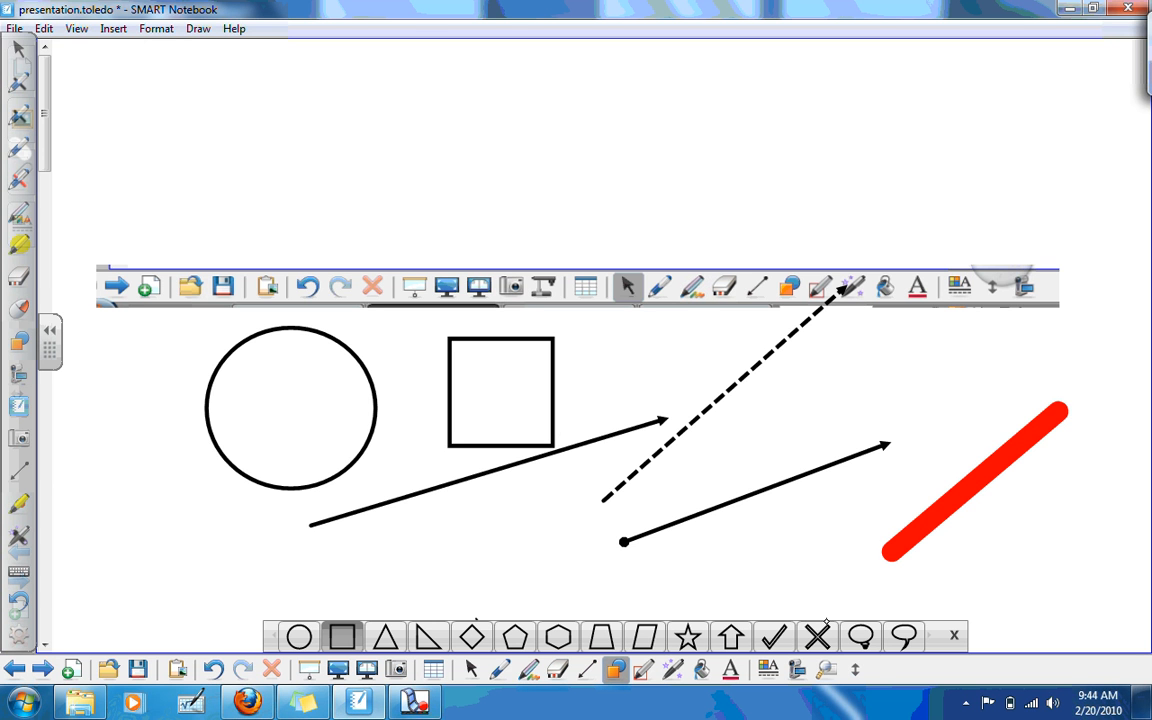
left_click(818, 289)
left_click(471, 669)
- Draw a green rectangle, two ellipses and a triangle above the toolbar picture with the Shape Pen
left_click(643, 670)
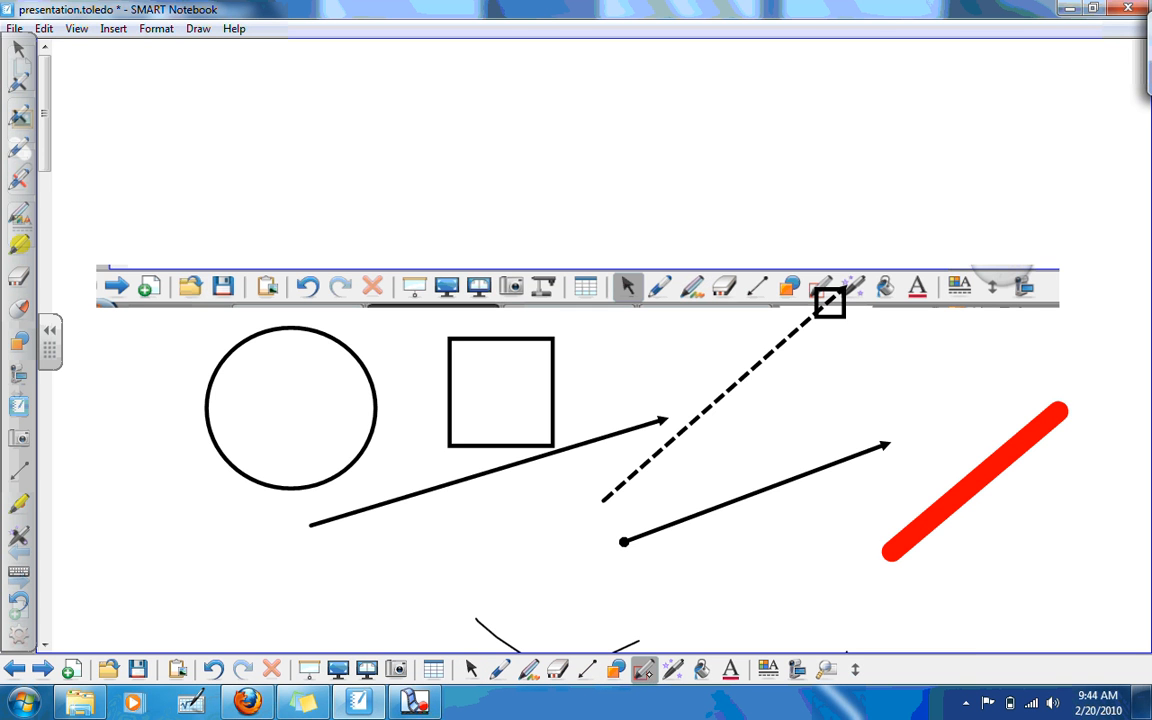
mouse_move(886, 74)
left_mouse_down()
mouse_move(882, 198)
mouse_move(1041, 198)
mouse_move(1064, 105)
mouse_move(1003, 63)
mouse_move(880, 66)
left_mouse_up()
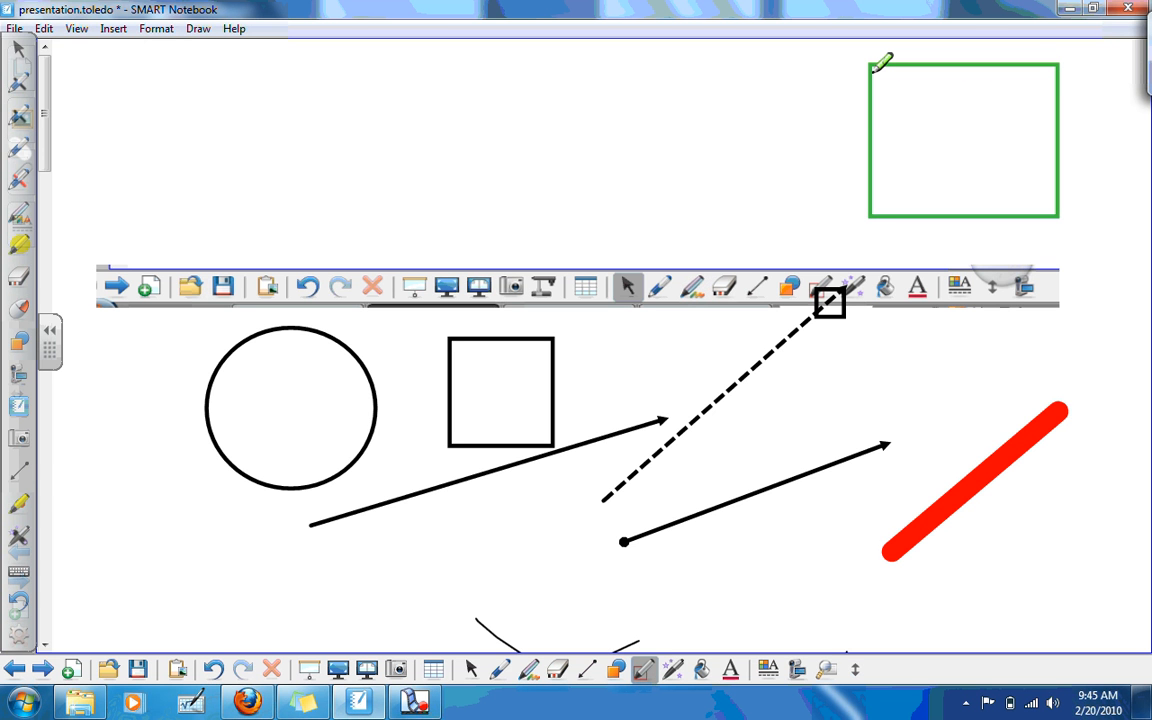
mouse_move(485, 99)
left_mouse_down()
mouse_move(403, 185)
mouse_move(565, 125)
mouse_move(431, 102)
left_mouse_up()
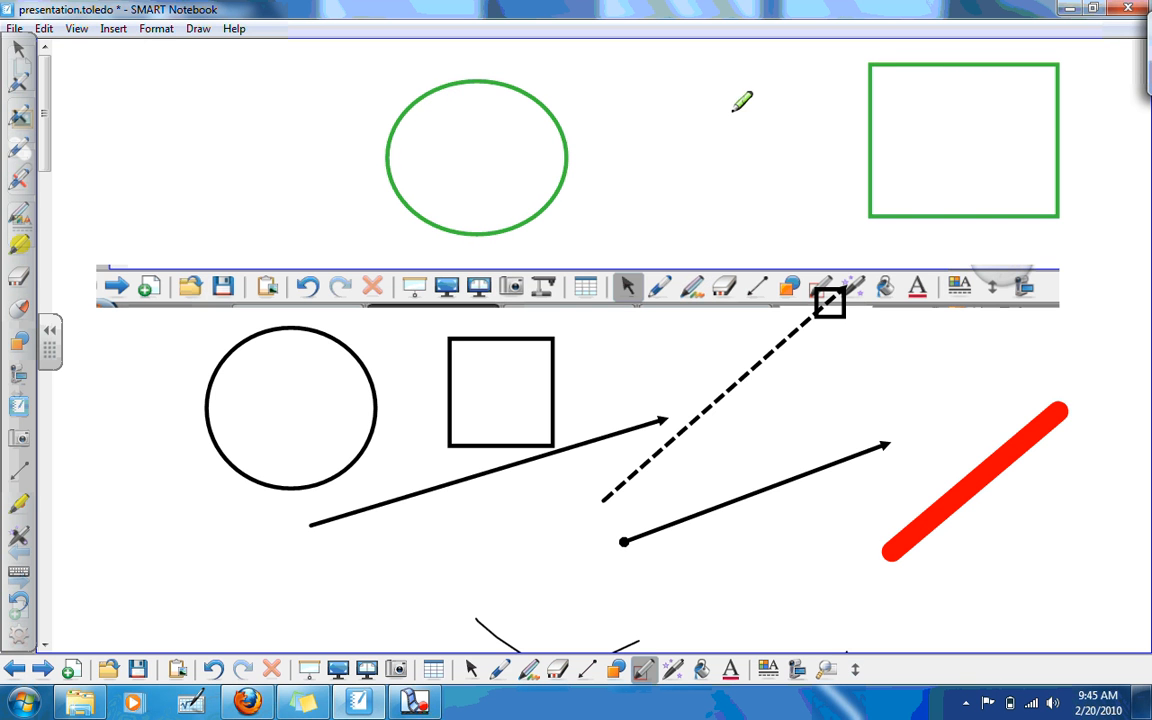
mouse_move(690, 100)
left_mouse_down()
mouse_move(692, 198)
mouse_move(728, 95)
mouse_move(718, 100)
left_mouse_up()
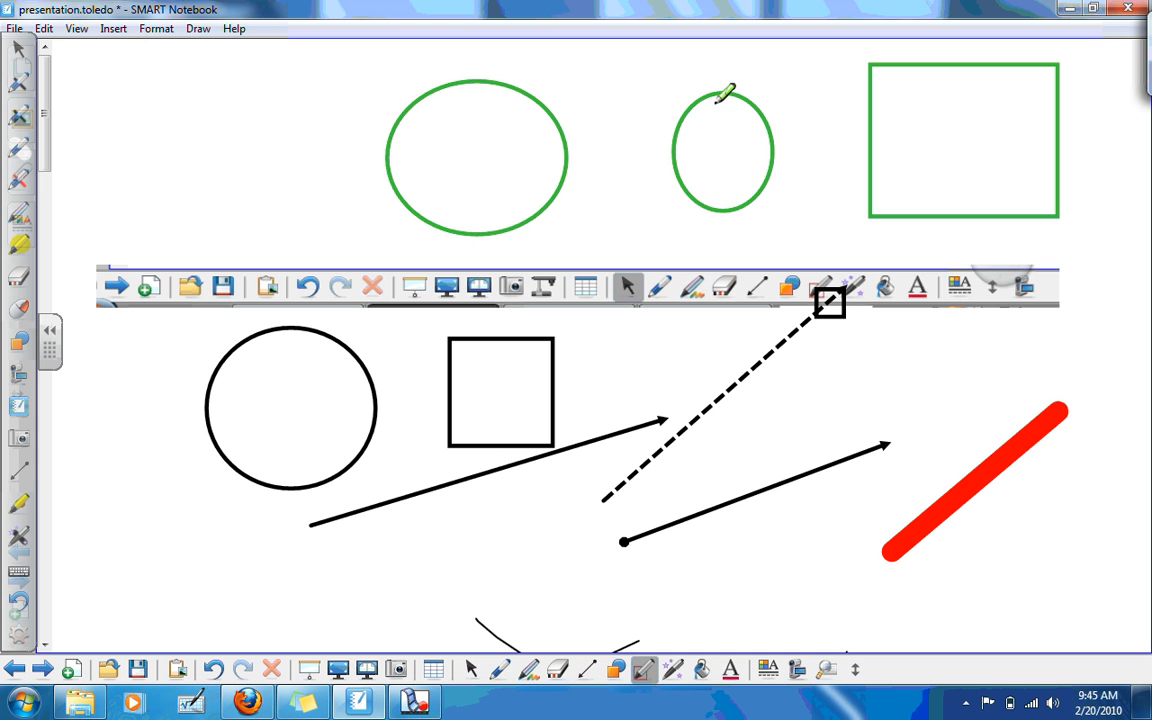
mouse_move(207, 63)
left_mouse_down()
mouse_move(100, 205)
mouse_move(283, 186)
mouse_move(206, 60)
left_mouse_up()
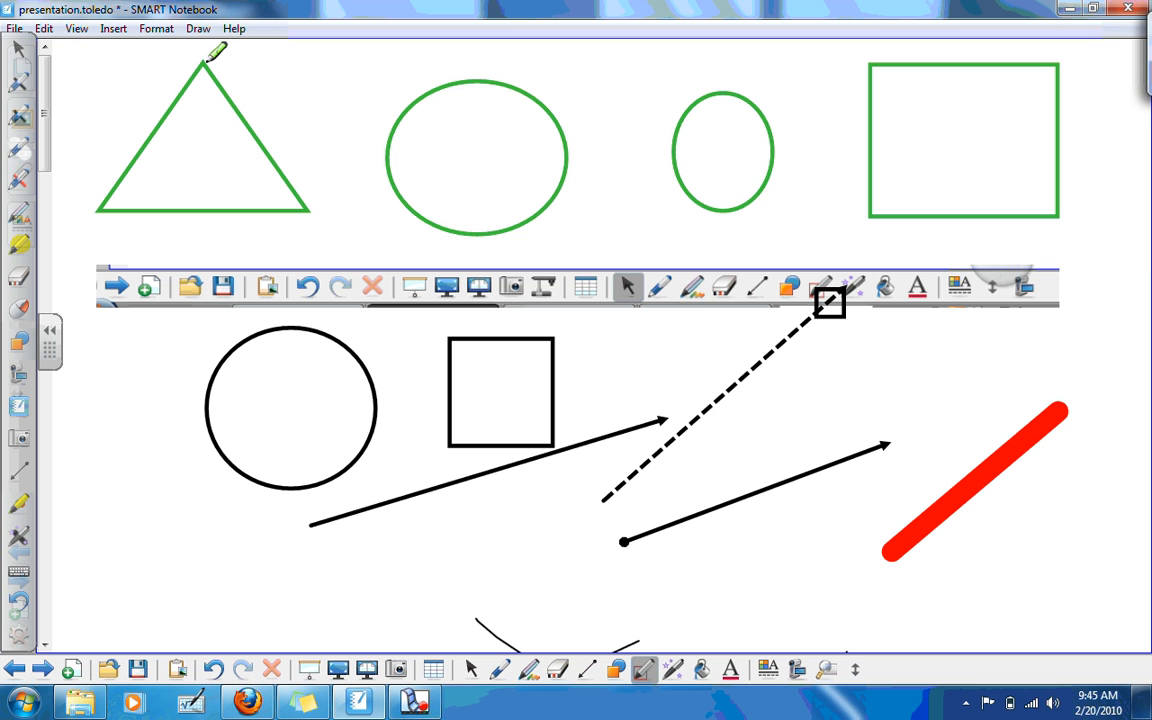
- Draw fading strokes with the Magic Pen in the empty area below the black circle
left_click(671, 671)
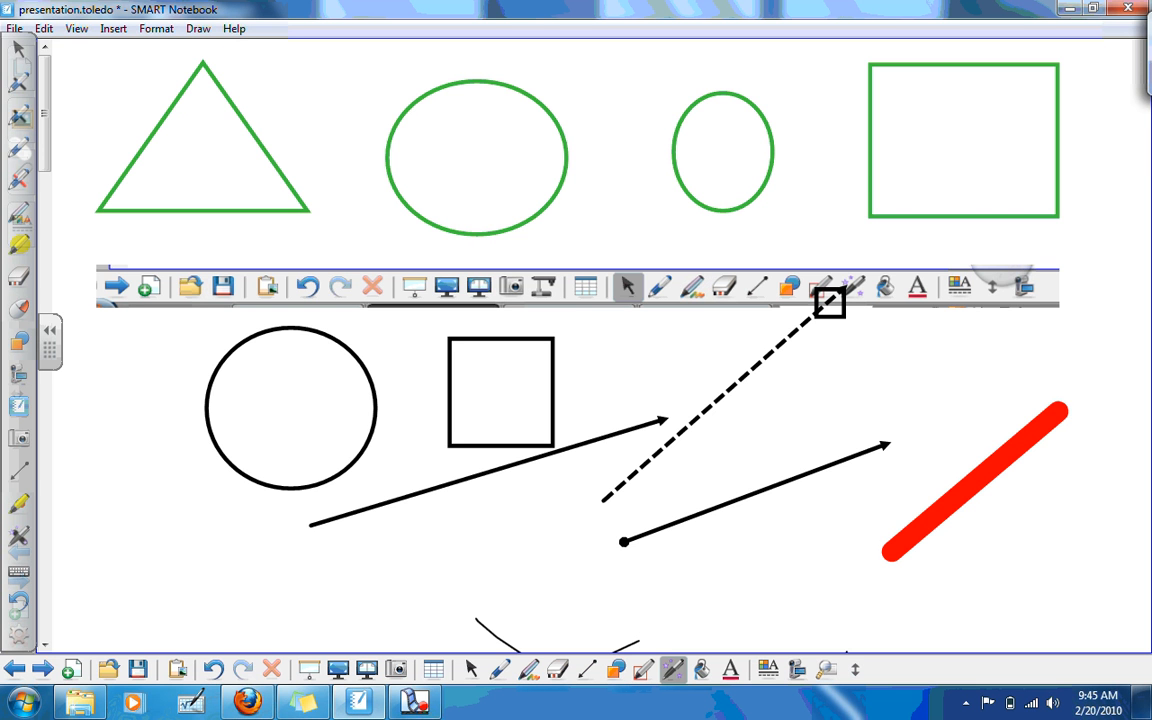
mouse_move(111, 610)
left_mouse_down()
mouse_move(143, 557)
mouse_move(172, 604)
mouse_move(244, 585)
mouse_move(210, 617)
left_mouse_up()
mouse_move(266, 578)
left_mouse_down()
mouse_move(287, 600)
mouse_move(343, 604)
left_mouse_up()
left_click(303, 558)
mouse_move(378, 541)
left_mouse_down()
mouse_move(372, 603)
mouse_move(381, 575)
mouse_move(510, 592)
left_mouse_up()
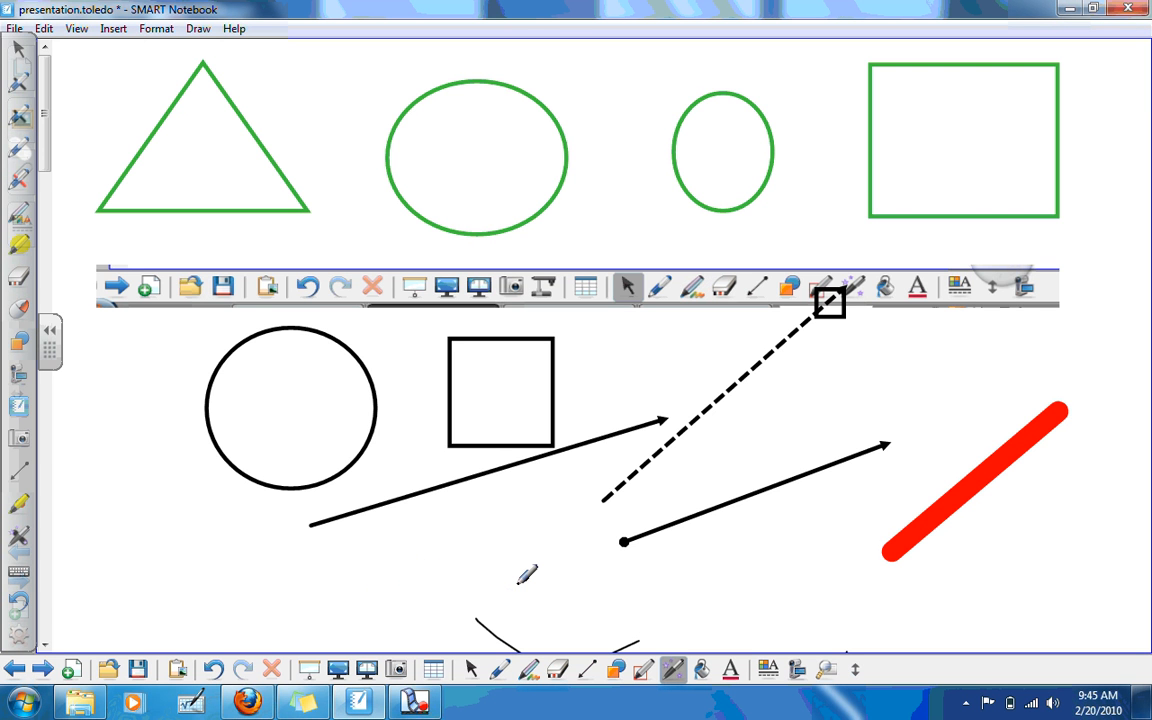
- Open a Magic Pen magnifier over the arrows, resize it, move it over the black circle and square, and close it
mouse_move(641, 380)
left_mouse_down()
mouse_move(612, 537)
mouse_move(848, 525)
mouse_move(866, 390)
mouse_move(668, 368)
mouse_move(643, 376)
left_mouse_up()
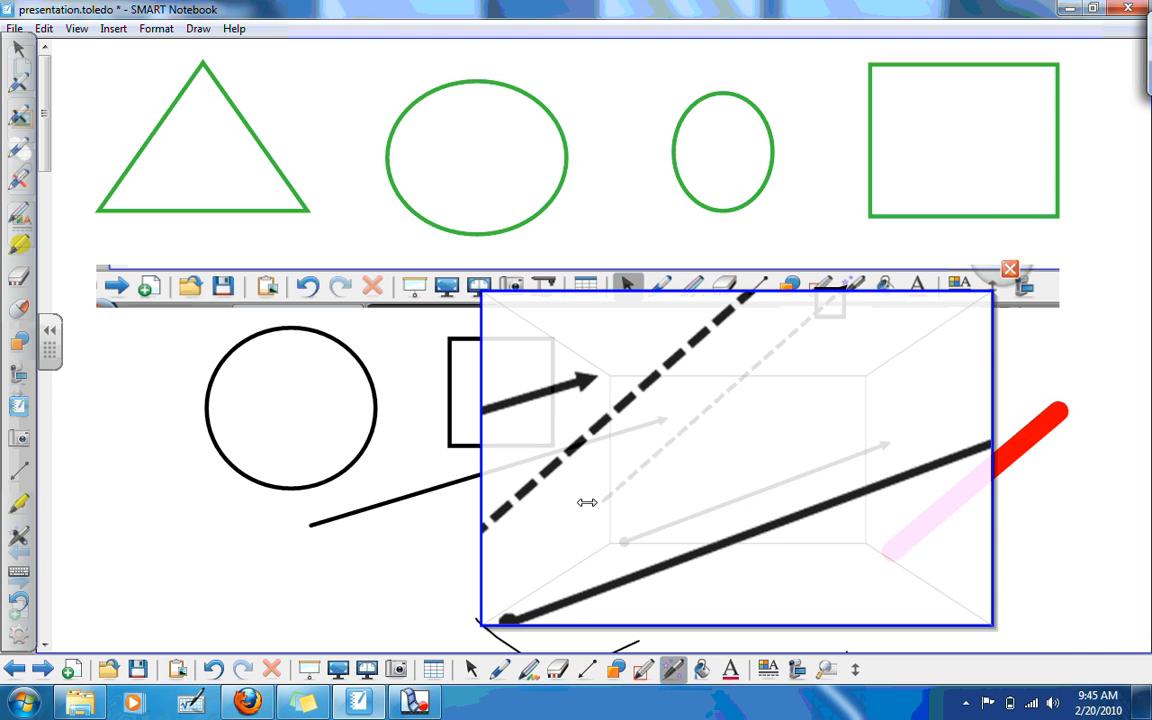
left_click_drag(587, 502, 785, 498)
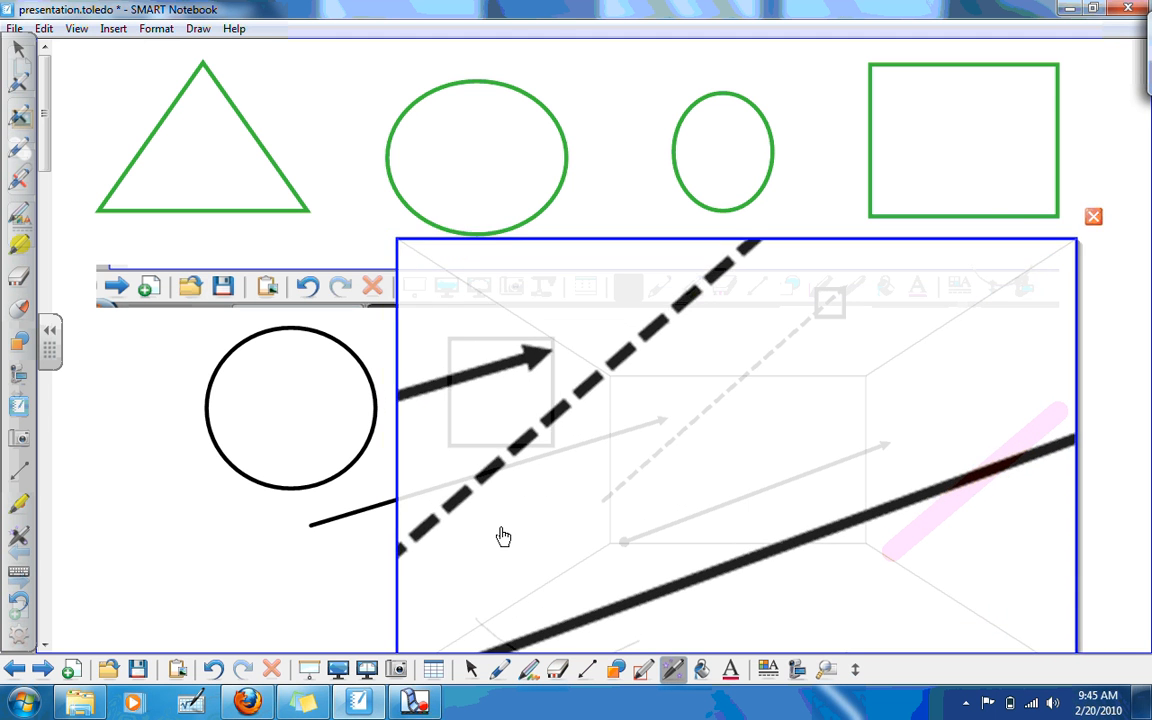
left_click_drag(957, 590, 967, 278)
left_click_drag(867, 275, 677, 453)
left_click(699, 215)
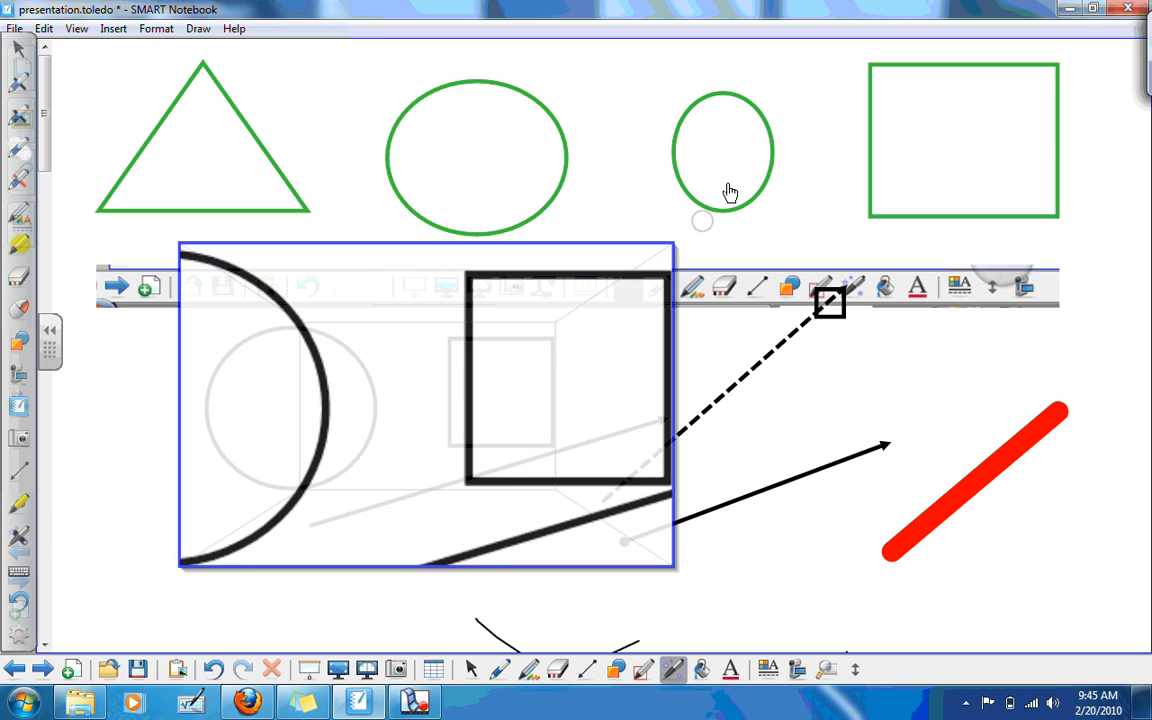
- Open a Magic Pen spotlight inside the black circle, close it, and place two fading dots below the dotted-end arrow
mouse_move(643, 424)
left_mouse_down()
mouse_move(555, 411)
mouse_move(571, 514)
mouse_move(655, 455)
mouse_move(576, 496)
mouse_move(760, 515)
mouse_move(869, 388)
mouse_move(993, 314)
mouse_move(1005, 175)
mouse_move(969, 136)
mouse_move(350, 152)
mouse_move(175, 144)
mouse_move(226, 247)
mouse_move(395, 389)
mouse_move(205, 459)
left_mouse_up()
left_click(405, 300)
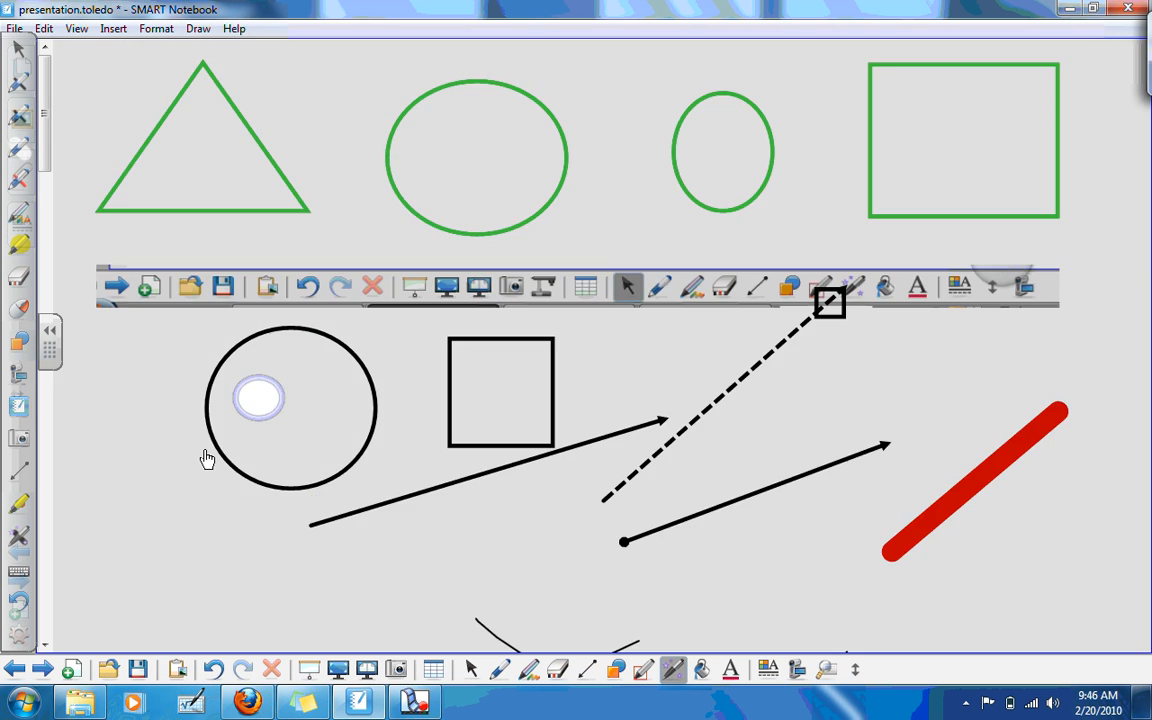
left_click(817, 615)
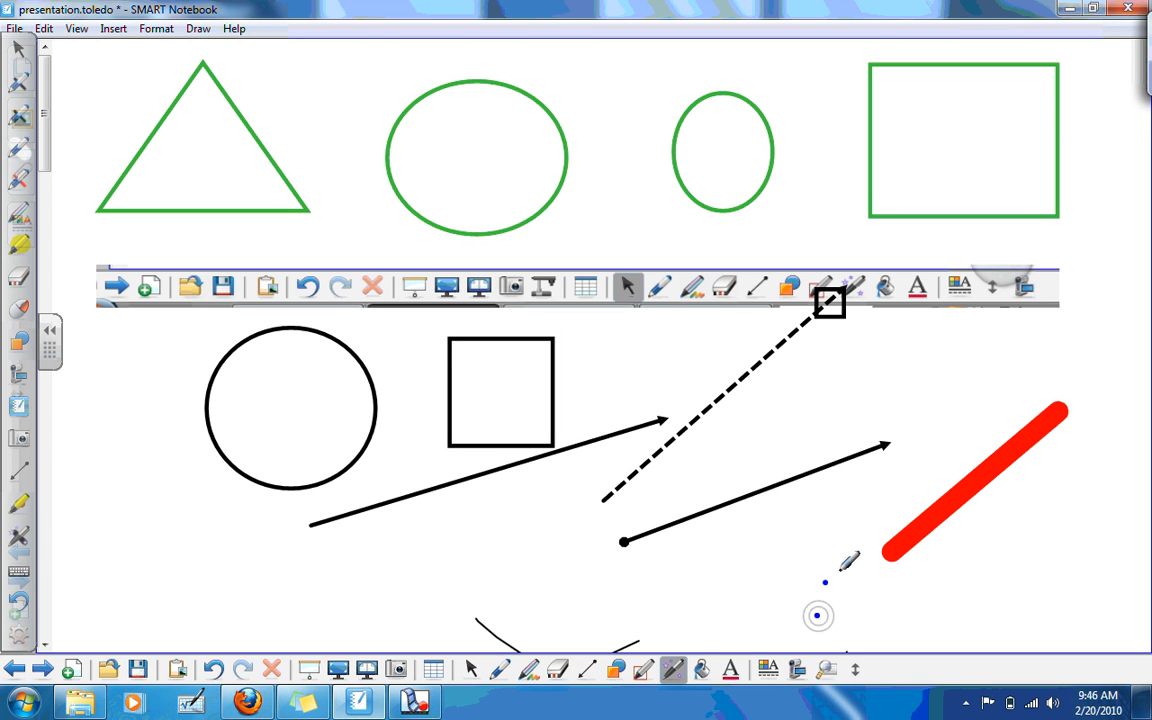
left_click(825, 582)
- Underline the toolbar picture's right part with a green pen, add an up arrow and an "F", and circle and label the Recorder icon
left_click(499, 668)
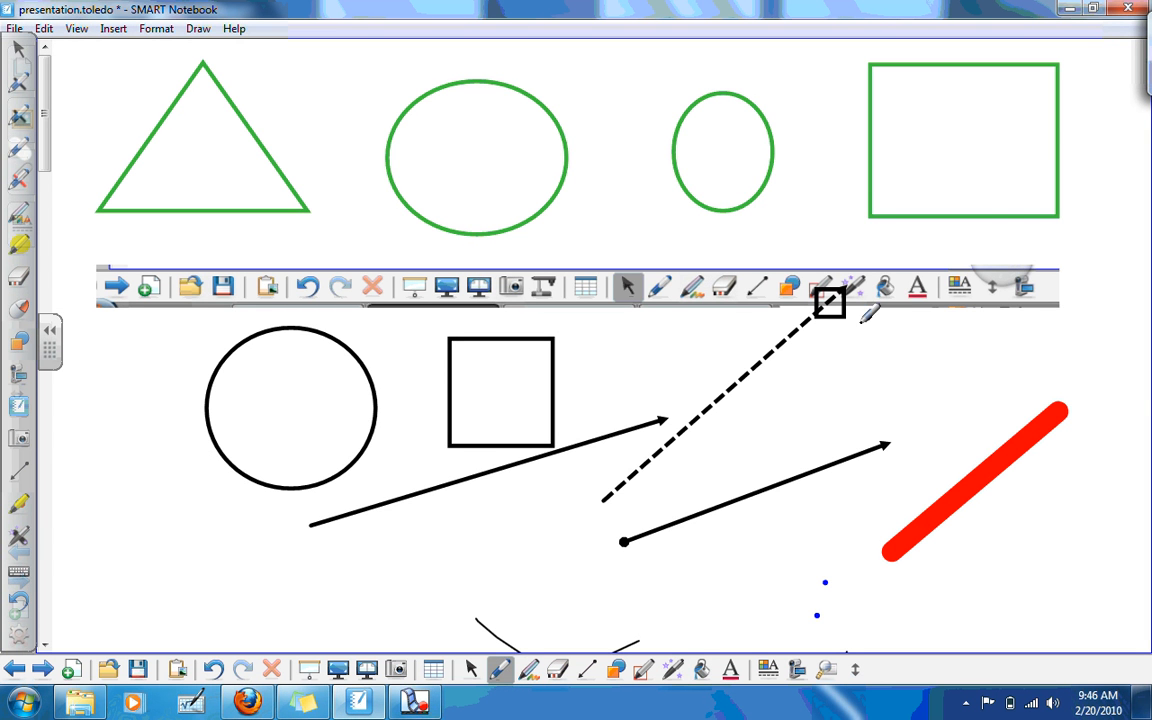
left_click_drag(805, 316, 1055, 319)
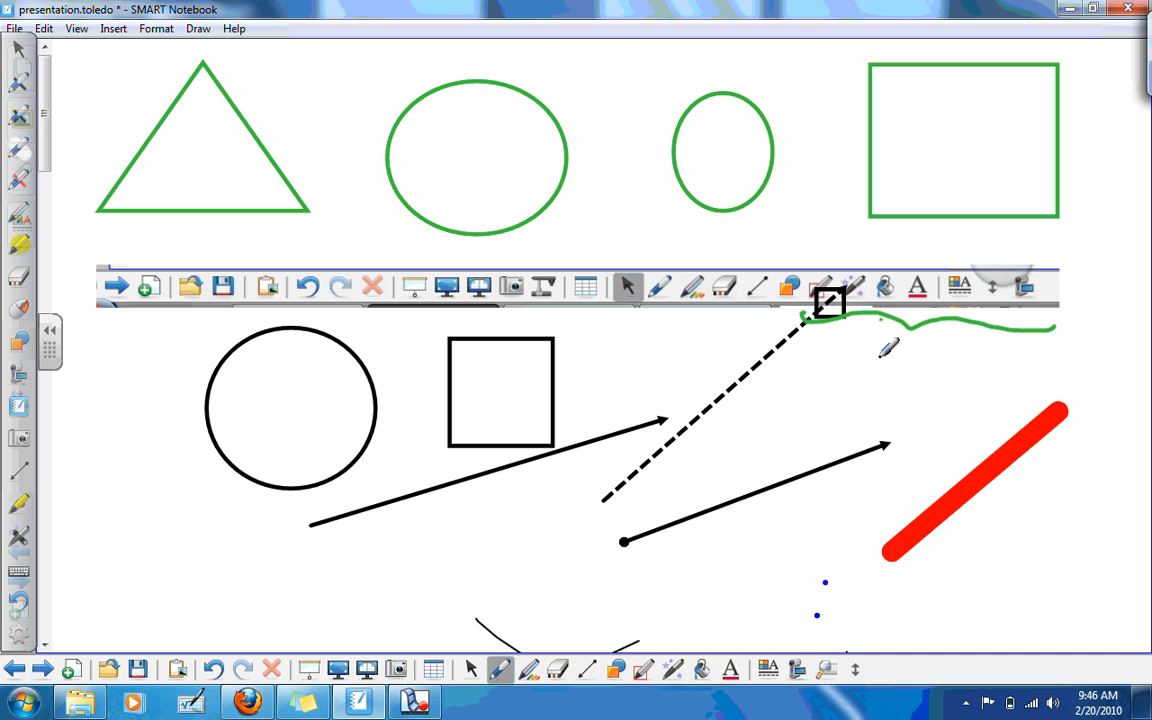
left_click_drag(880, 357, 878, 369)
mouse_move(866, 340)
left_mouse_down()
mouse_move(893, 328)
mouse_move(924, 360)
mouse_move(957, 339)
left_mouse_up()
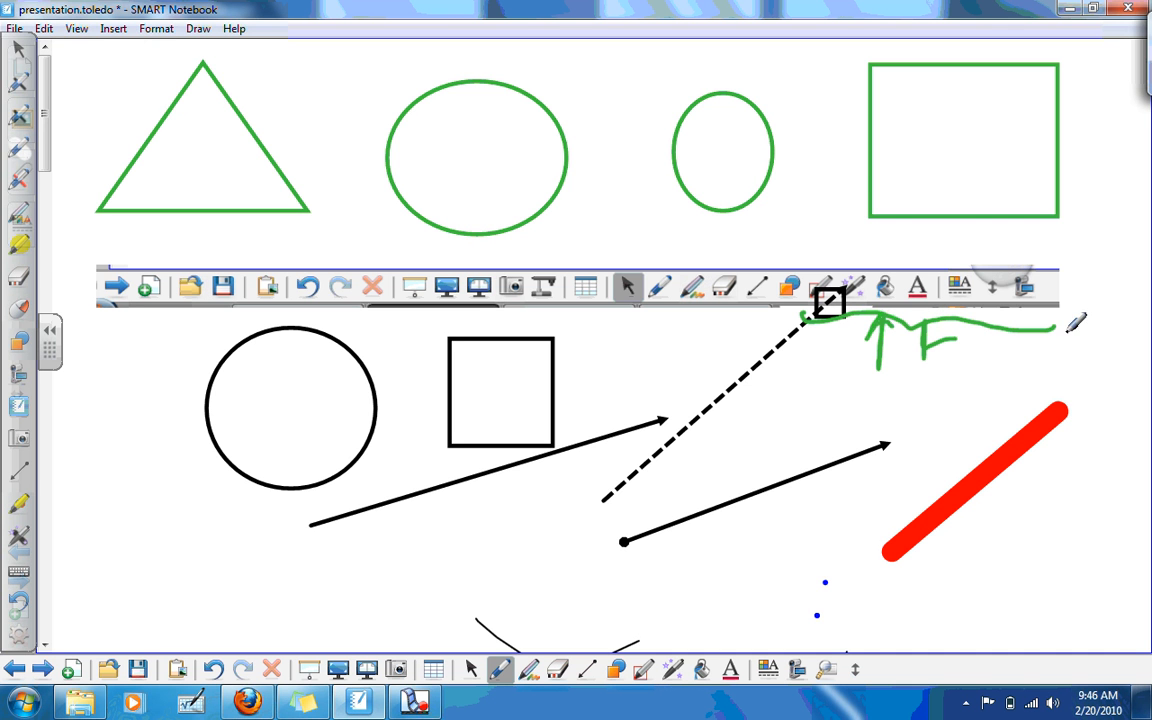
mouse_move(1041, 240)
left_mouse_down()
mouse_move(1000, 300)
mouse_move(1030, 338)
mouse_move(1124, 339)
mouse_move(1135, 352)
left_mouse_up()
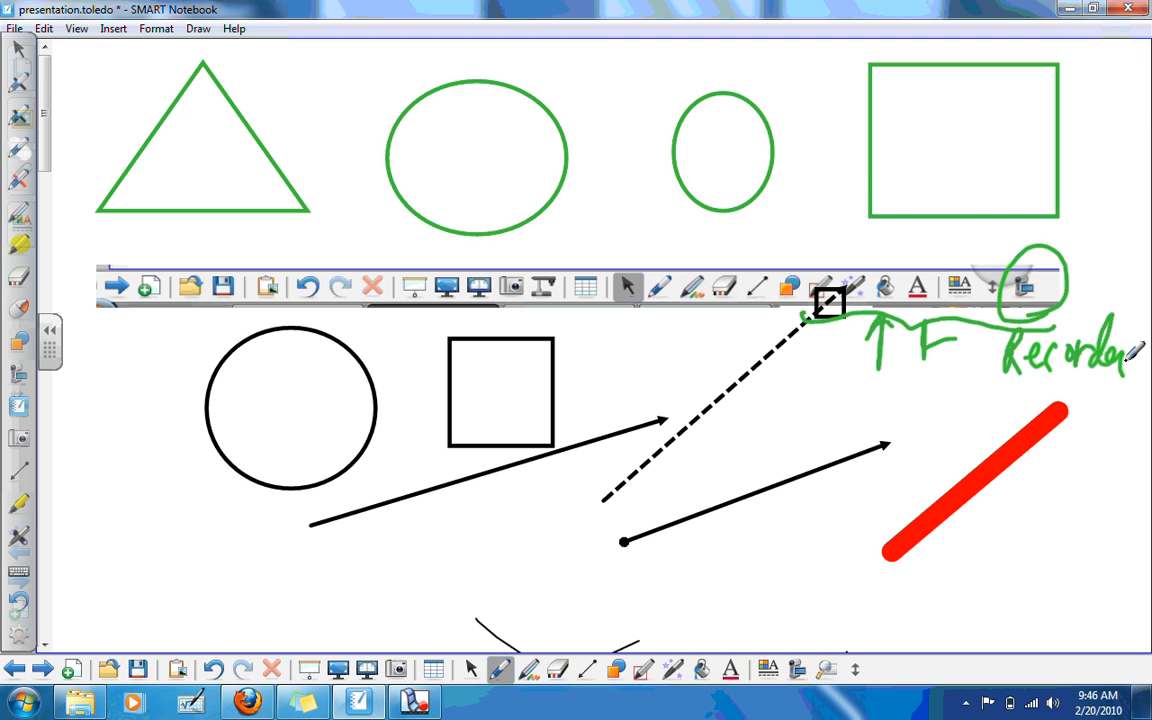
- Draw a green arrow pointing down near the page's lower-right corner and write "Add" beside it
left_click_drag(974, 606, 1030, 550)
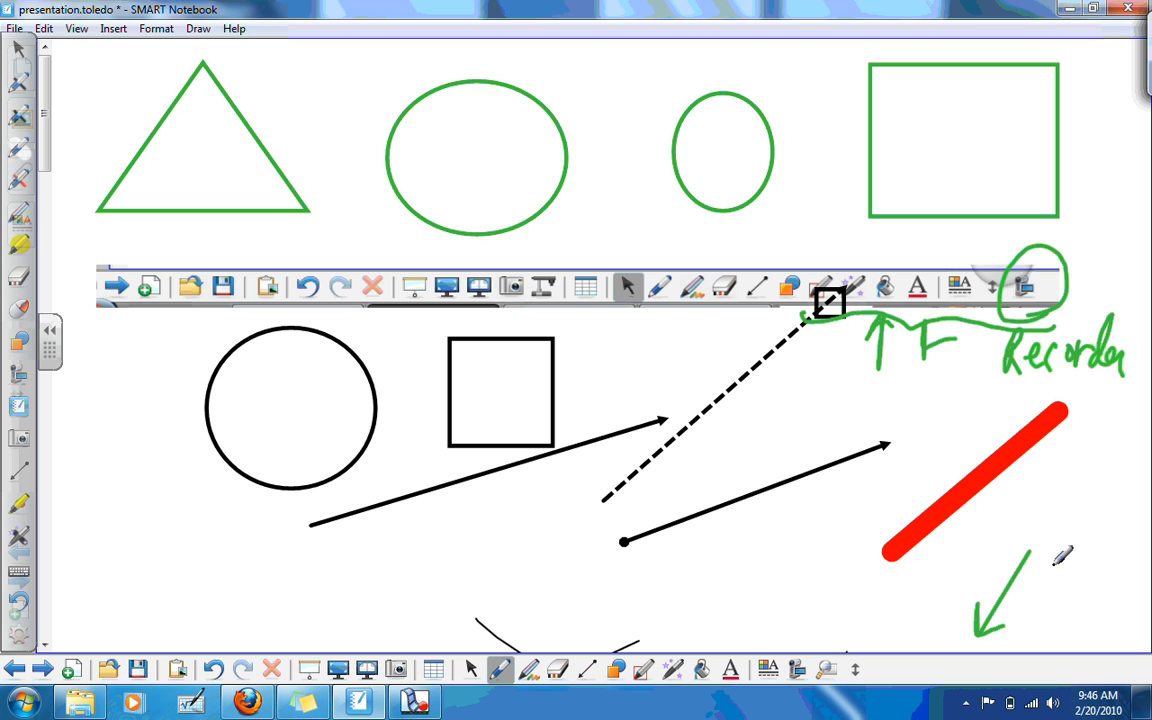
left_click_drag(1043, 554, 1030, 598)
left_click_drag(1043, 554, 1052, 598)
mouse_move(1032, 582)
left_mouse_down()
mouse_move(1083, 589)
mouse_move(1103, 522)
mouse_move(1104, 600)
left_mouse_up()
- Draw a green arrow pointing at the floating tools, and collapse and expand the floating toolbar
mouse_move(182, 363)
left_mouse_down()
mouse_move(88, 370)
mouse_move(122, 395)
left_mouse_up()
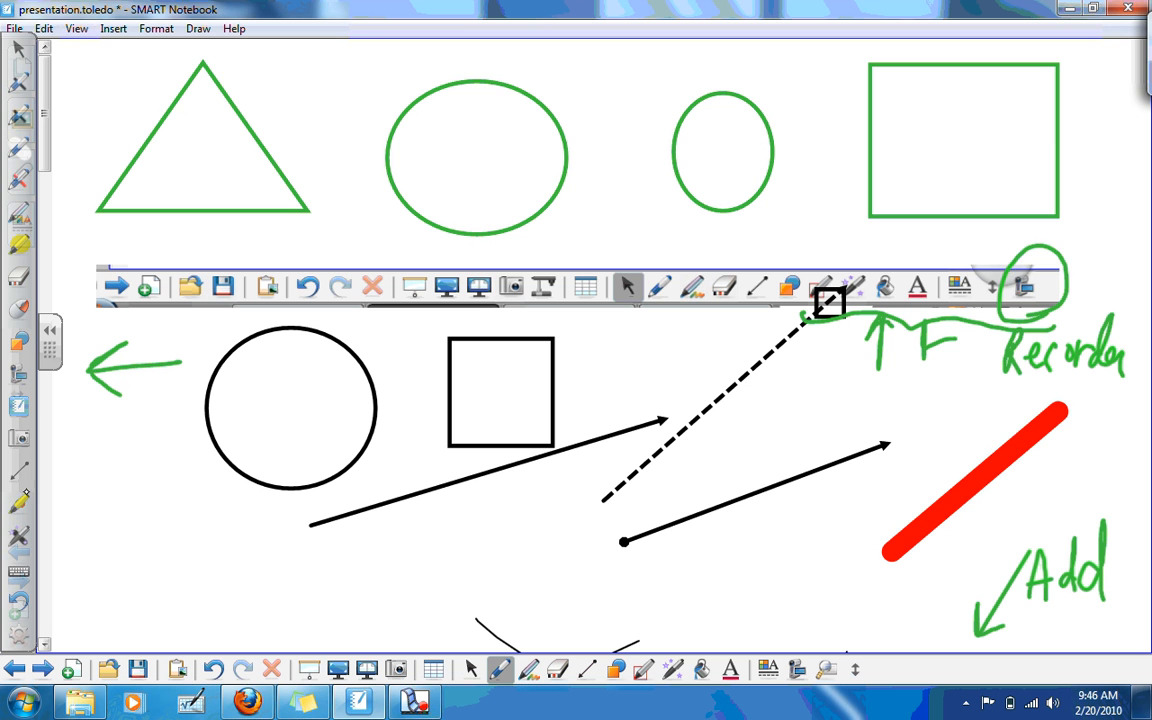
left_click(49, 332)
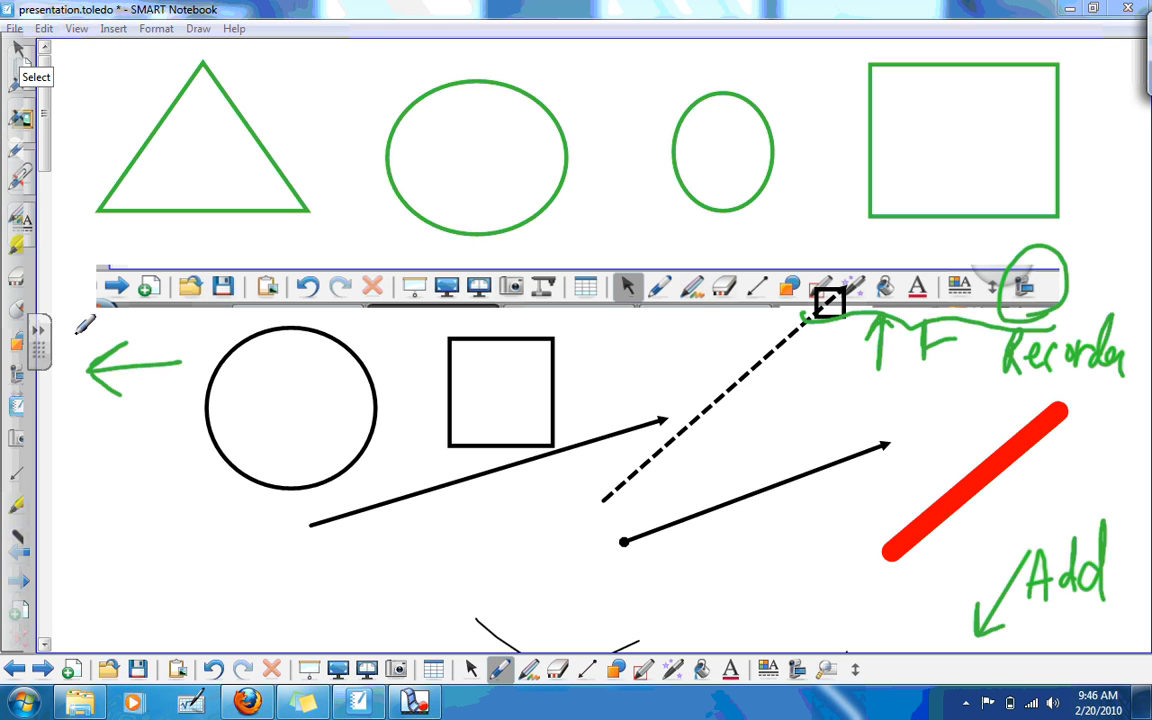
left_click(12, 340)
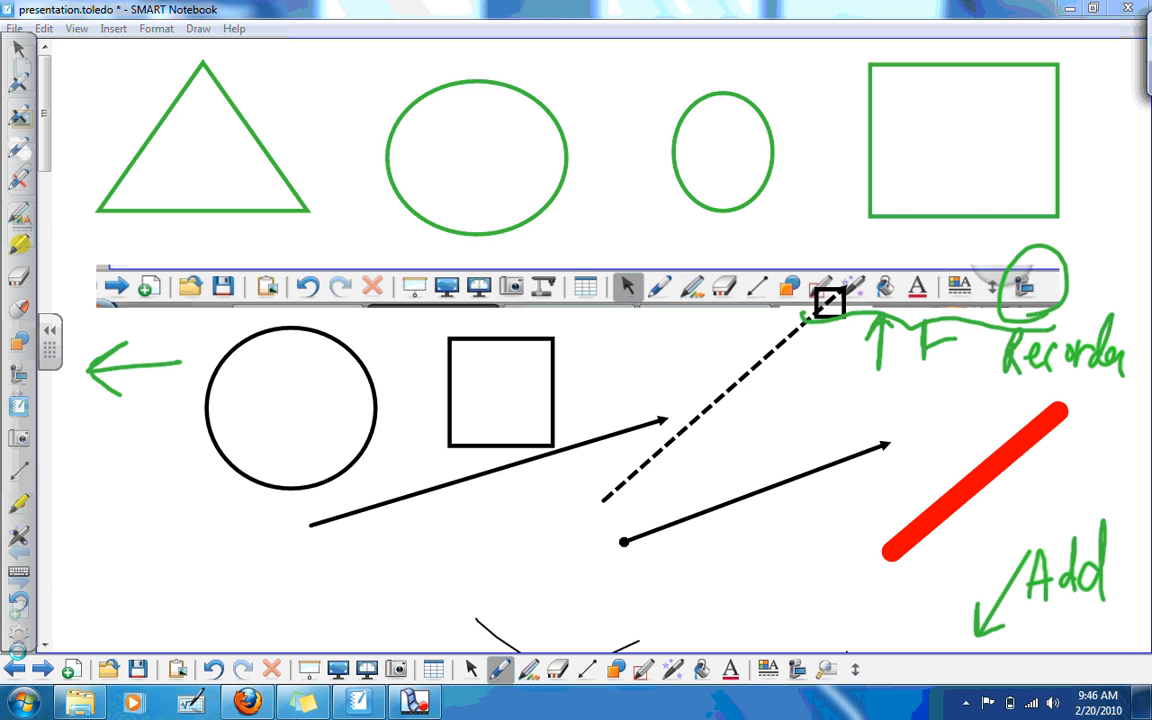
- Add a second Highlighter to the floating tools below the Creative Pen and finish customizing
left_click(18, 638)
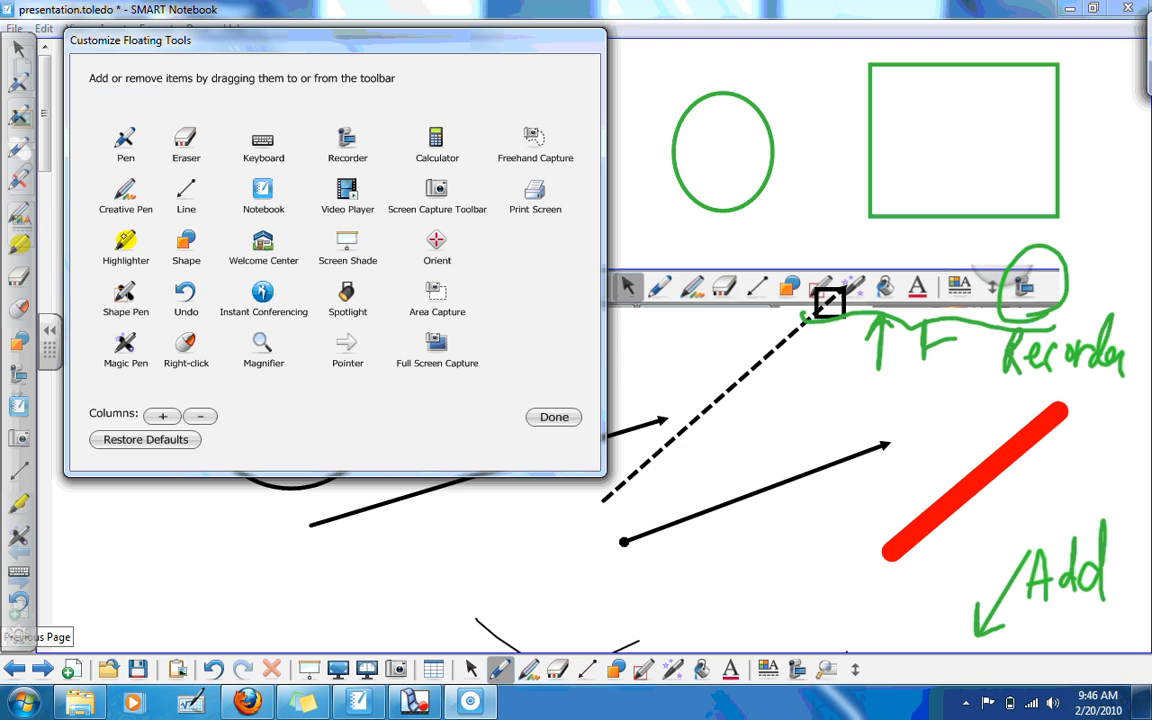
left_click_drag(70, 245, 18, 228)
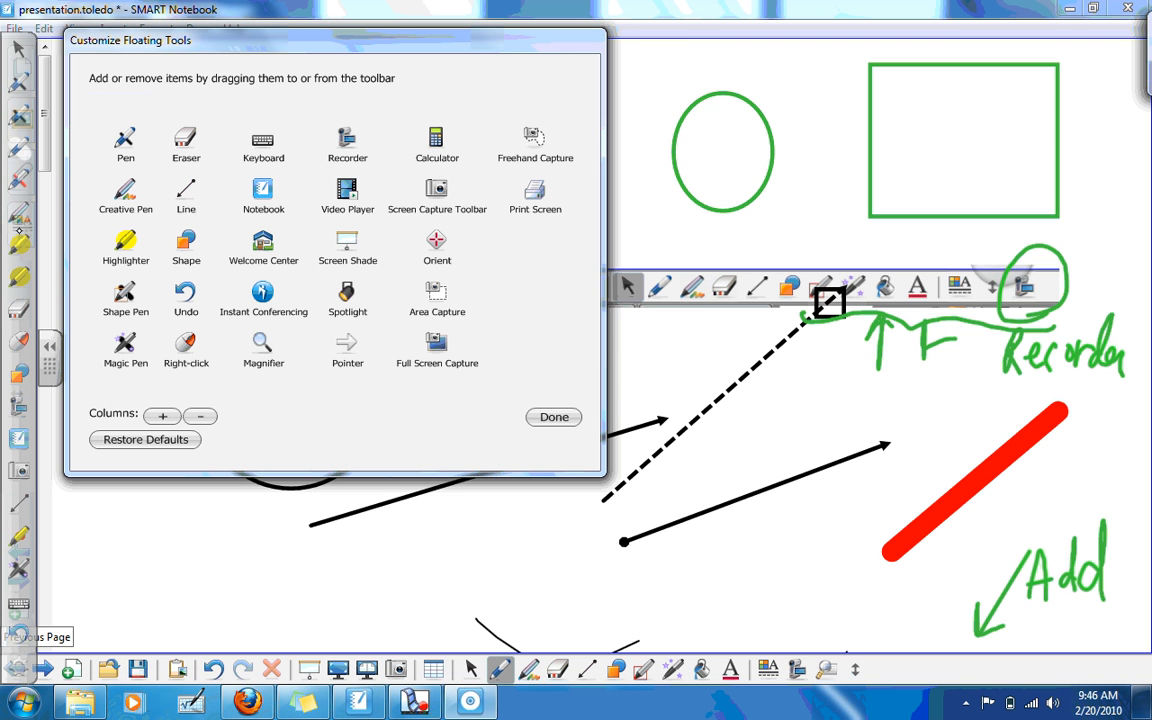
left_click(556, 416)
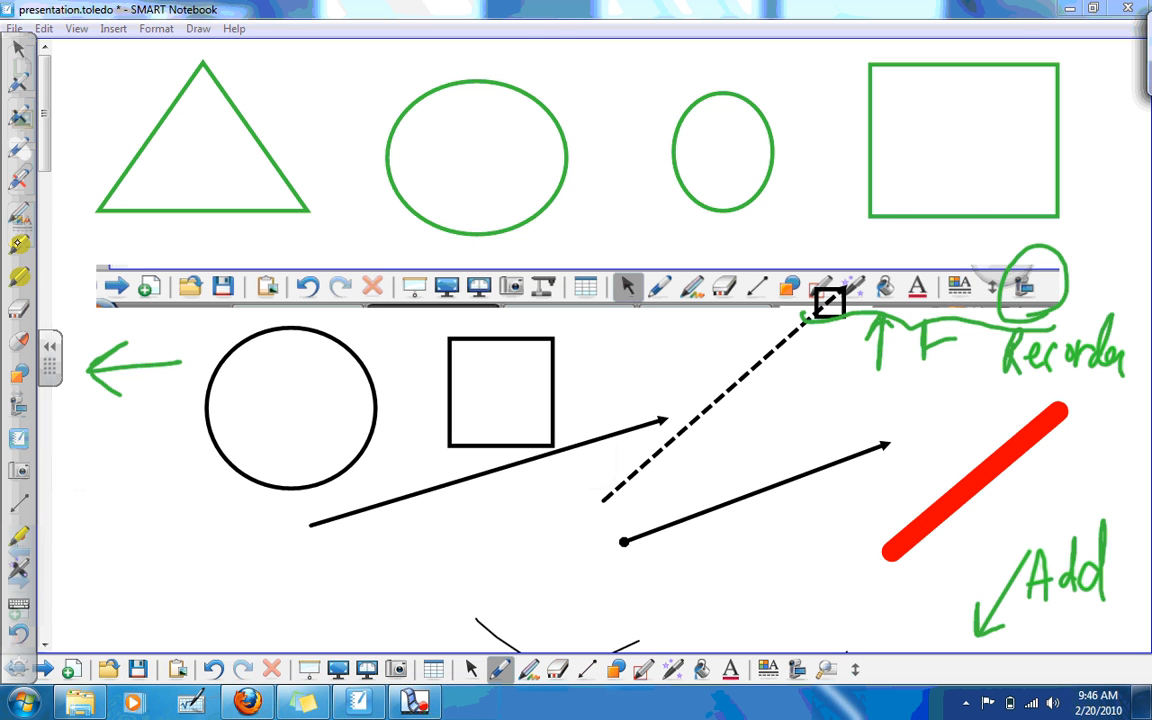
- Change the line colour of the upper Highlighter in the floating tools to light blue and save its tool properties
left_click(18, 243)
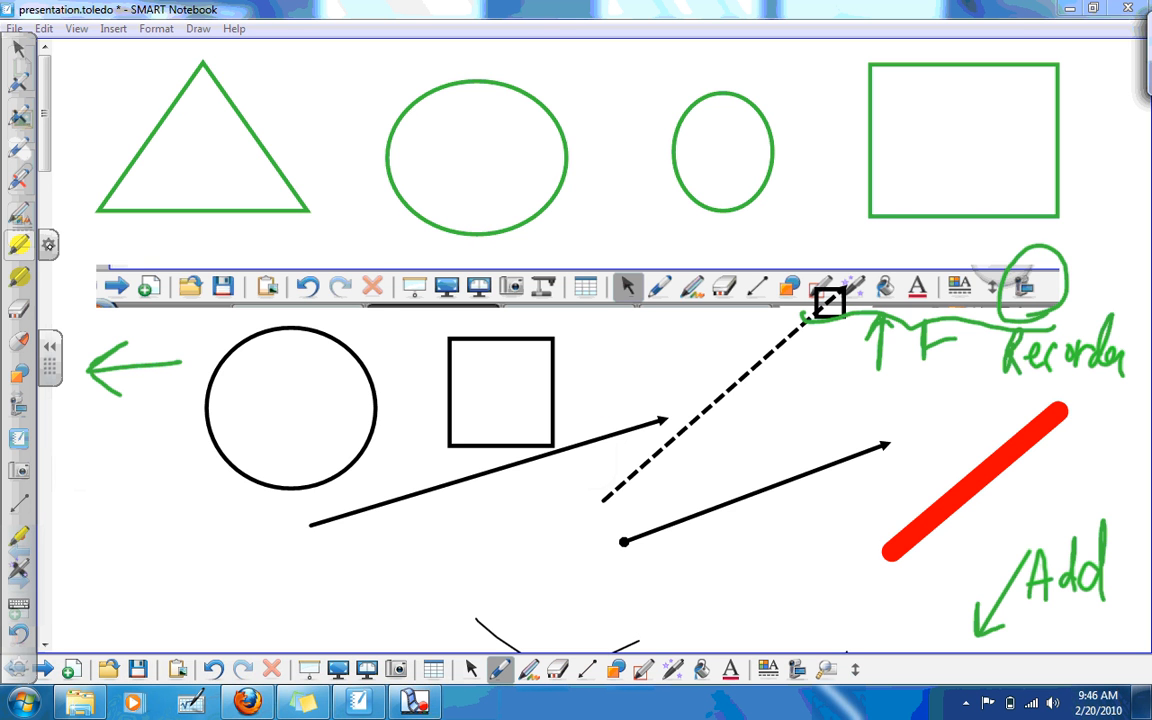
left_click(48, 243)
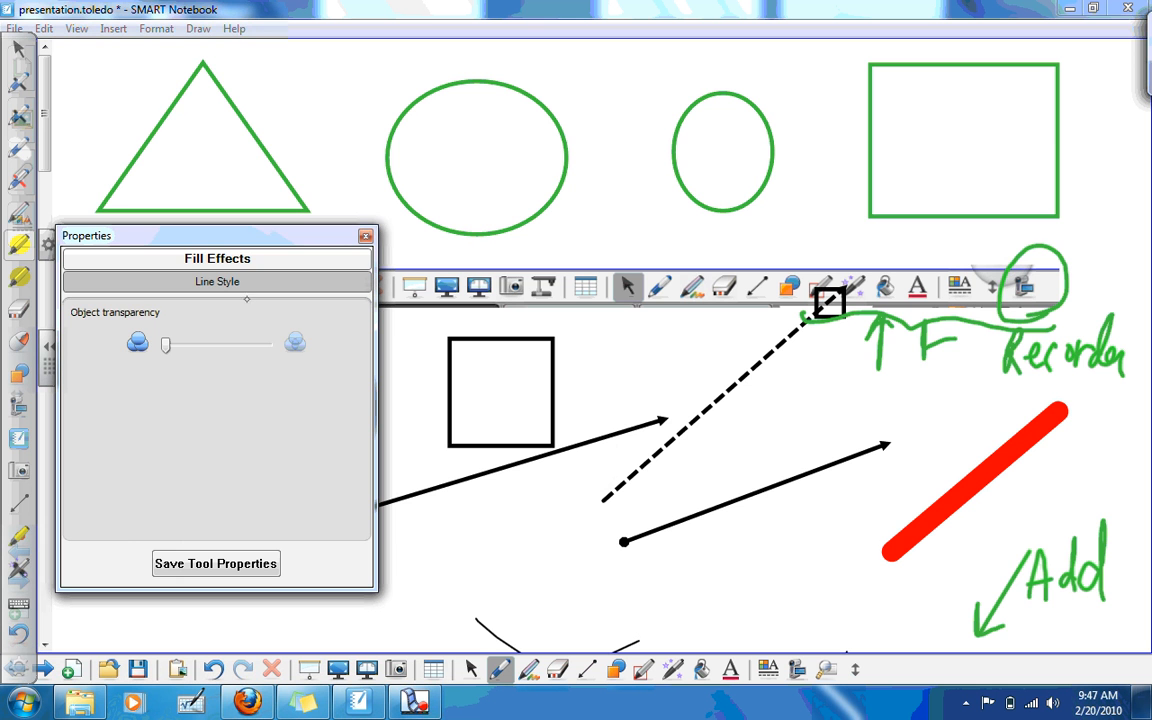
left_click(240, 283)
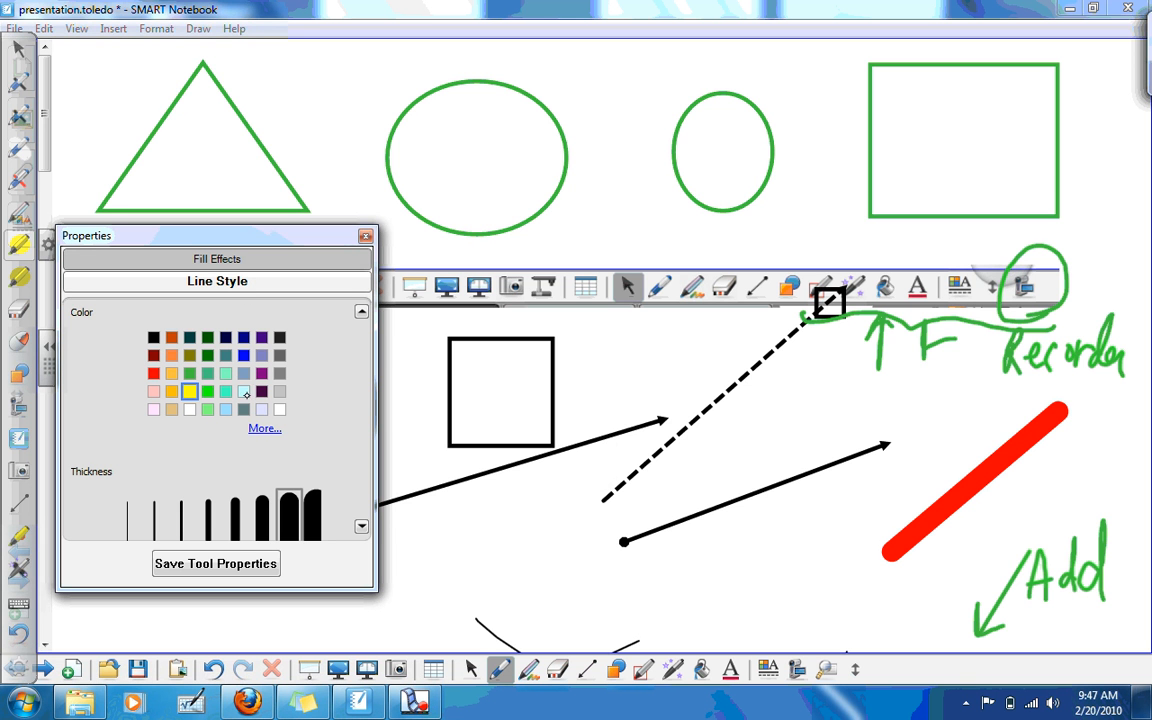
left_click(245, 393)
left_click(237, 561)
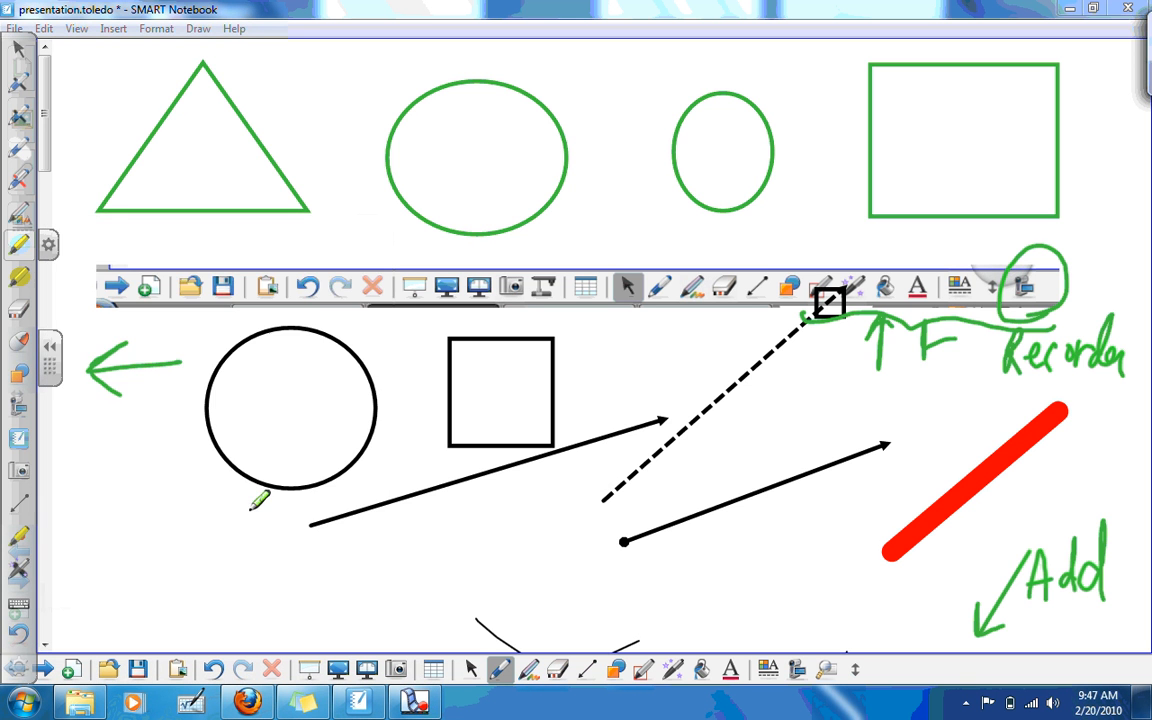
- Draw a light blue highlighter zigzag across the triangle and toolbar picture, and a yellow one over the black circle
mouse_move(105, 205)
left_mouse_down()
mouse_move(262, 198)
mouse_move(470, 255)
left_mouse_up()
left_click(18, 276)
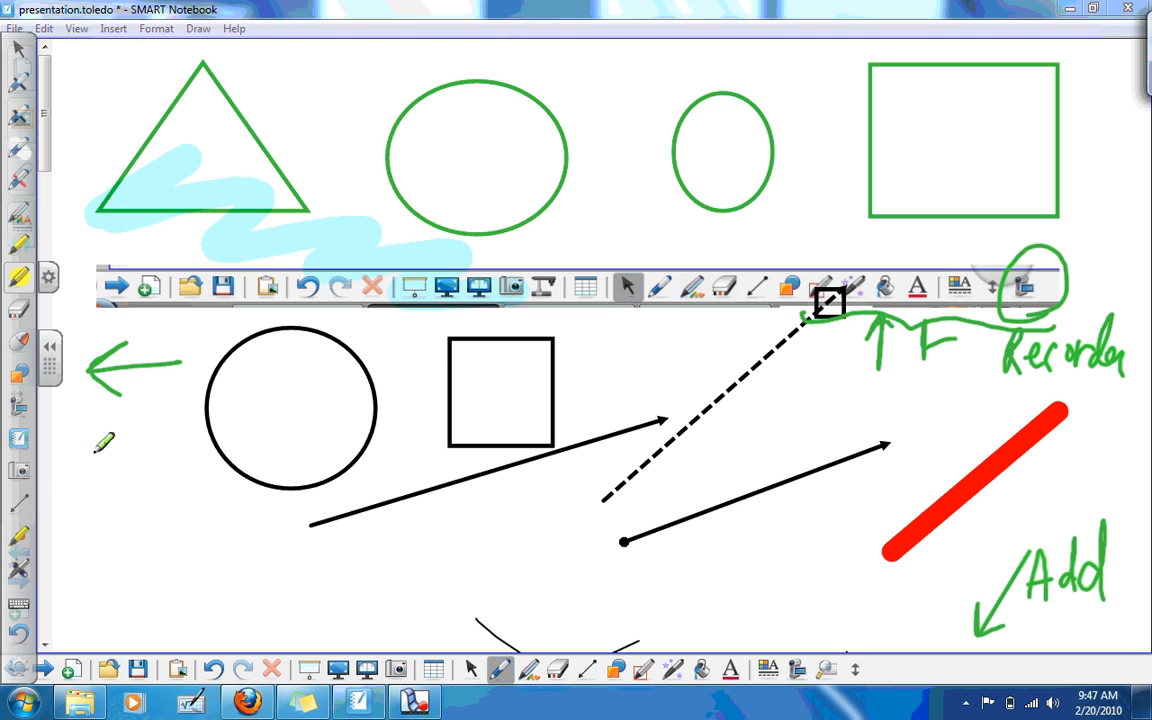
mouse_move(90, 450)
left_mouse_down()
mouse_move(290, 460)
mouse_move(268, 462)
left_mouse_up()
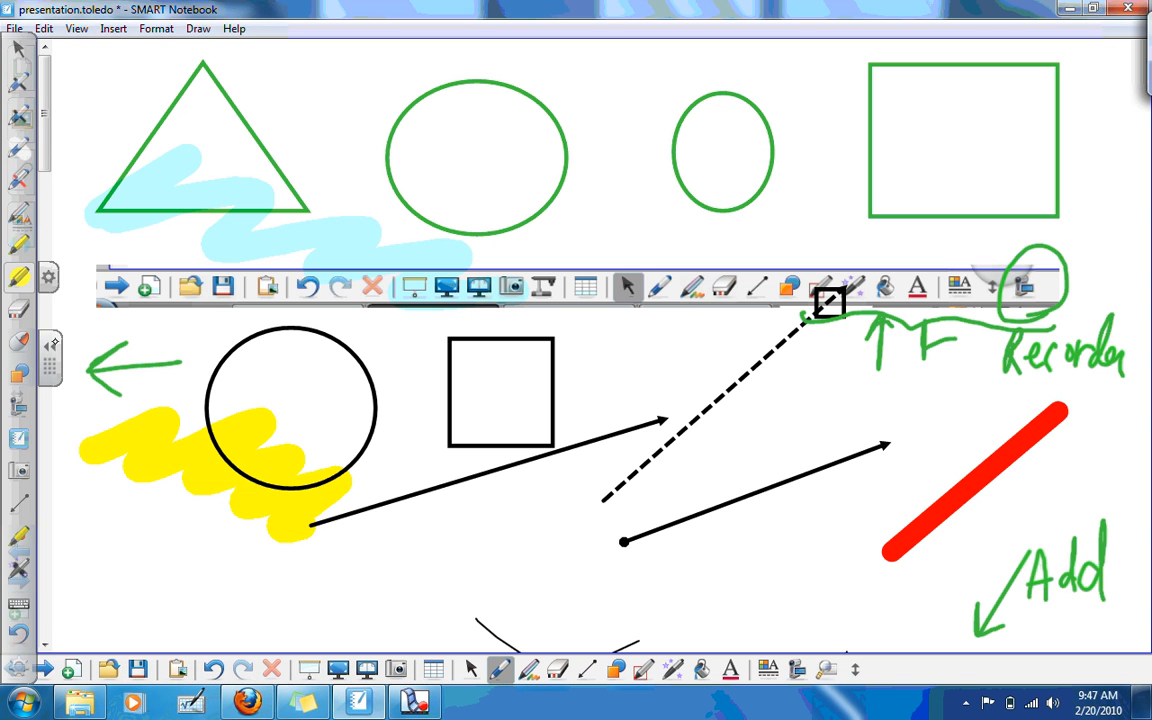
- Collapse the floating tools, return to the topic list page, and tick toolbar, magic pen and shapes with the blue pen
left_click(54, 343)
left_click(16, 667)
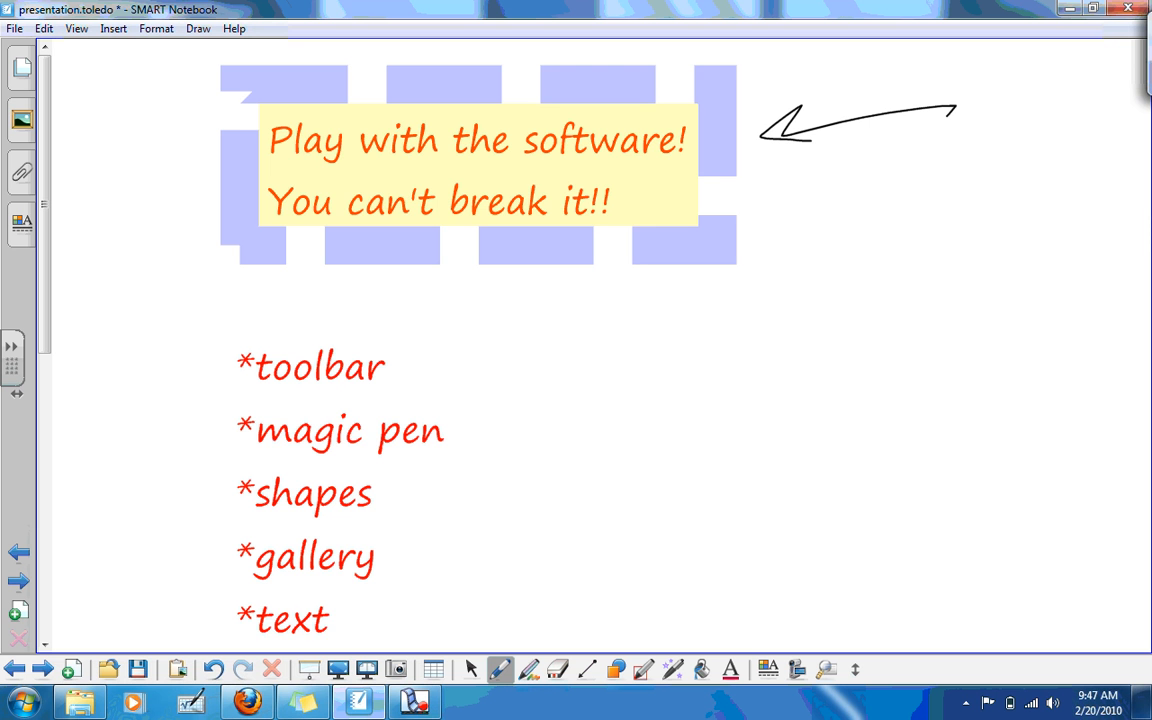
left_click(500, 670)
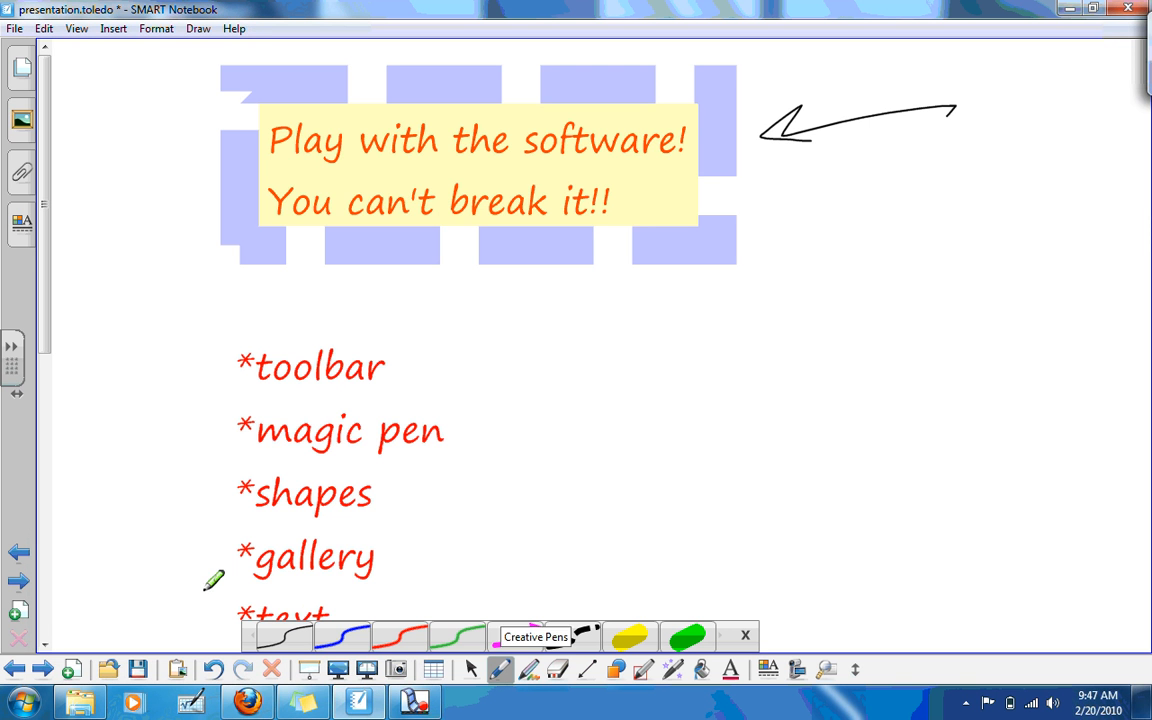
left_click(342, 636)
left_click_drag(212, 348, 312, 316)
left_click_drag(227, 413, 268, 436)
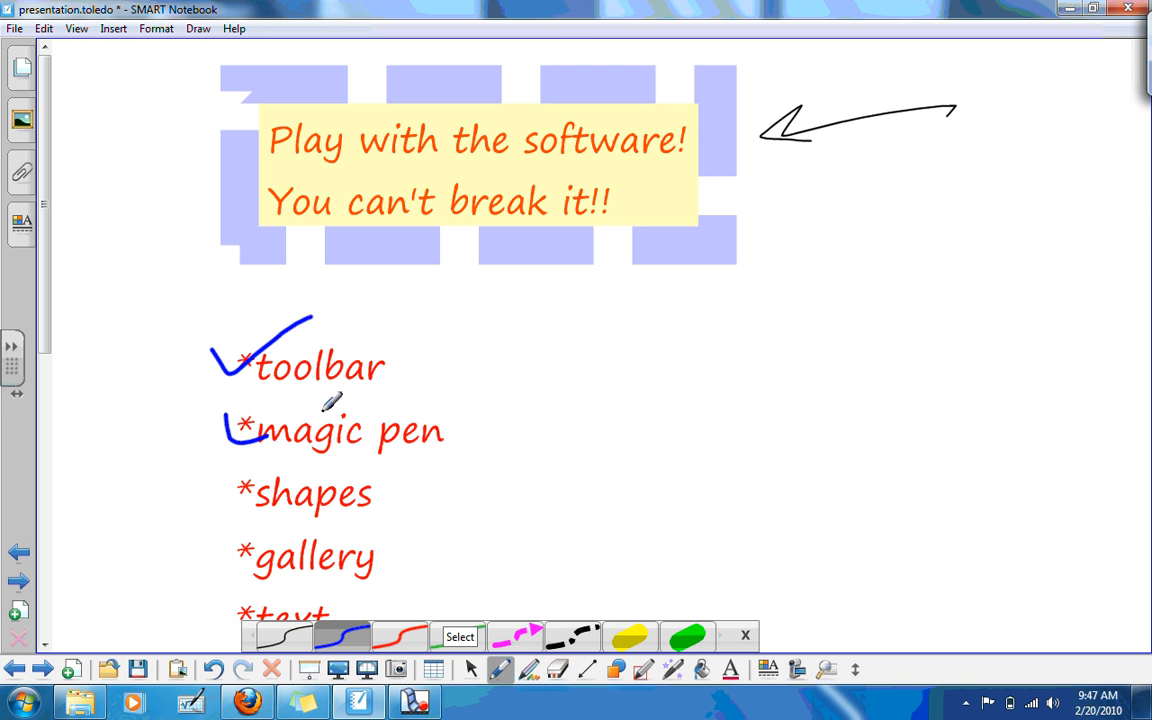
left_click_drag(221, 478, 308, 476)
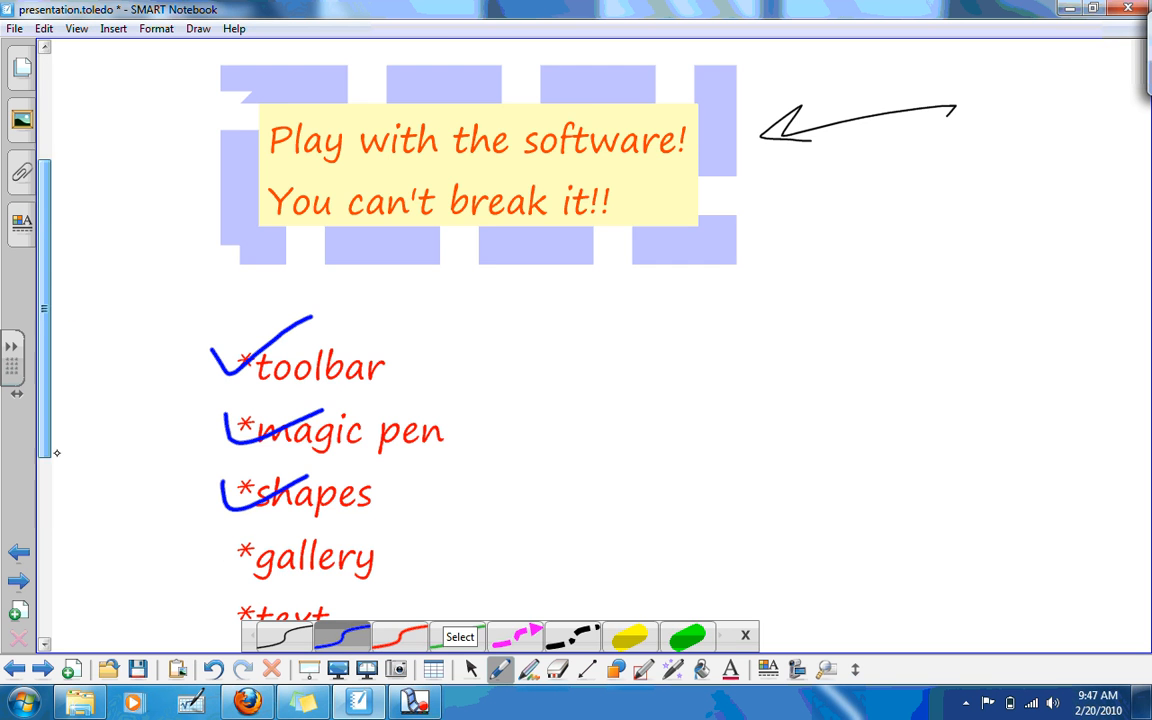
- Tick screen capture, screen shade, dual display, full screen display and recorder with the blue pen
left_click_drag(47, 453, 46, 541)
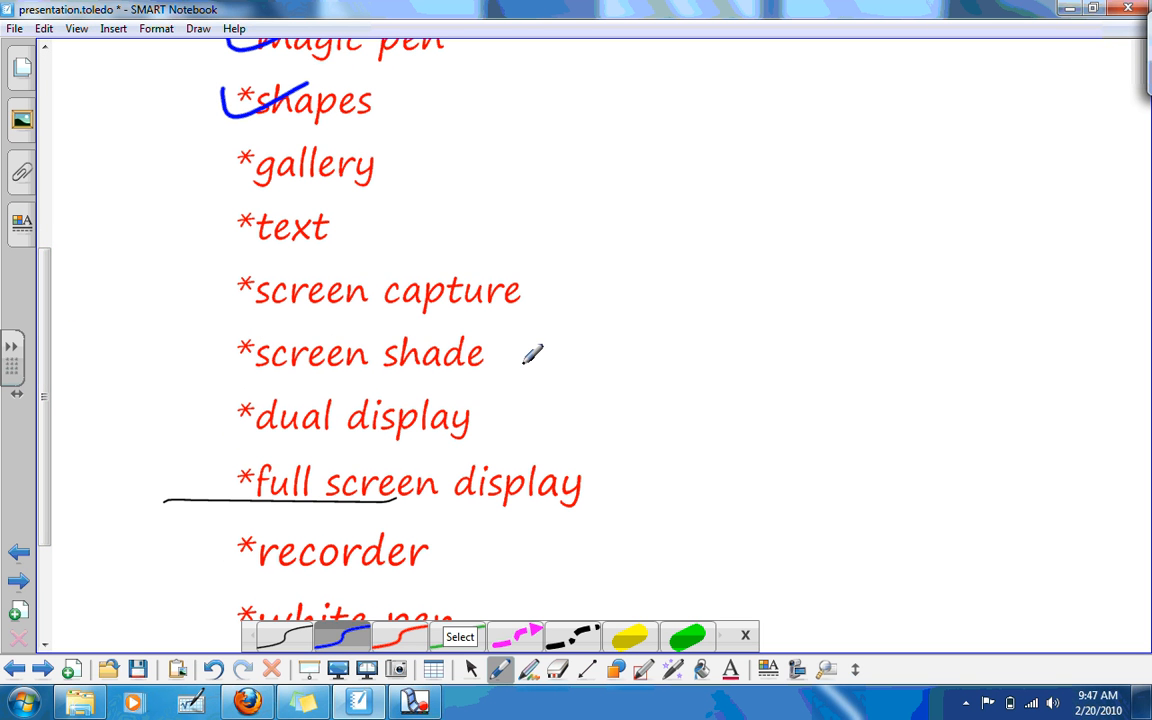
left_click_drag(225, 274, 318, 283)
left_click_drag(217, 340, 318, 348)
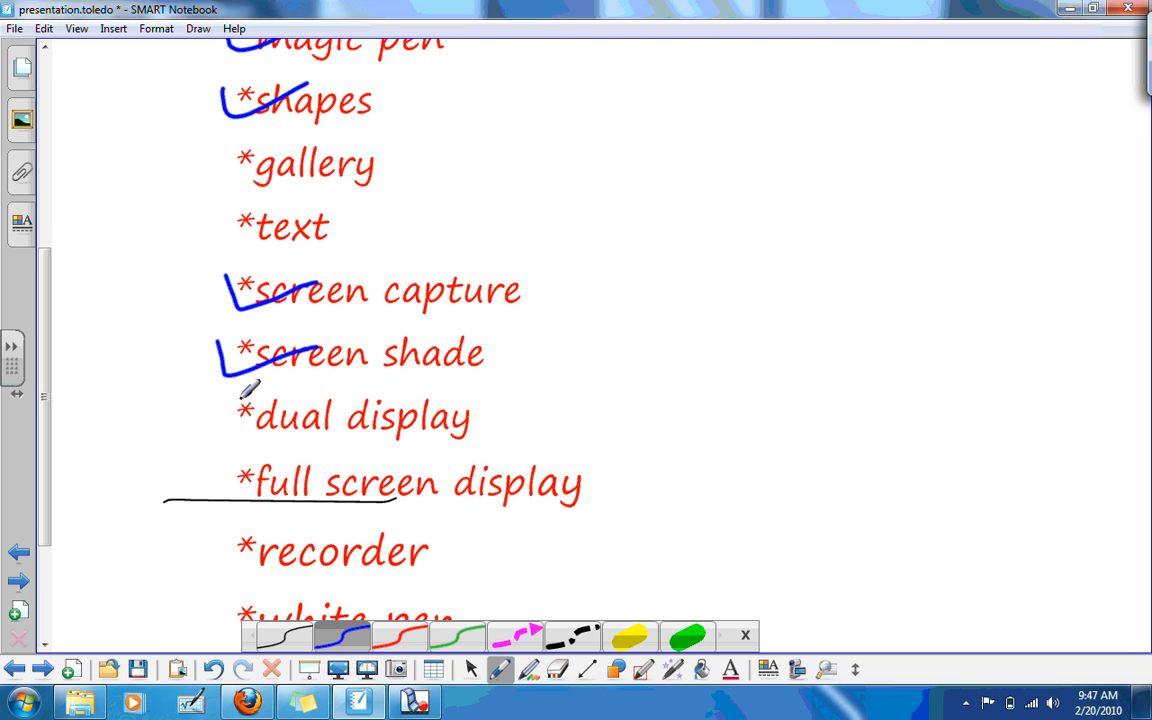
left_click_drag(222, 403, 305, 406)
left_click_drag(222, 466, 352, 476)
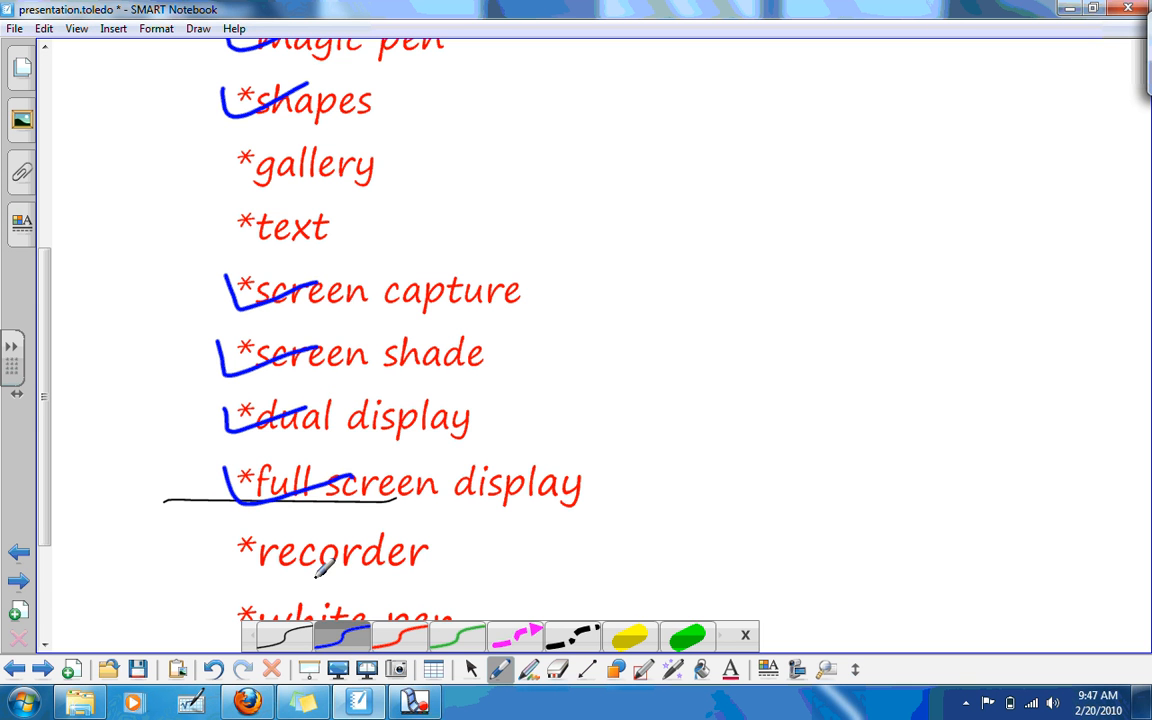
left_click_drag(232, 545, 303, 542)
- Underline "white pen" in blue, and cover that item and the RIGHT clicking item using the white pen from the floating tools
left_click_drag(45, 540, 45, 637)
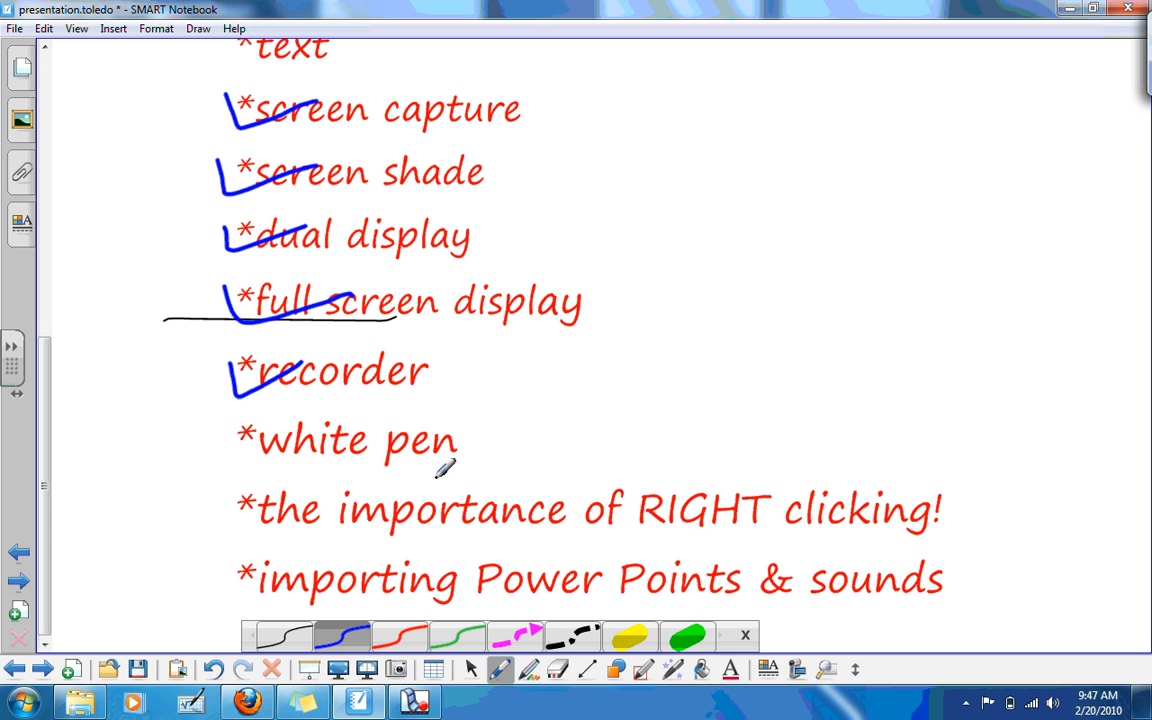
left_click_drag(241, 472, 505, 468)
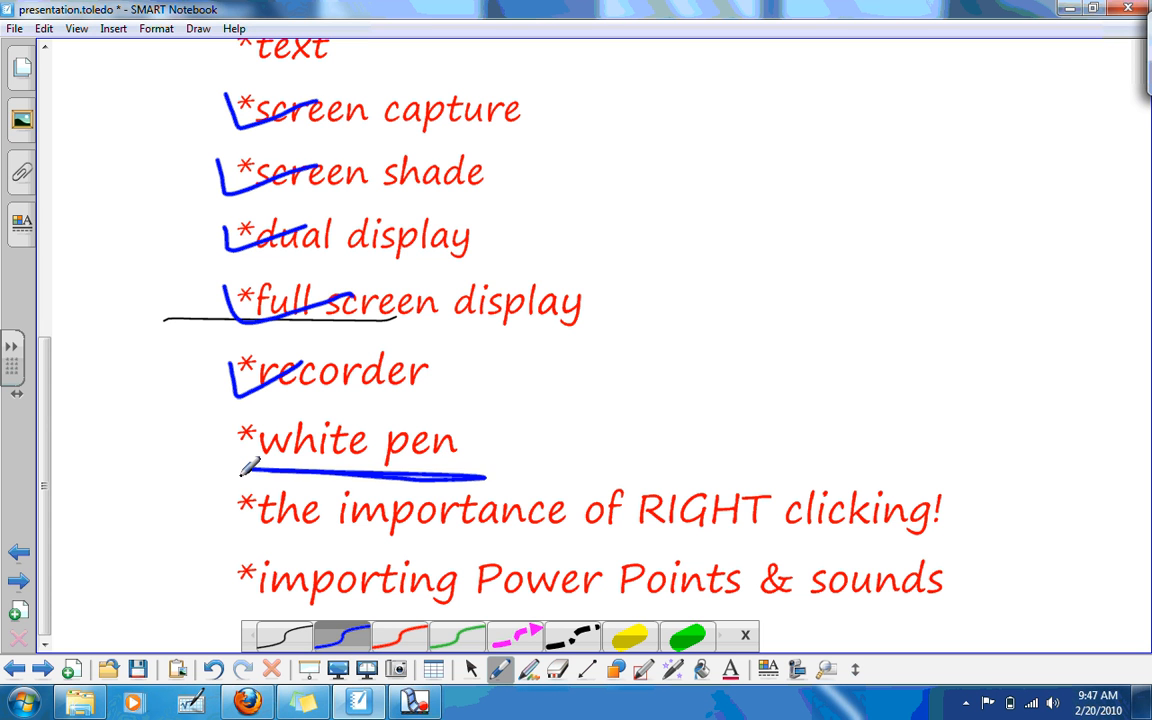
left_click(16, 352)
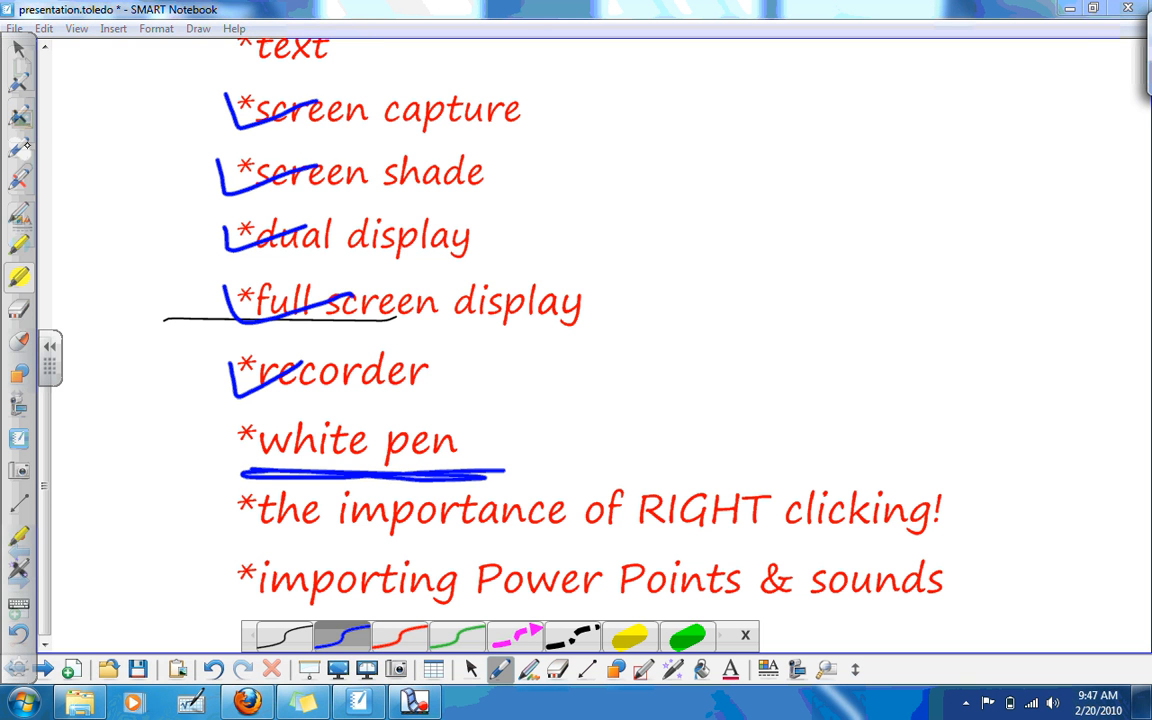
left_click(22, 146)
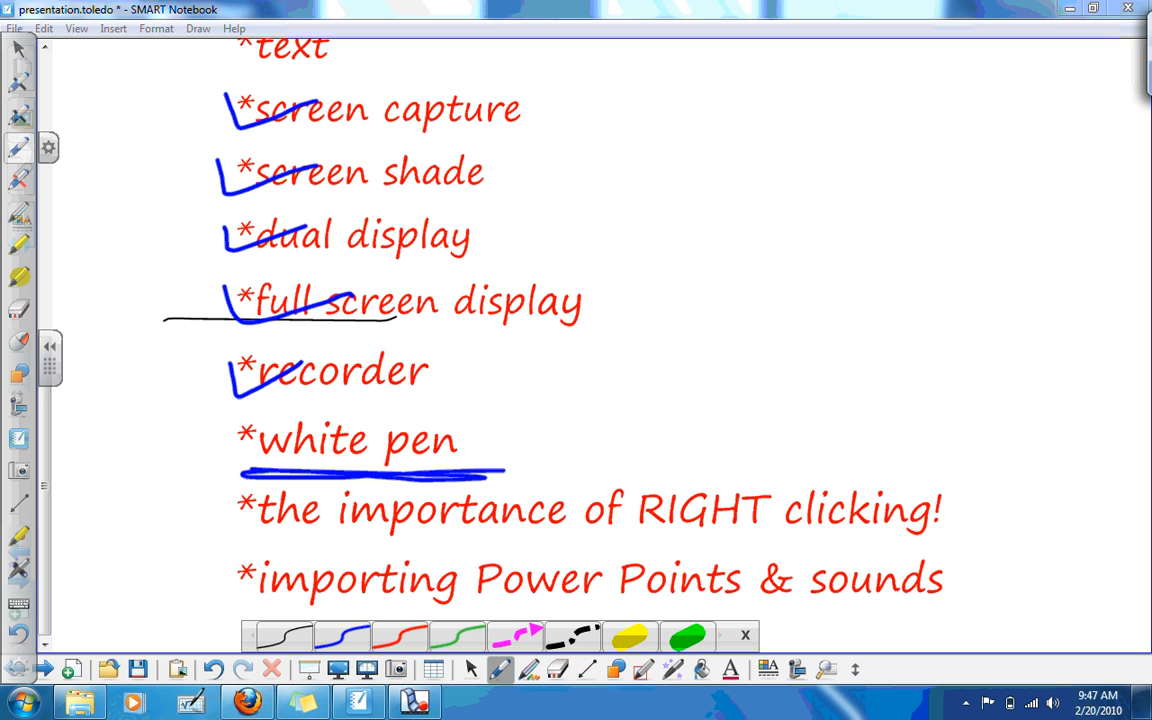
mouse_move(406, 534)
left_mouse_down()
mouse_move(489, 512)
mouse_move(697, 525)
mouse_move(506, 496)
mouse_move(233, 510)
mouse_move(206, 455)
mouse_move(399, 464)
mouse_move(440, 430)
mouse_move(368, 406)
mouse_move(442, 404)
left_mouse_up()
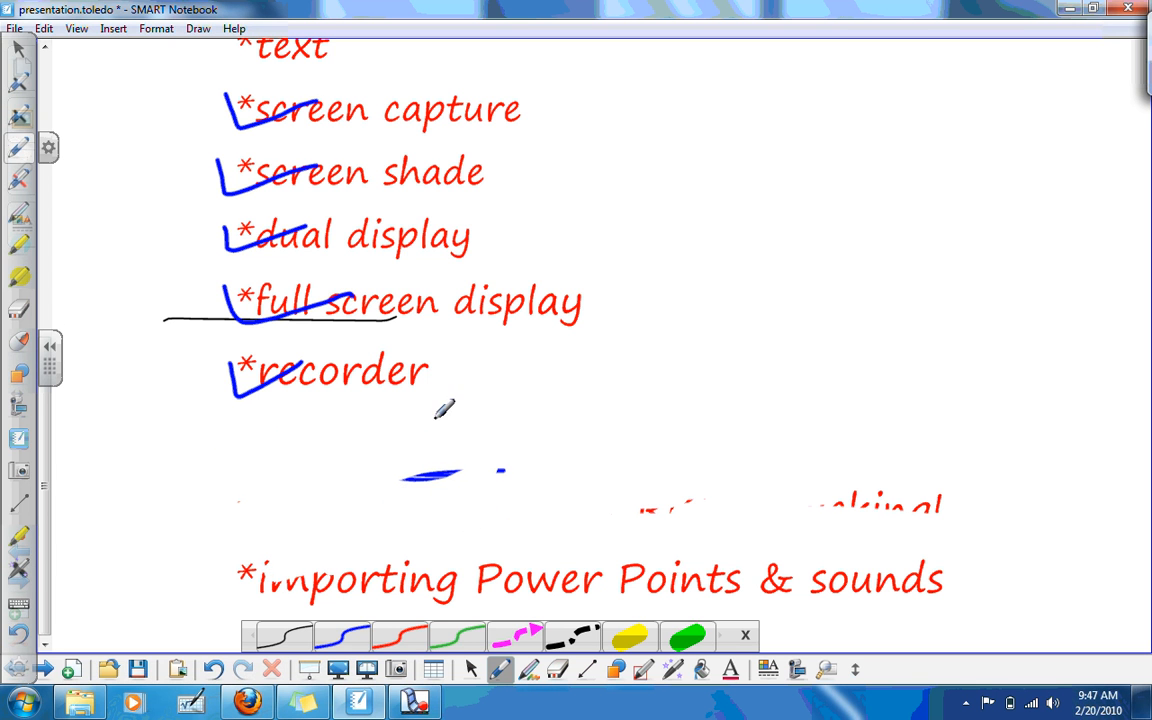
- Erase the white ink, the blue underline and the recorder tick with the largest eraser
left_click(558, 670)
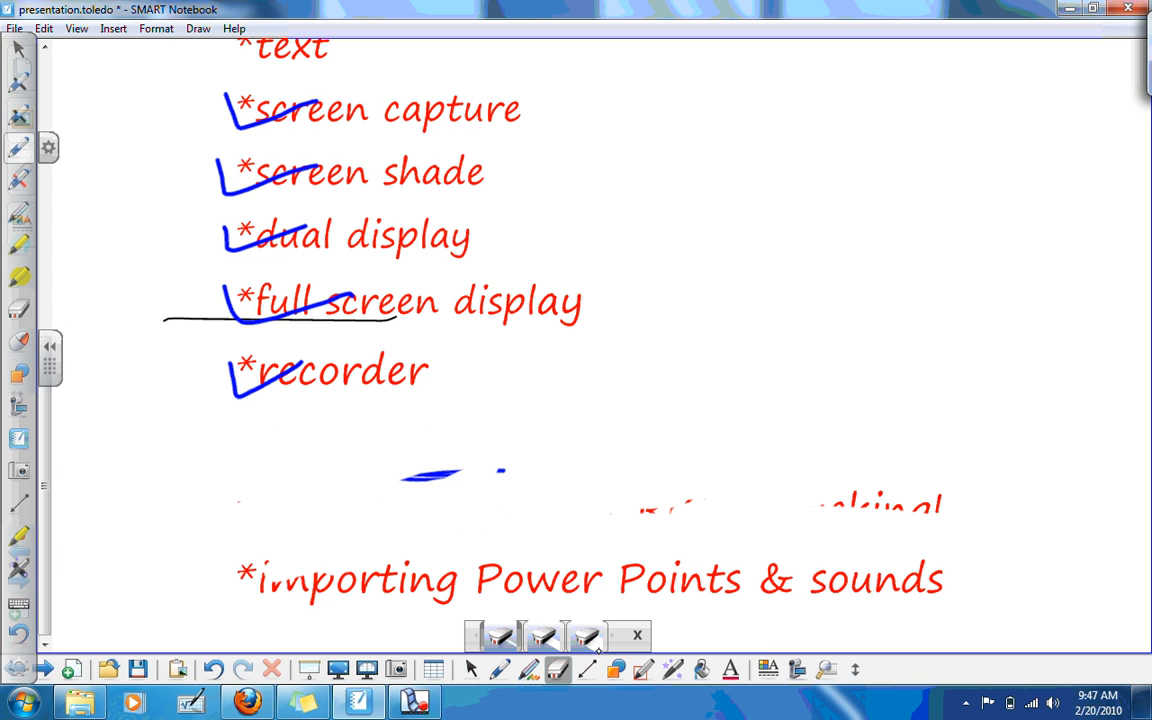
left_click(592, 638)
mouse_move(1045, 520)
left_mouse_down()
mouse_move(499, 383)
mouse_move(1030, 582)
mouse_move(635, 540)
mouse_move(226, 517)
mouse_move(267, 540)
mouse_move(978, 505)
left_mouse_up()
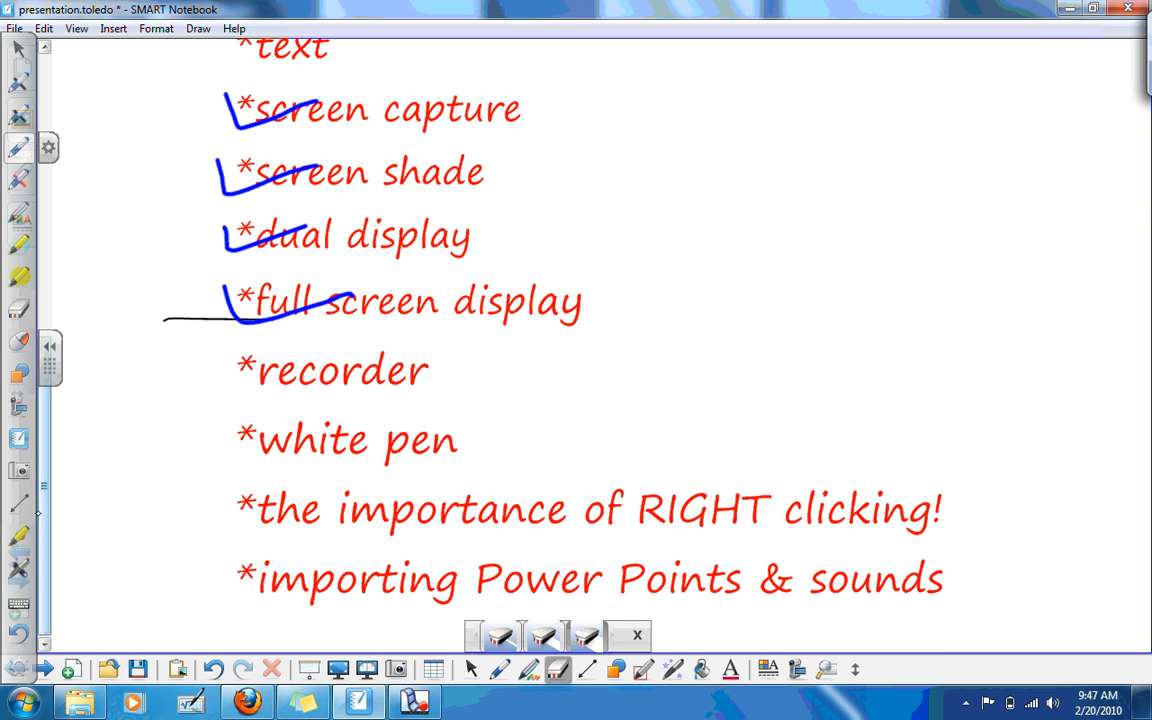
left_click(43, 180)
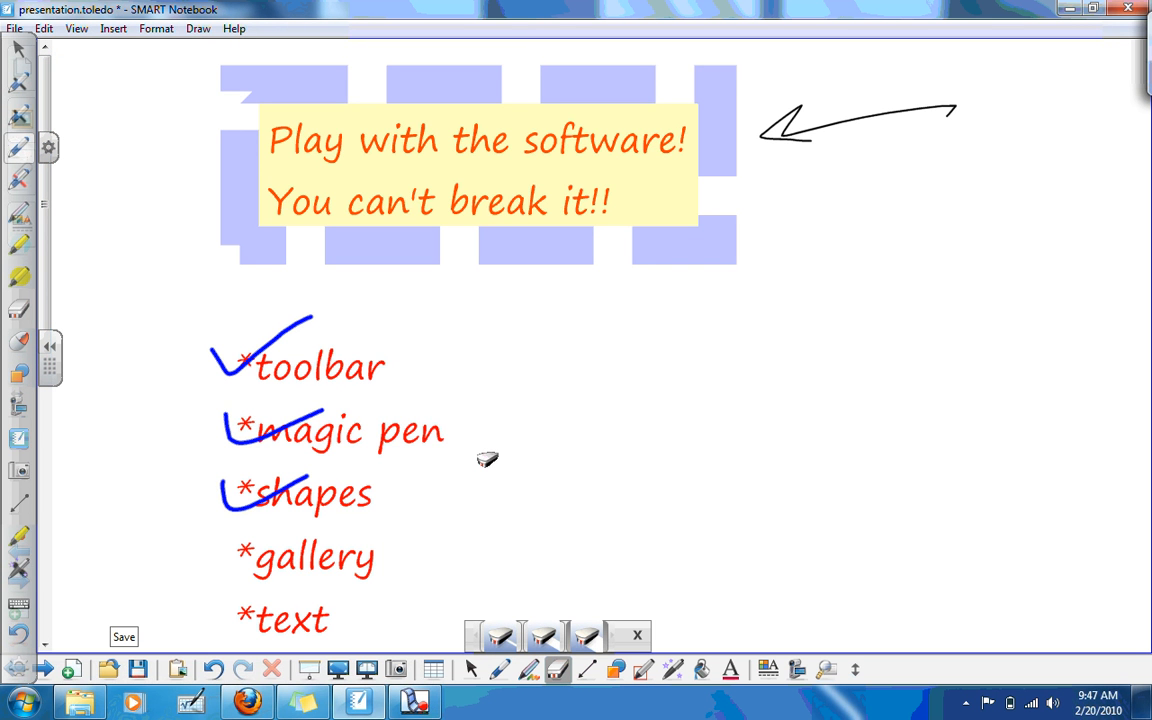
left_click(415, 703)
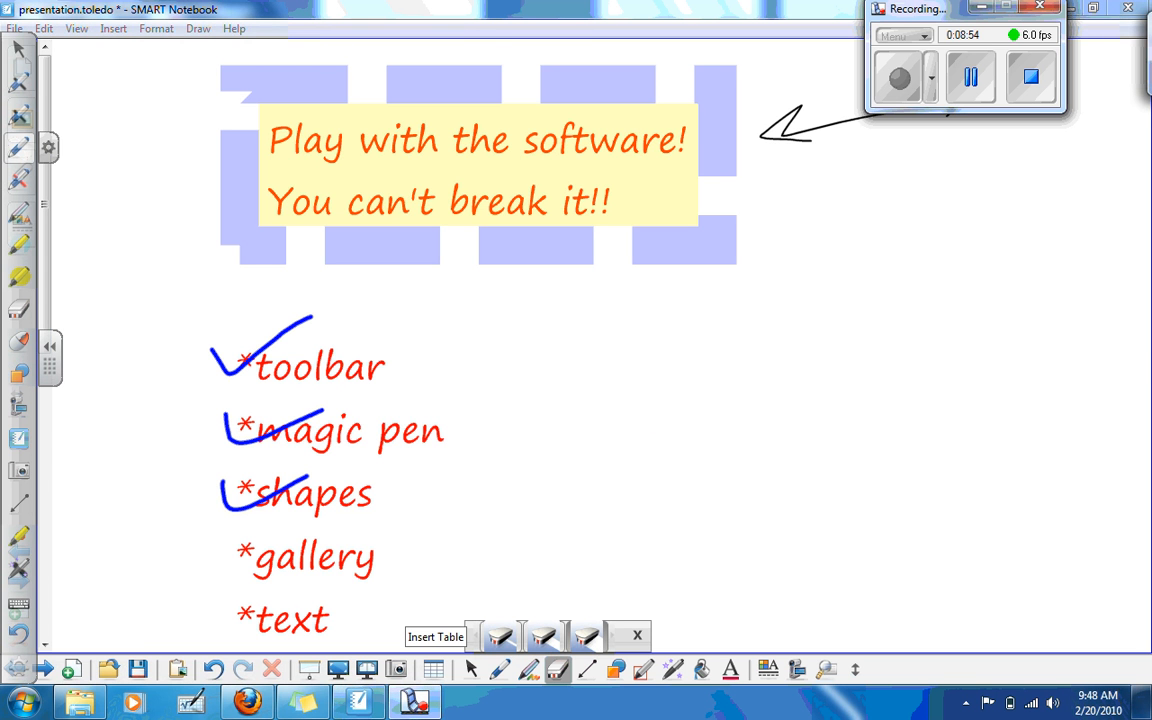